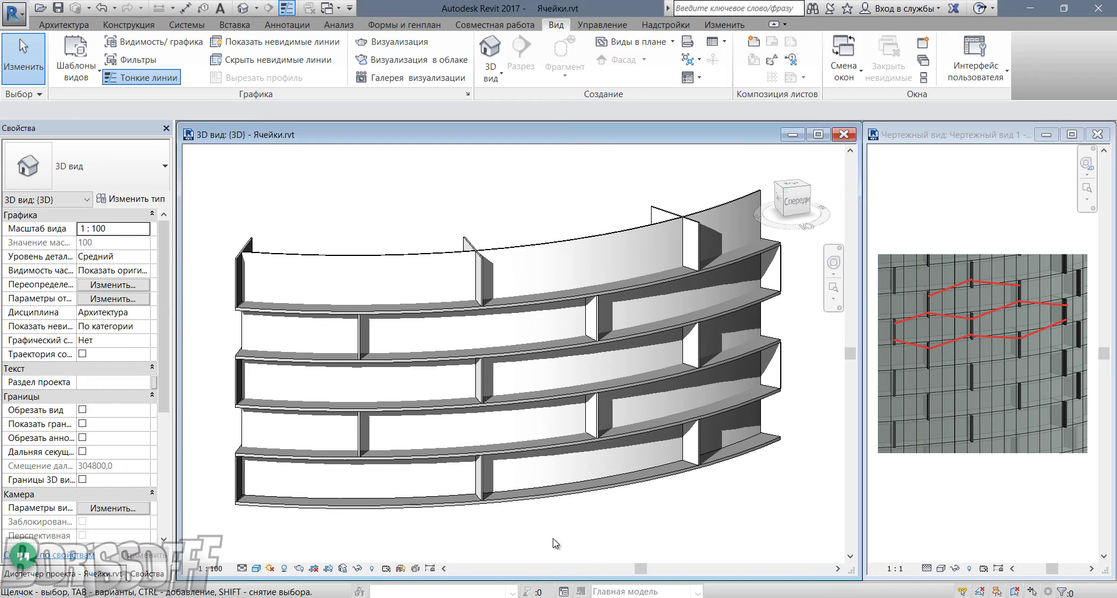
# - Create a new family from the 'Метрическая система, адаптивная типовая модель.rft' template
pyautogui.moveTo(512, 418)
pyautogui.keyDown('shift'); pyautogui.mouseDown(button='middle')
pyautogui.moveTo(599, 349)
pyautogui.moveTo(507, 353)
pyautogui.moveTo(539, 402)
pyautogui.mouseUp(button='middle'); pyautogui.keyUp('shift')
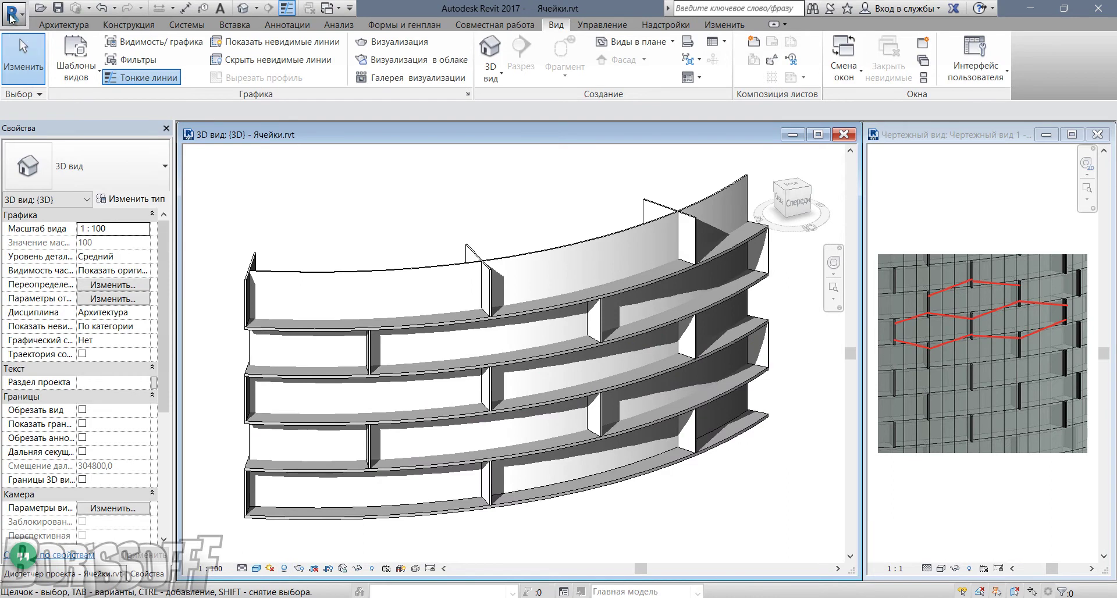
pyautogui.click(14, 13)
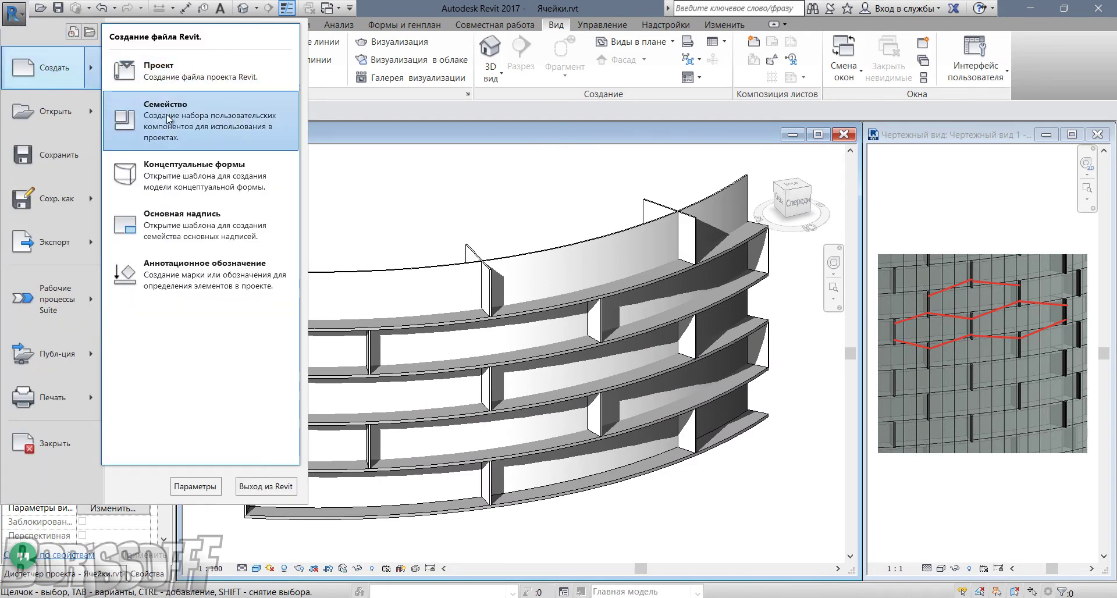
pyautogui.click(166, 212)
pyautogui.click(325, 125)
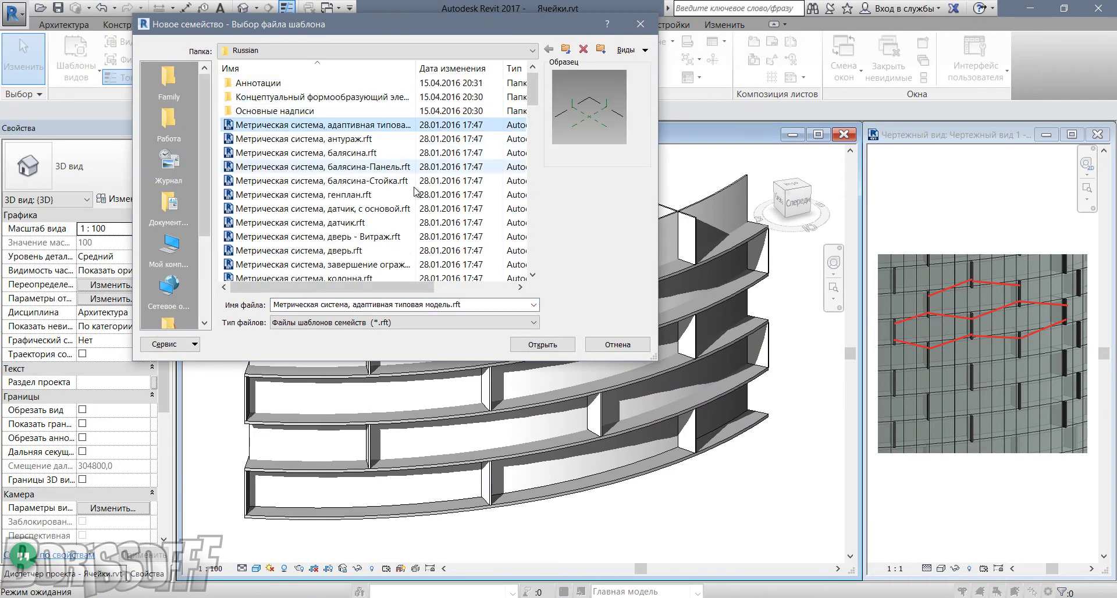
pyautogui.click(542, 344)
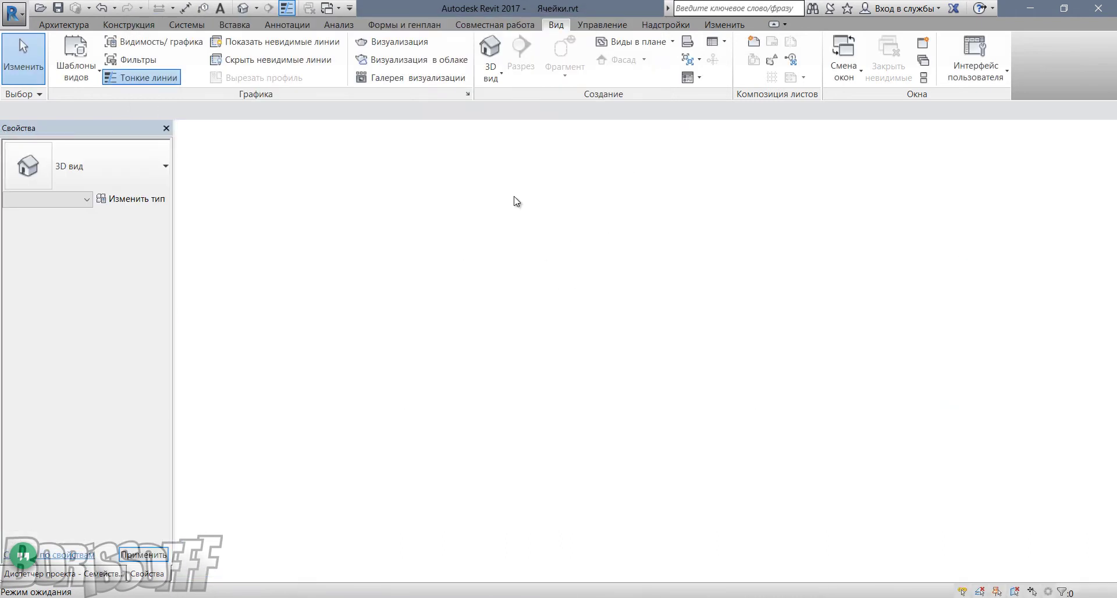
pyautogui.moveTo(1067, 173)
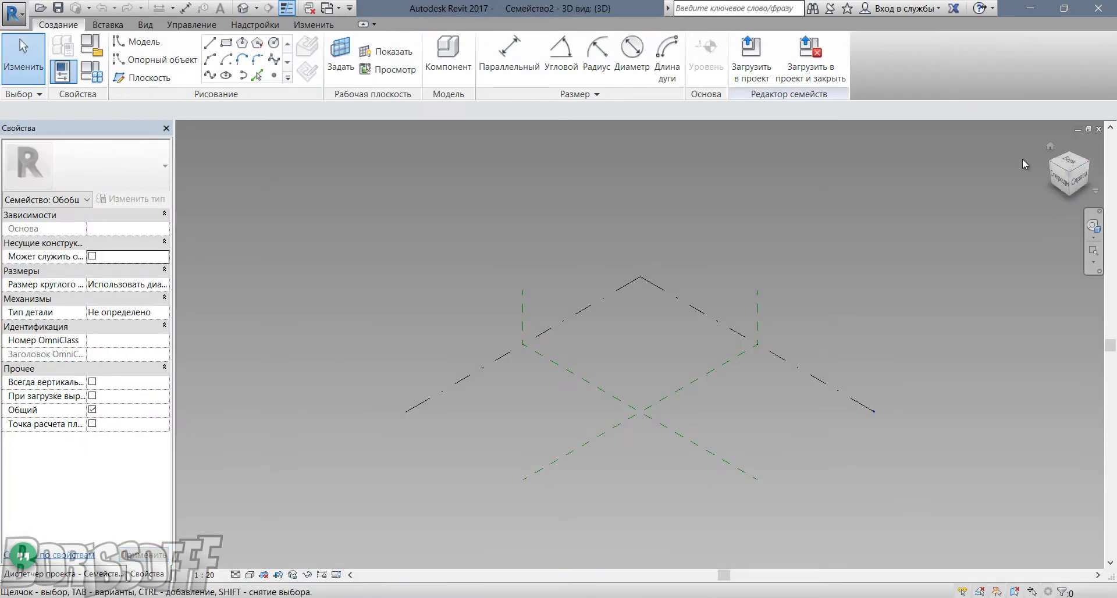
# - In Top view, place two reference points one above the other
pyautogui.click(1074, 163)
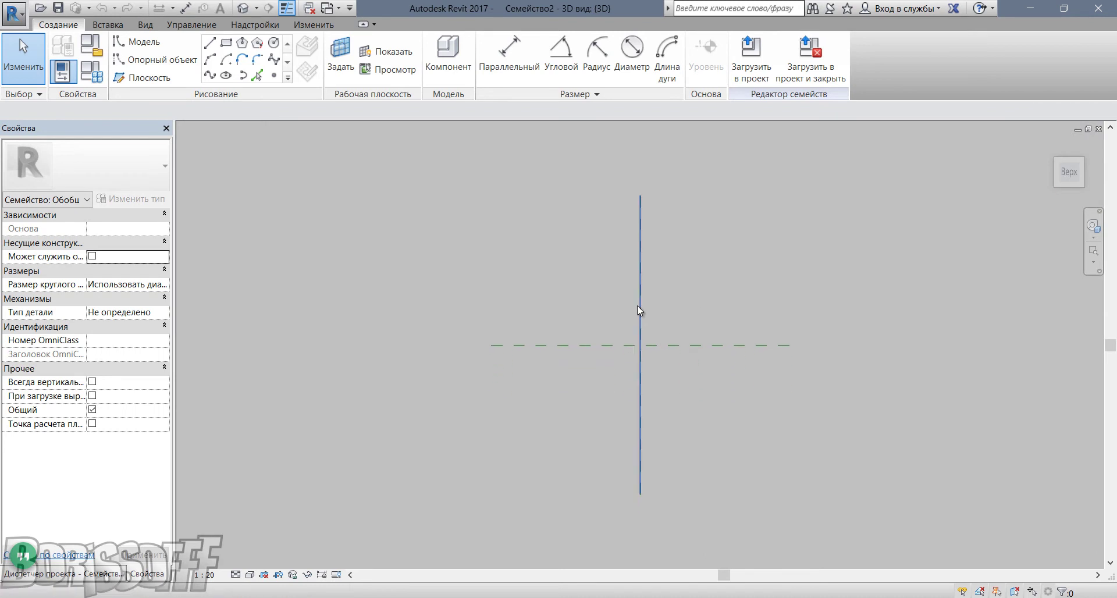
pyautogui.click(274, 76)
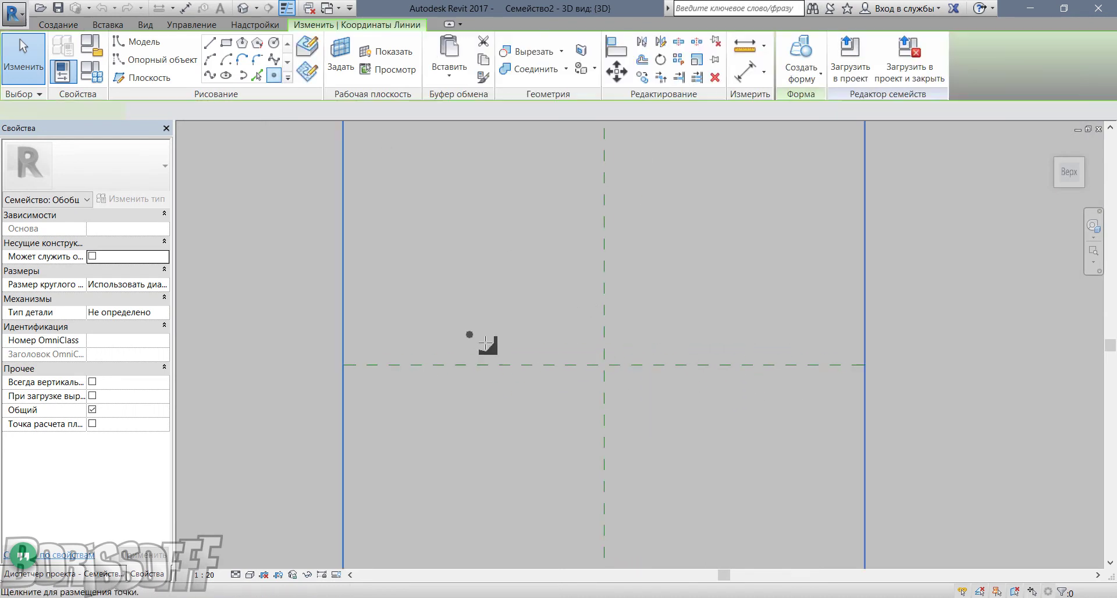
pyautogui.click(484, 412)
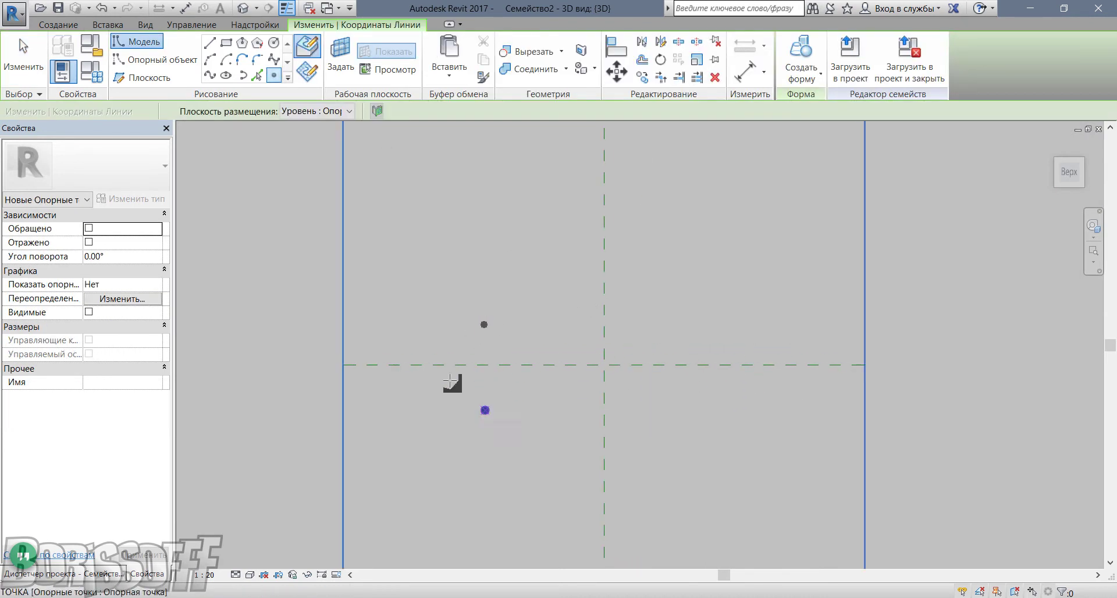
pyautogui.press('Escape')
pyautogui.press('Escape')
# - Copy the point pair twice to the right and select all six points
pyautogui.moveTo(445, 283); pyautogui.dragTo(515, 433)
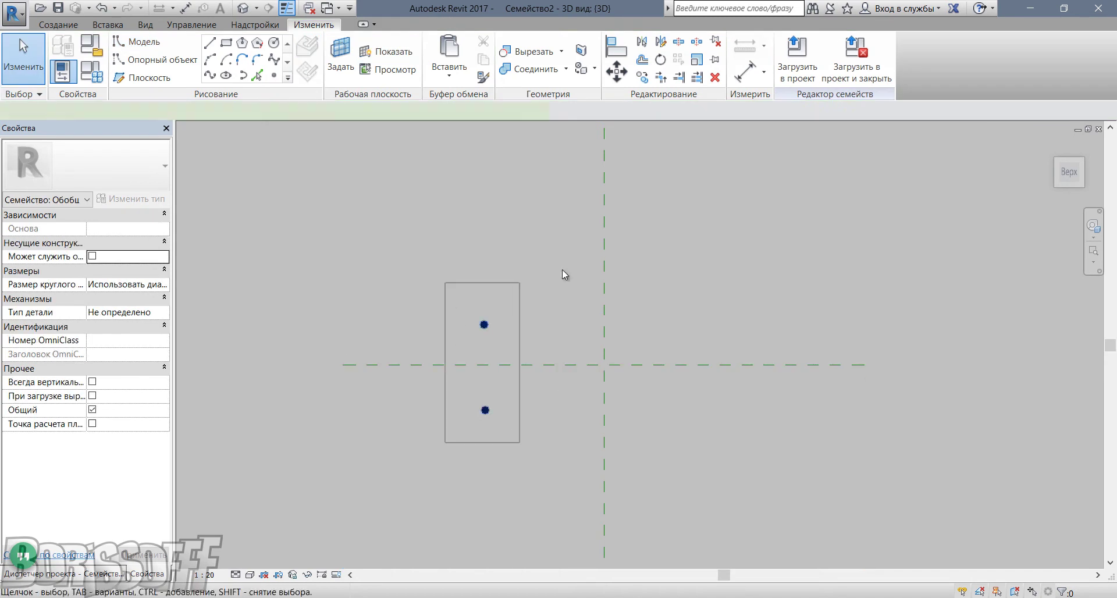
pyautogui.click(510, 77)
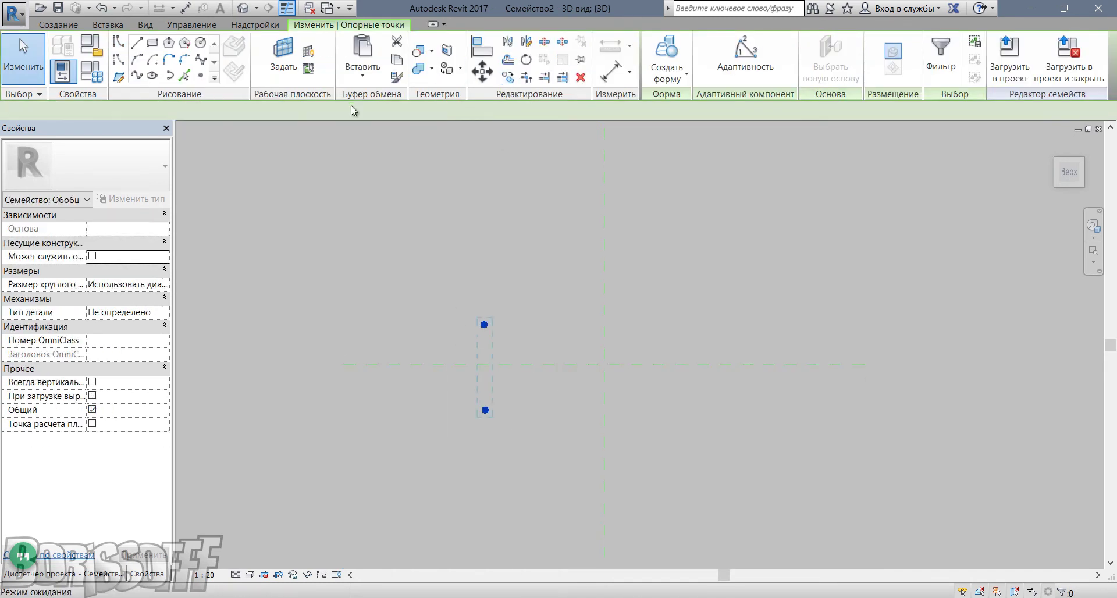
pyautogui.click(485, 325)
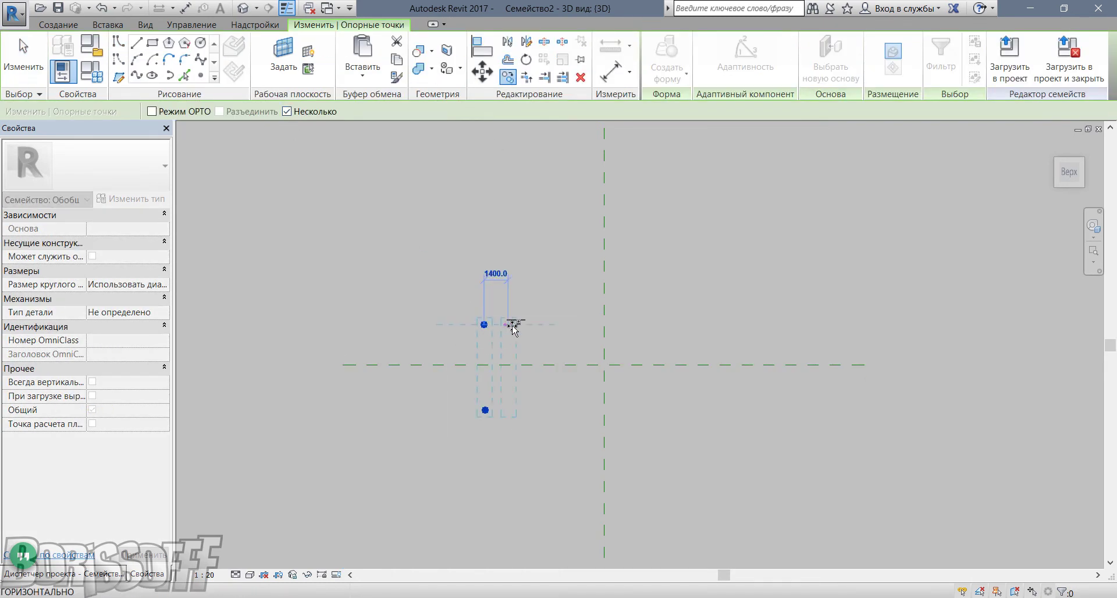
pyautogui.click(534, 324)
pyautogui.click(587, 325)
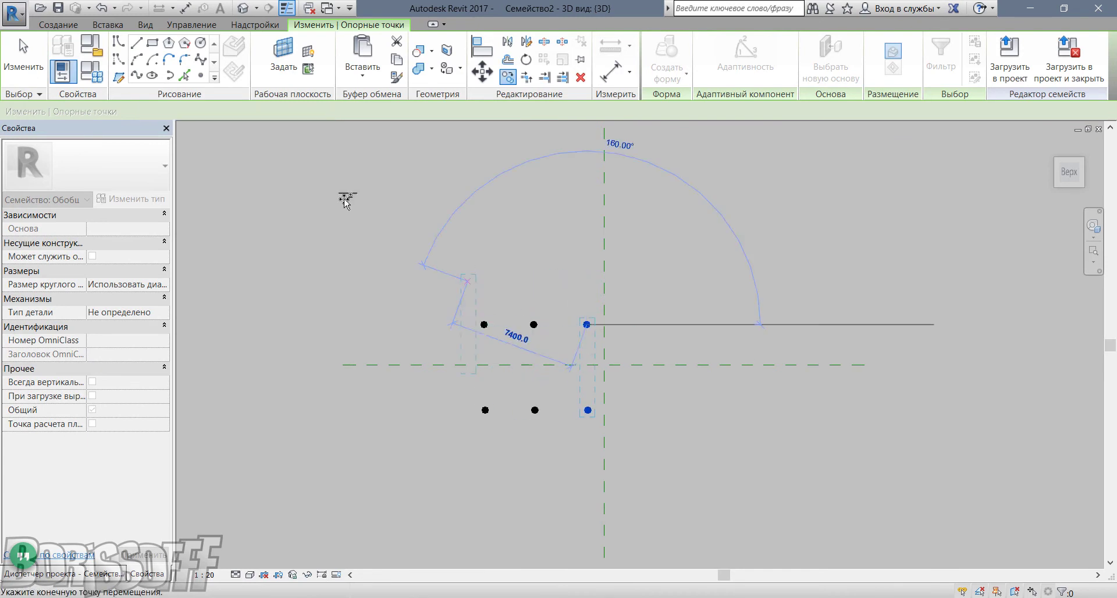
pyautogui.press('Escape')
pyautogui.press('Escape')
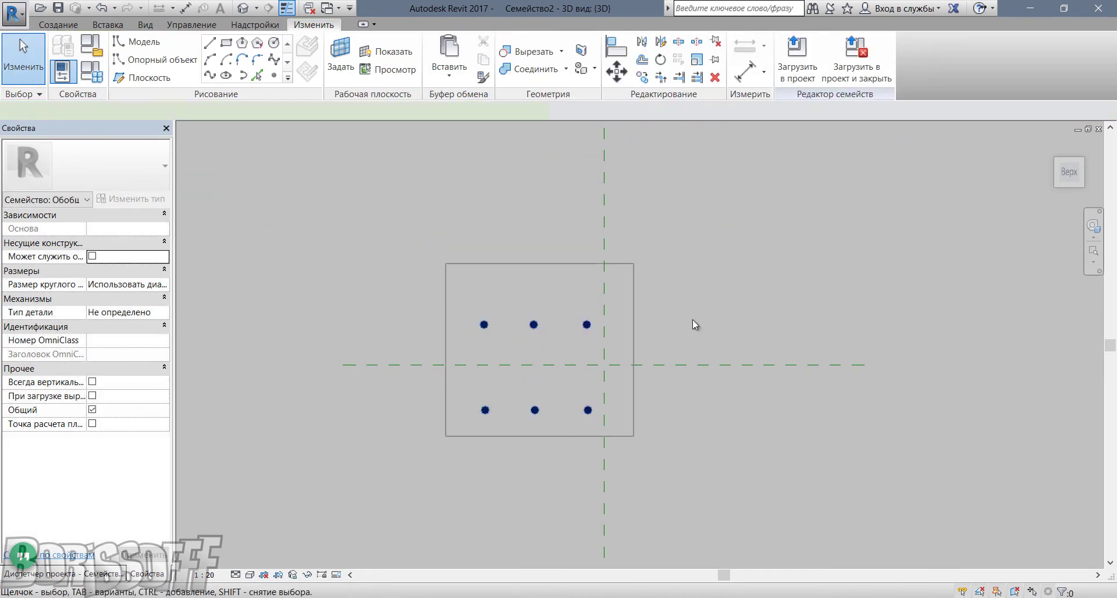
pyautogui.moveTo(445, 262); pyautogui.dragTo(651, 439)
# - Make the six points adaptive, then delete adaptive points 3 through 6
pyautogui.click(737, 80)
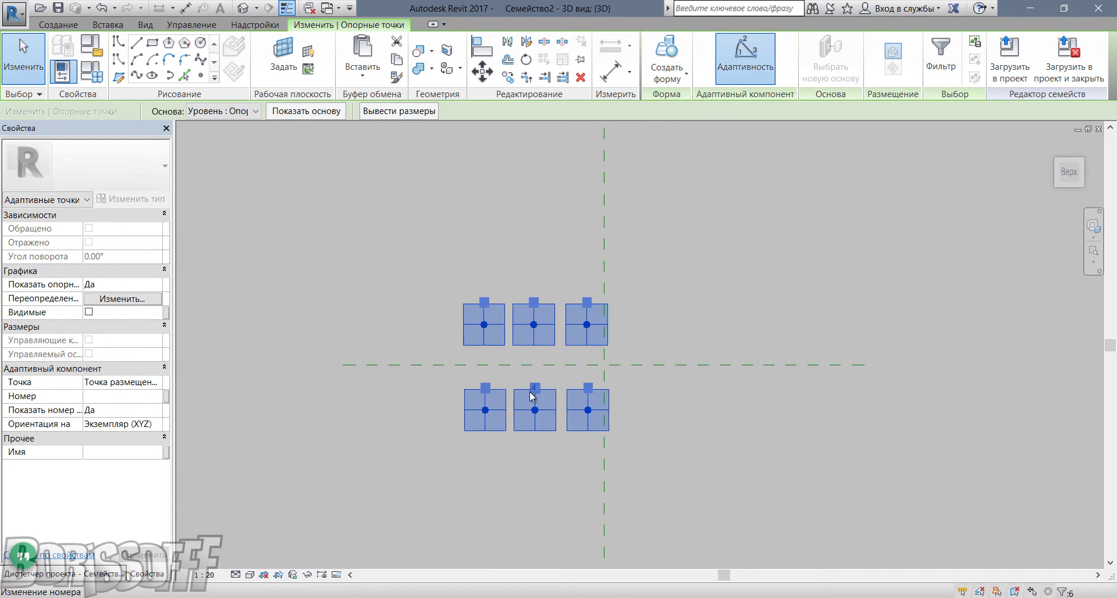
pyautogui.click(550, 427)
pyautogui.moveTo(534, 361); pyautogui.dragTo(491, 329, button='middle')
pyautogui.moveTo(349, 206); pyautogui.dragTo(428, 438)
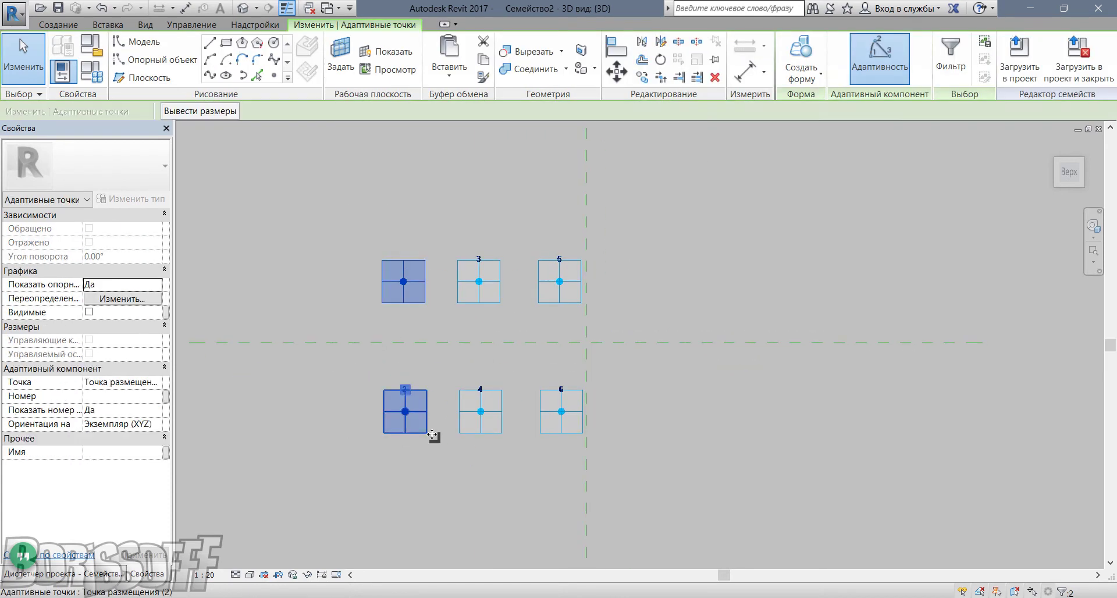
pyautogui.moveTo(447, 183); pyautogui.dragTo(613, 487)
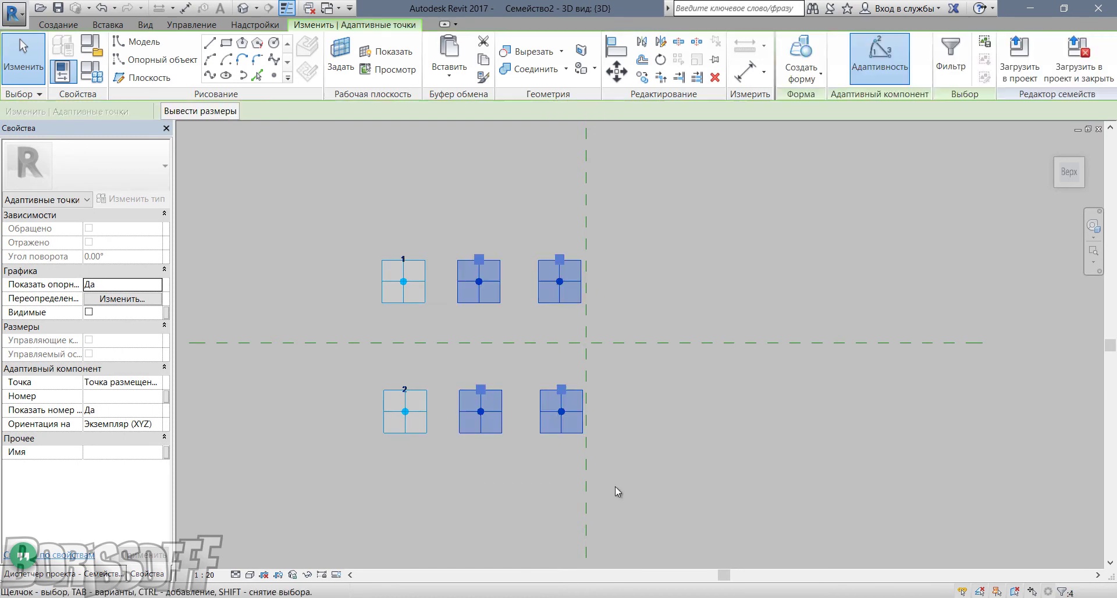
pyautogui.press('Delete')
# - Copy the line joining points 1 and 2 twice to the right, forming pairs 3–4 and 5–6
pyautogui.moveTo(334, 198); pyautogui.dragTo(491, 447)
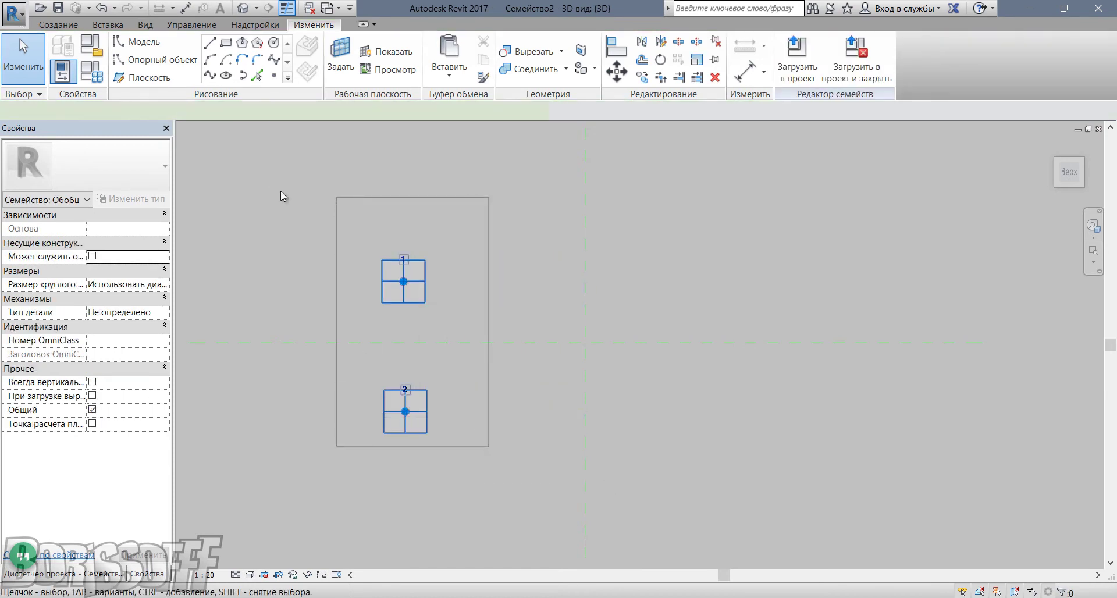
pyautogui.moveTo(329, 215); pyautogui.dragTo(454, 463)
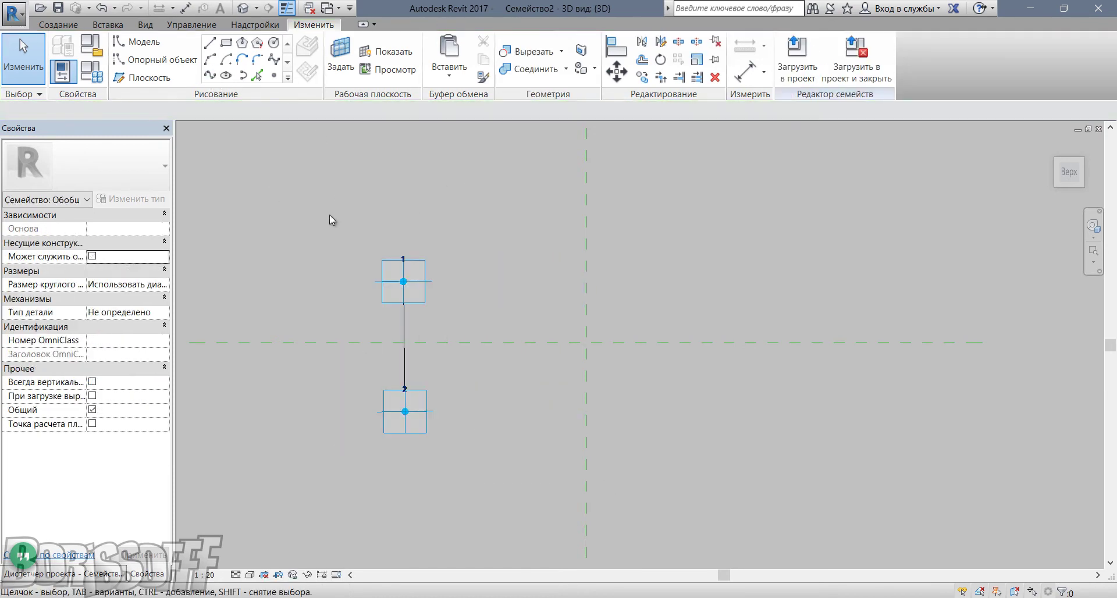
pyautogui.click(643, 77)
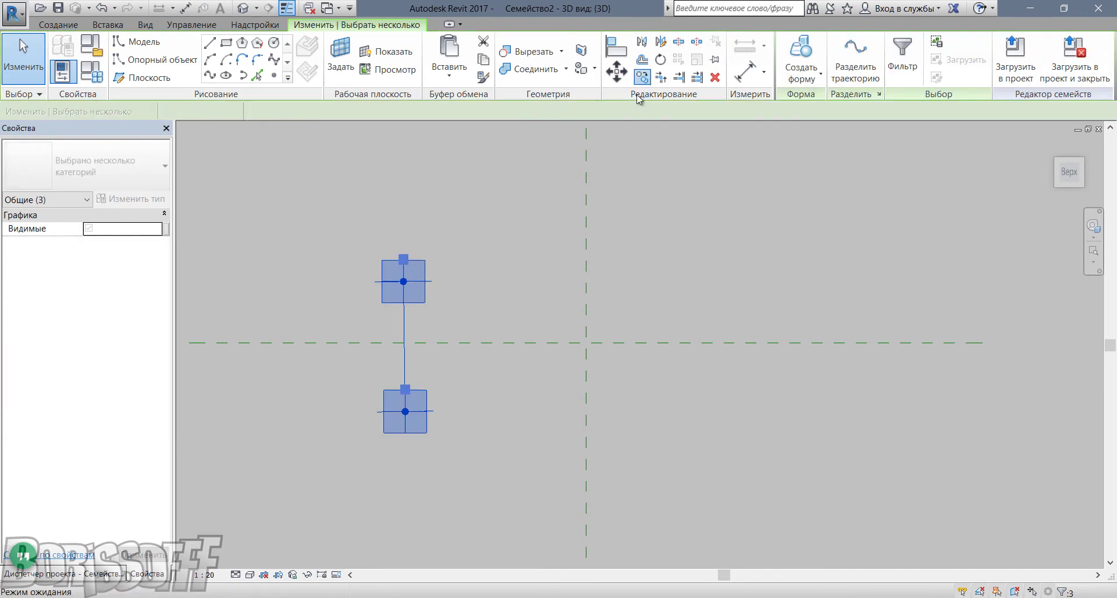
pyautogui.click(403, 282)
pyautogui.click(464, 281)
pyautogui.click(477, 402)
pyautogui.press('Escape')
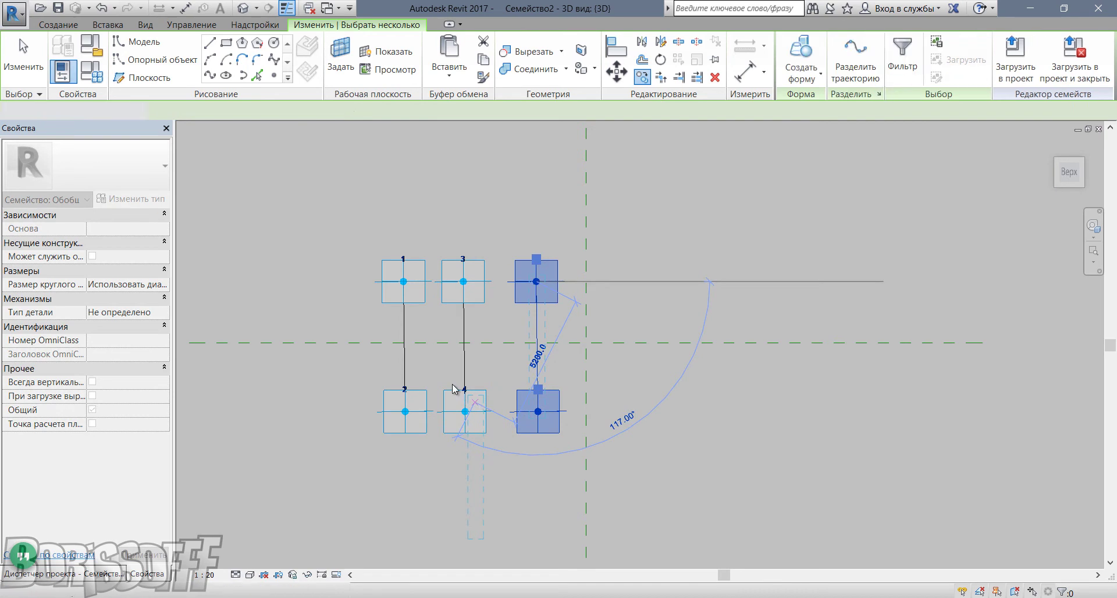
pyautogui.press('Escape')
pyautogui.scroll(2, 461, 350)
pyautogui.moveTo(461, 350); pyautogui.dragTo(482, 307, button='middle')
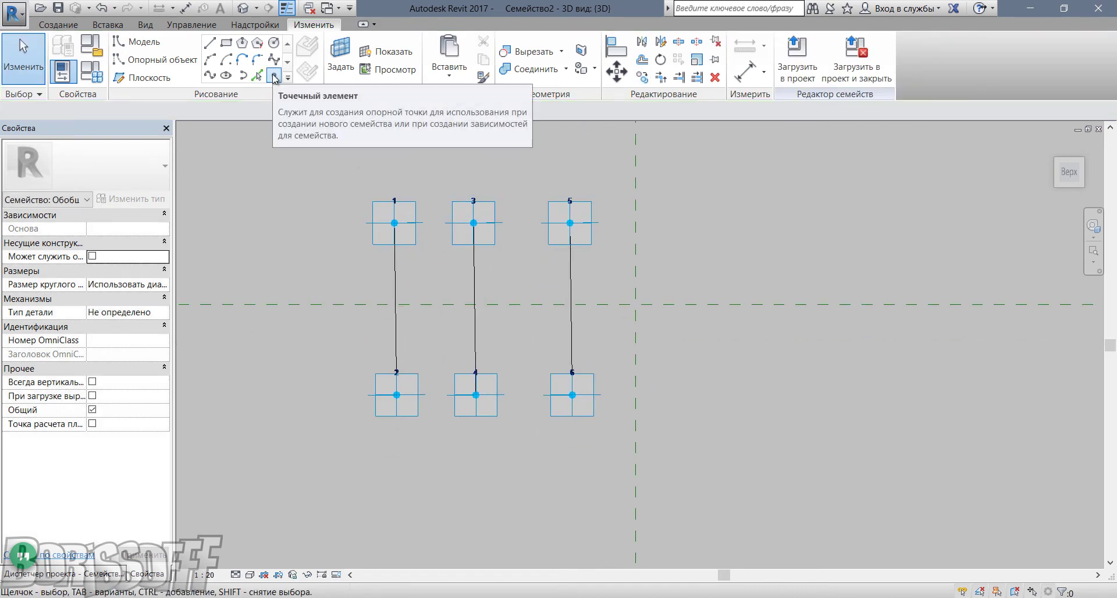
# - Host reference points near the top and bottom of the left and right lines
pyautogui.click(273, 76)
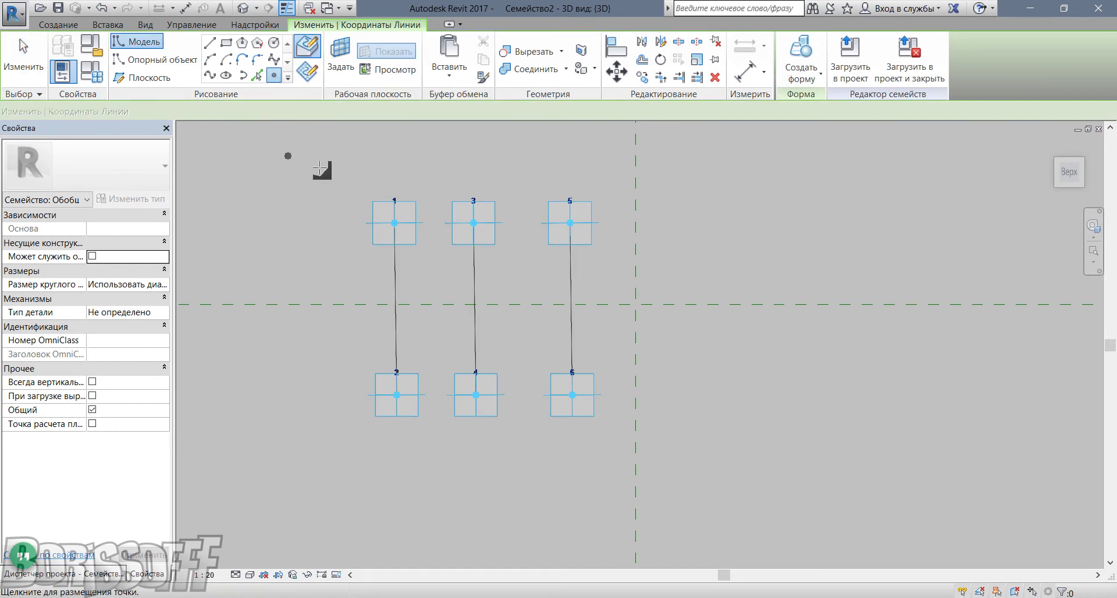
pyautogui.click(396, 362)
pyautogui.click(571, 261)
pyautogui.click(572, 370)
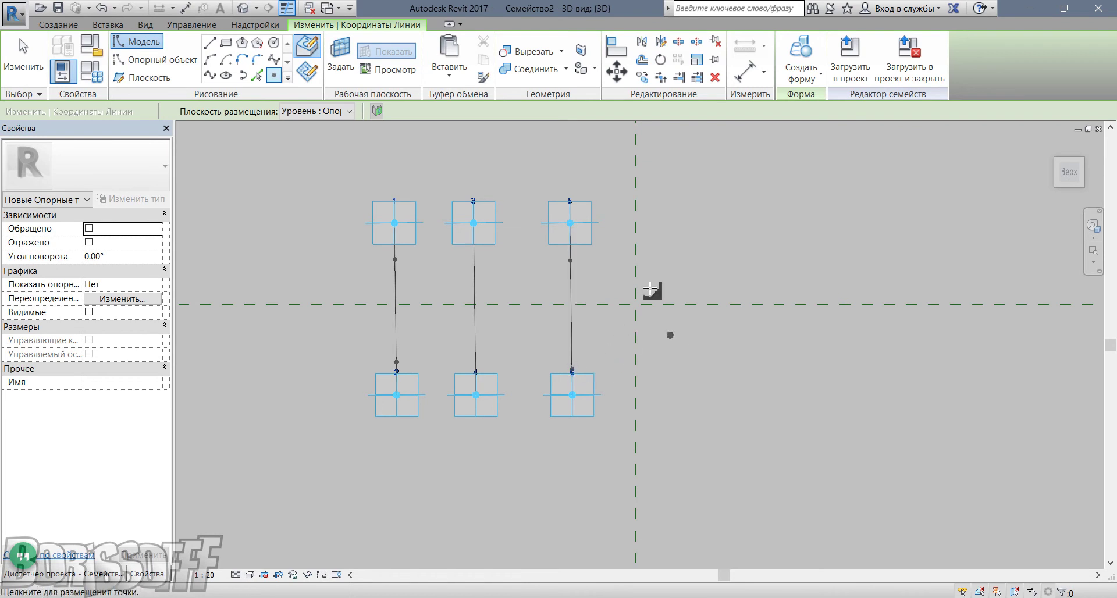
pyautogui.click(26, 58)
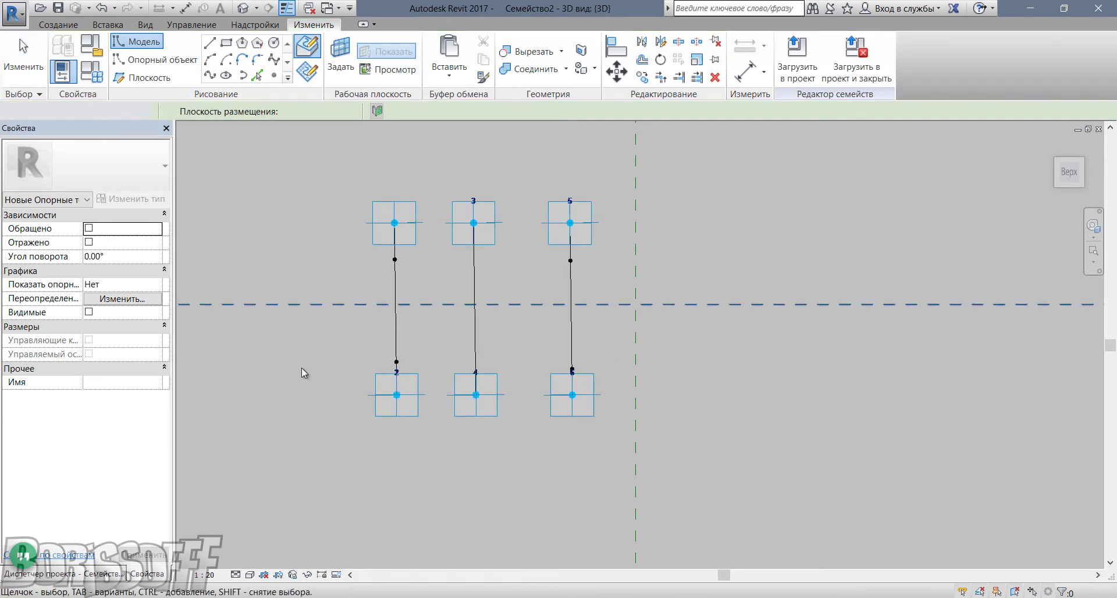
pyautogui.click(396, 260)
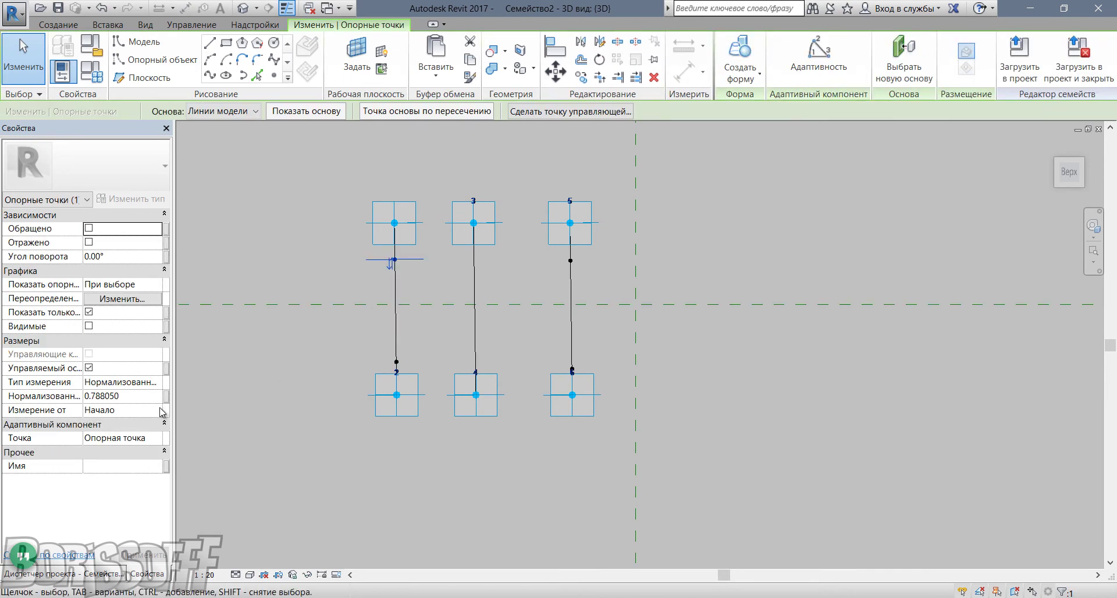
# - Set the upper left hosted point to measure Segment Length from the End
pyautogui.click(155, 411)
pyautogui.click(159, 410)
pyautogui.click(124, 439)
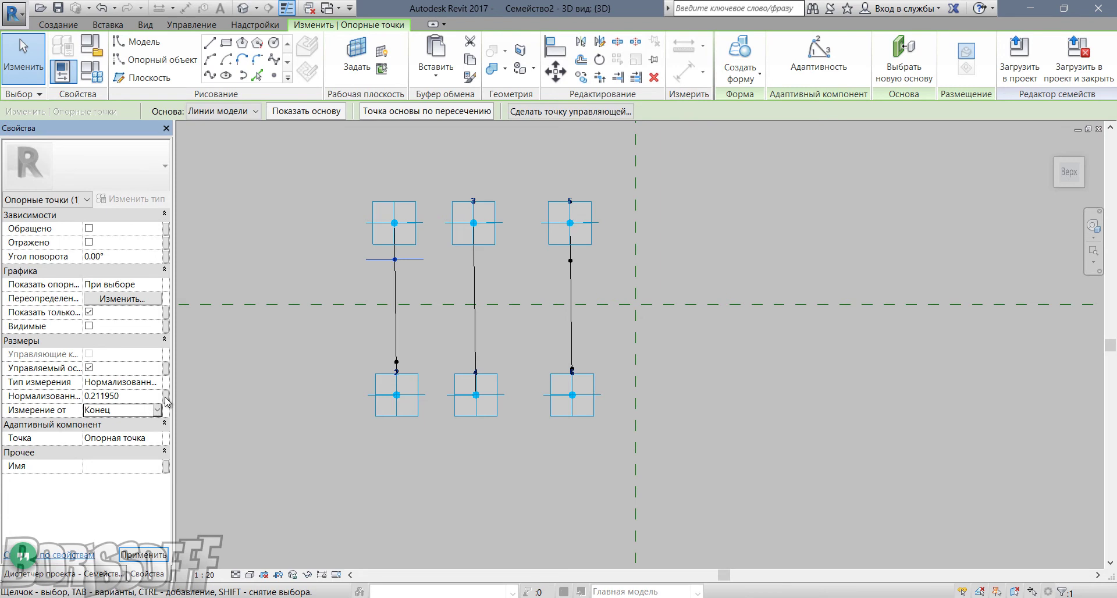
pyautogui.click(156, 383)
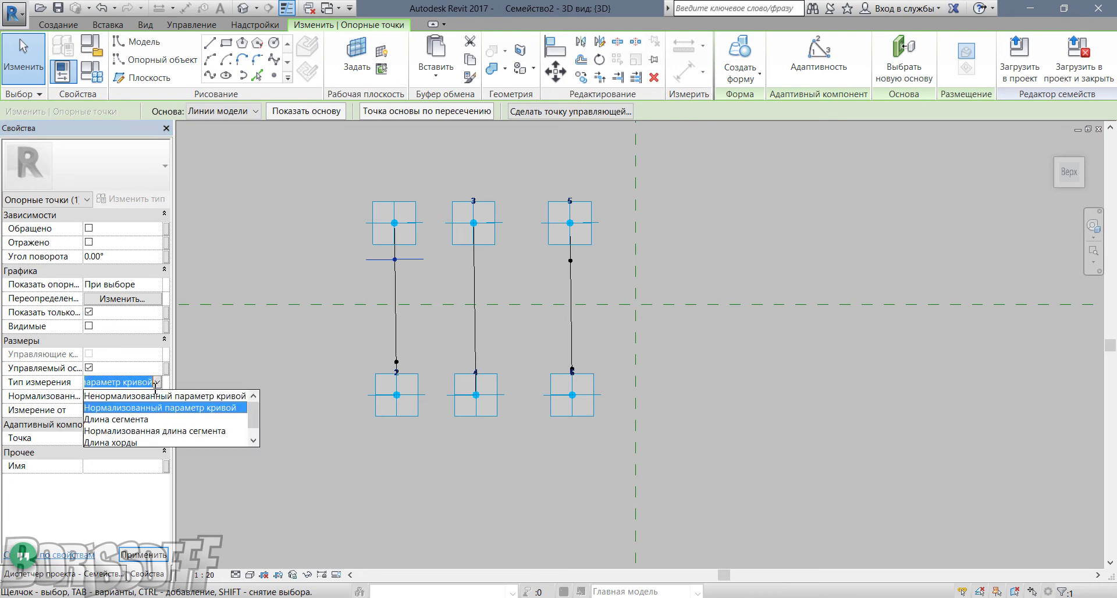
pyautogui.click(138, 420)
pyautogui.click(167, 397)
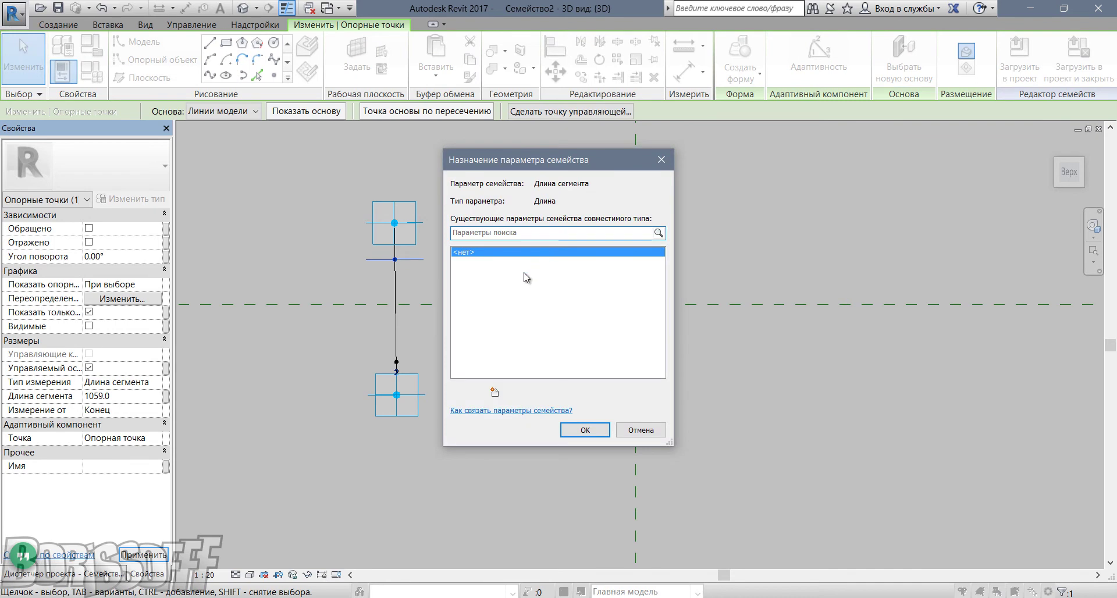
pyautogui.write('ф')
pyautogui.press('BackSpace')
pyautogui.write('ф')
pyautogui.press('BackSpace')
pyautogui.write('a')
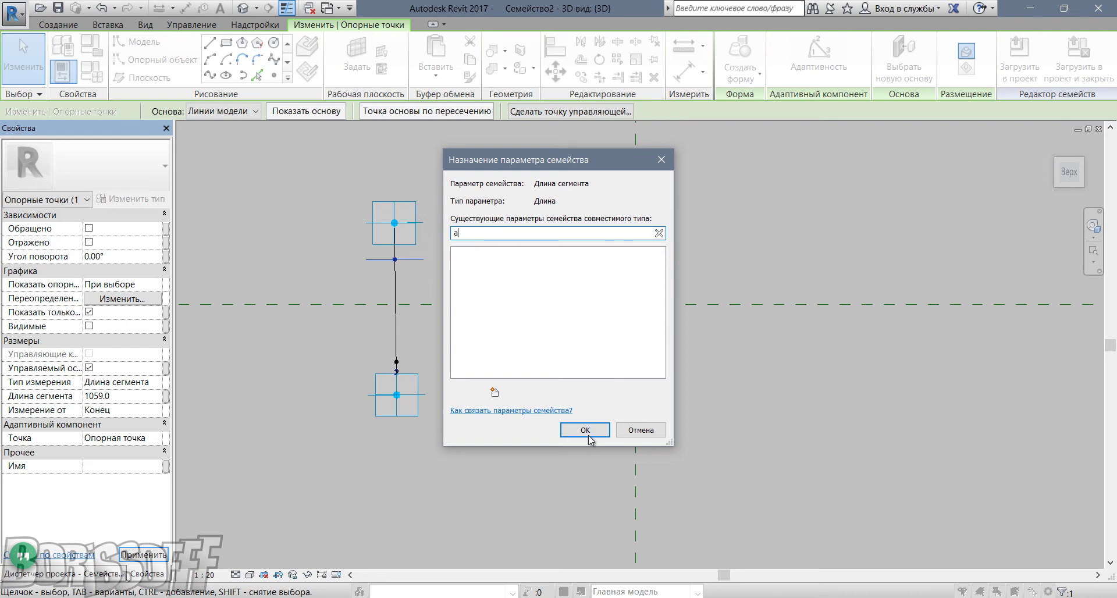
pyautogui.click(588, 436)
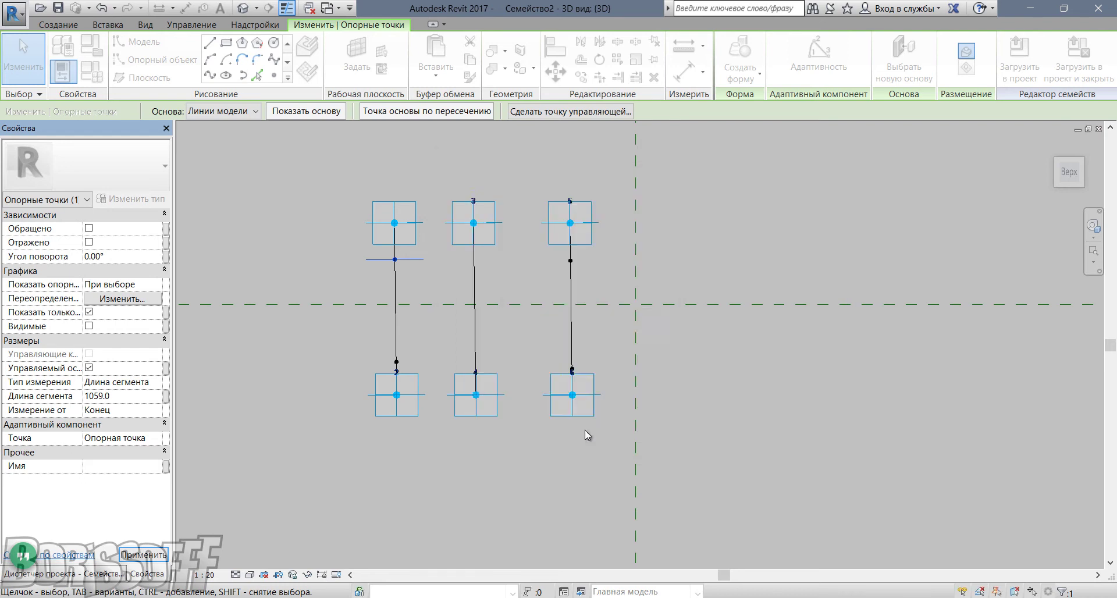
# - Give the upper right point the same End / Segment Length settings, then reopen the upper left point's length linking
pyautogui.click(574, 263)
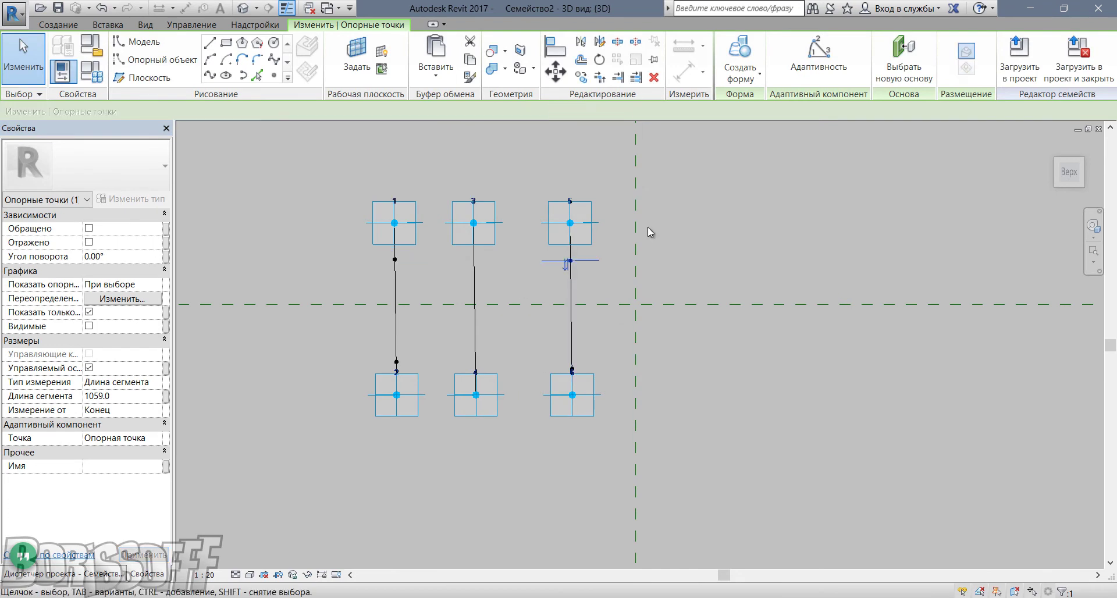
pyautogui.click(158, 410)
pyautogui.click(137, 438)
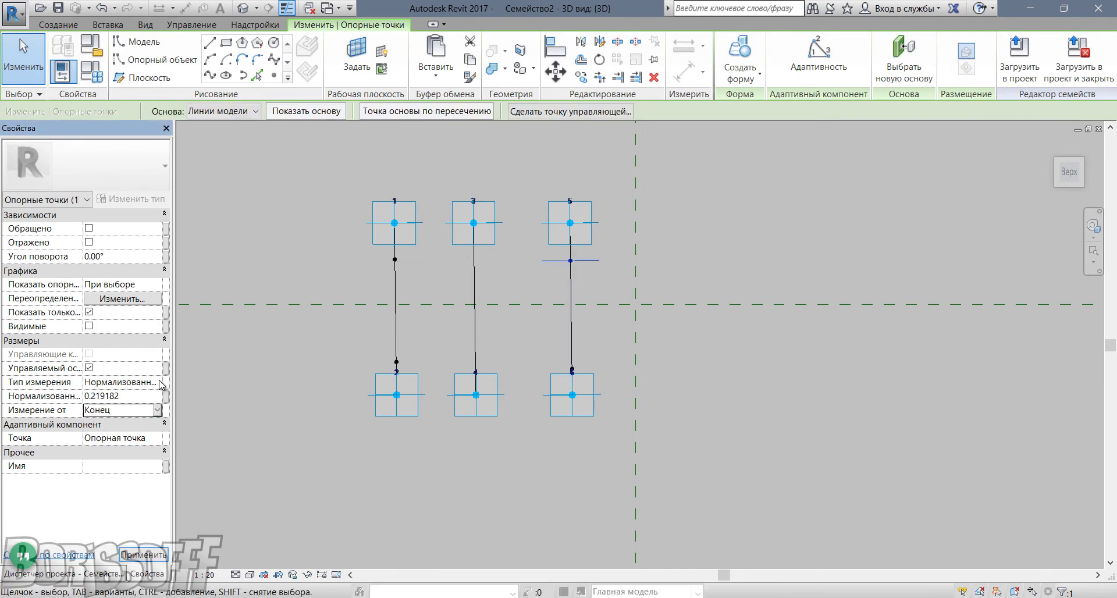
pyautogui.click(161, 382)
pyautogui.click(124, 421)
pyautogui.click(168, 396)
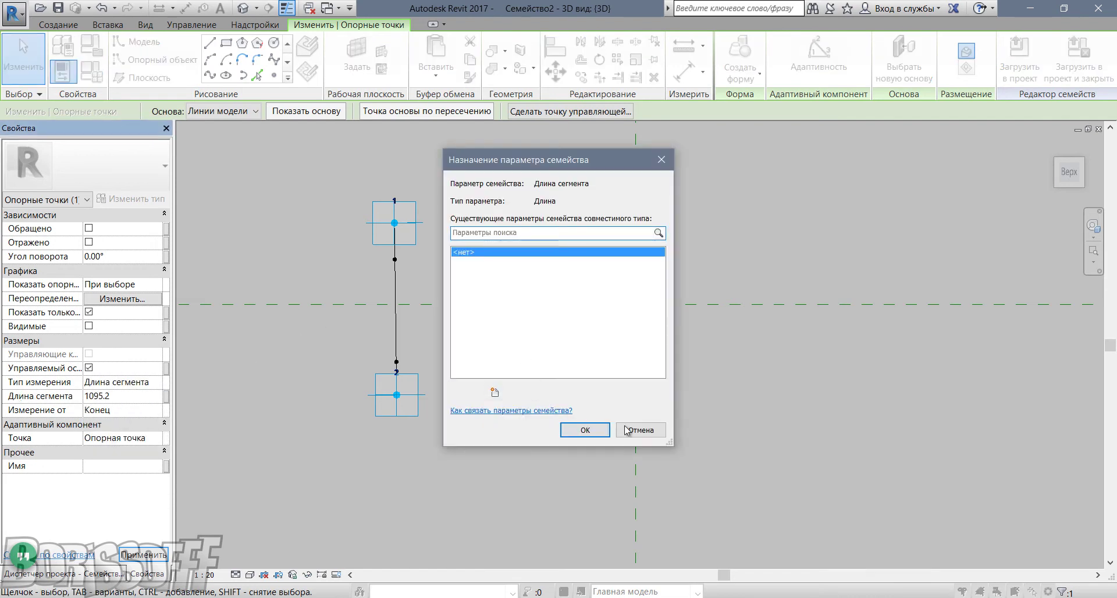
pyautogui.click(641, 431)
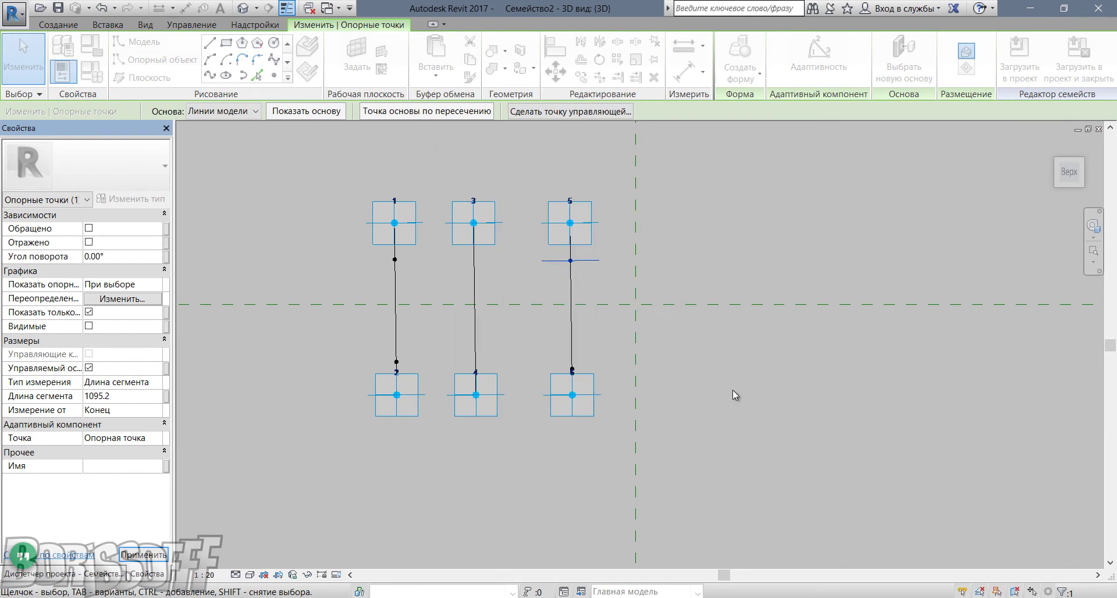
pyautogui.click(167, 398)
pyautogui.click(623, 436)
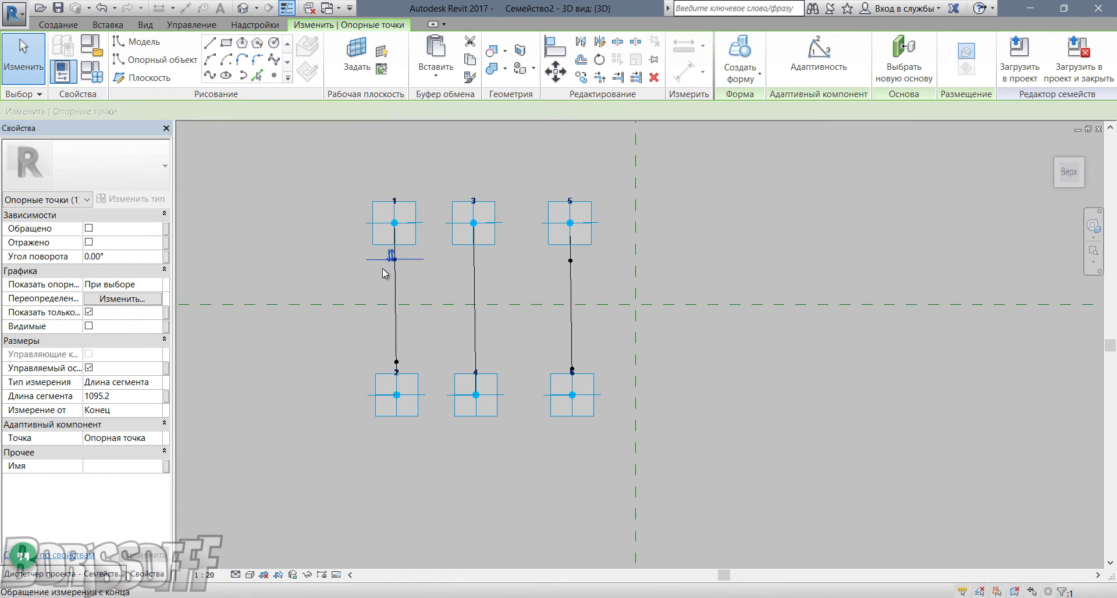
pyautogui.click(384, 273)
pyautogui.click(167, 398)
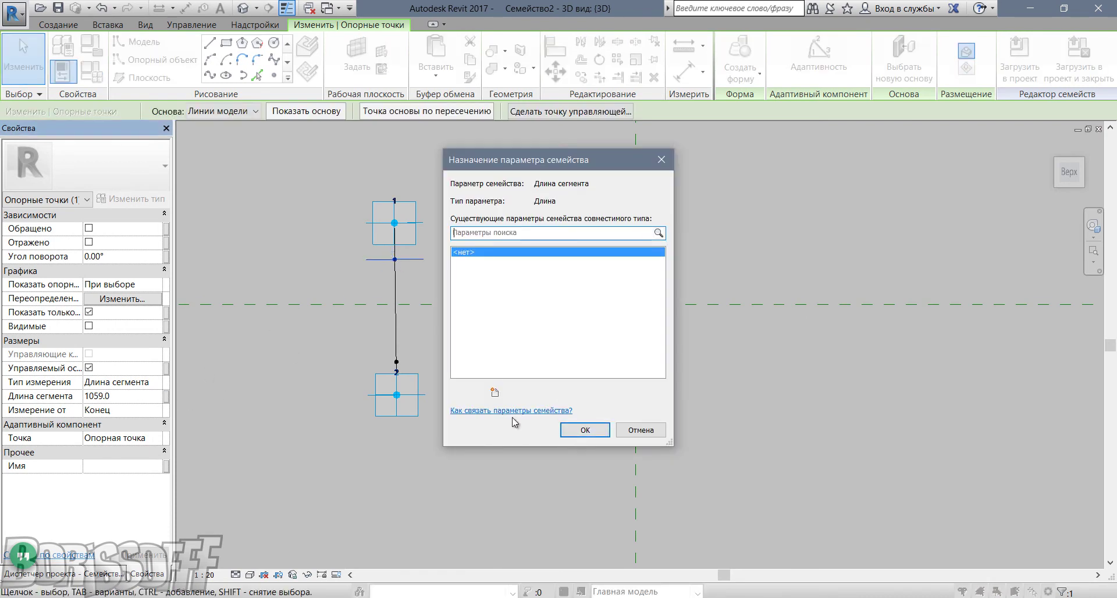
# - Create the length parameter 'a' and link both upper points' segment lengths to it
pyautogui.click(495, 392)
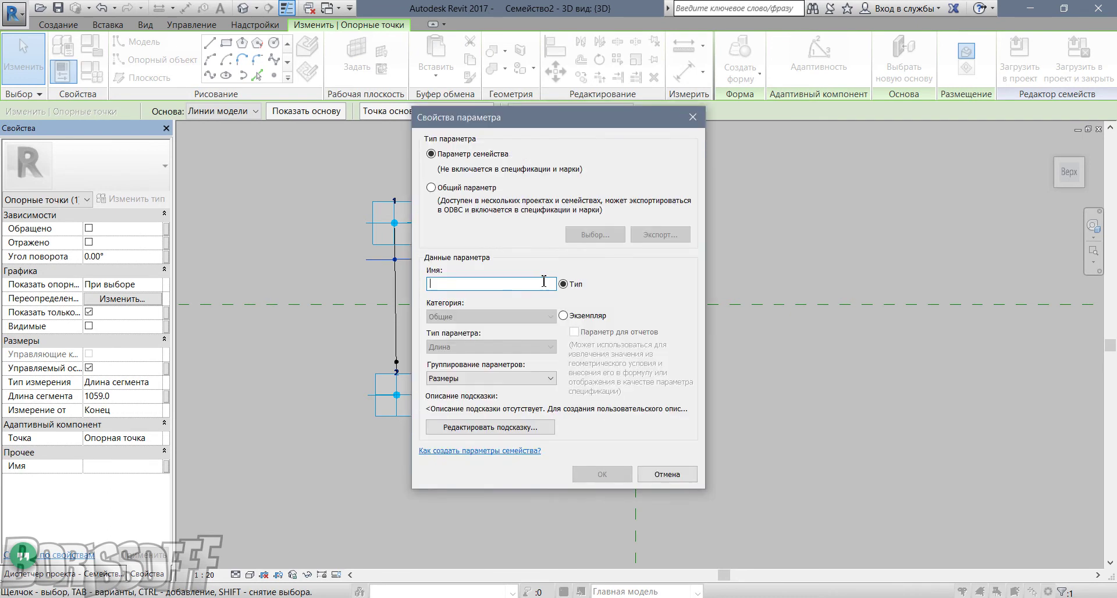
pyautogui.write('a')
pyautogui.click(604, 475)
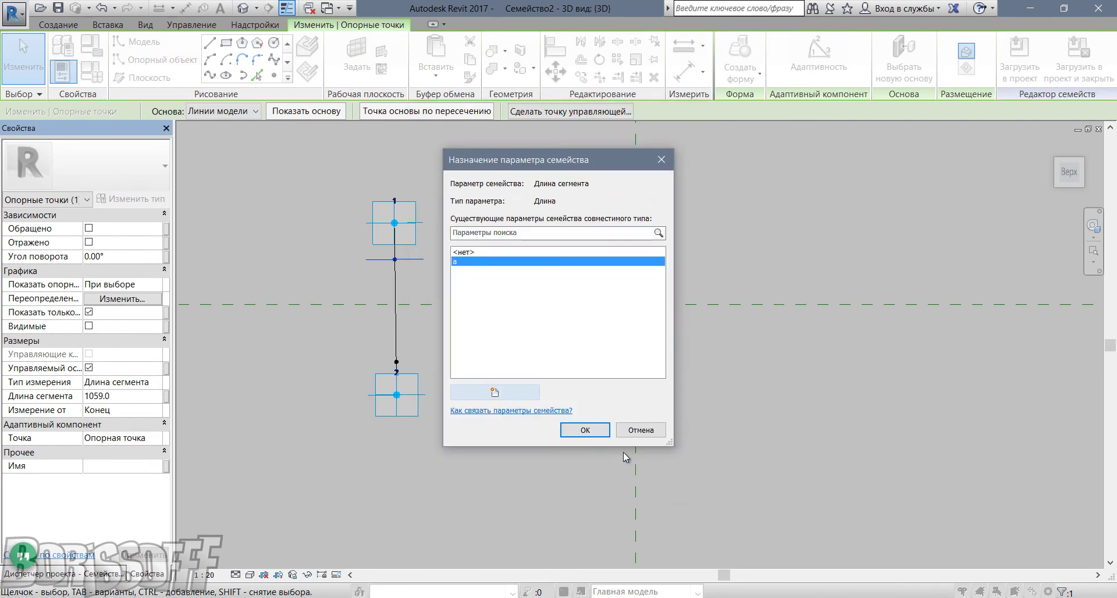
pyautogui.click(579, 430)
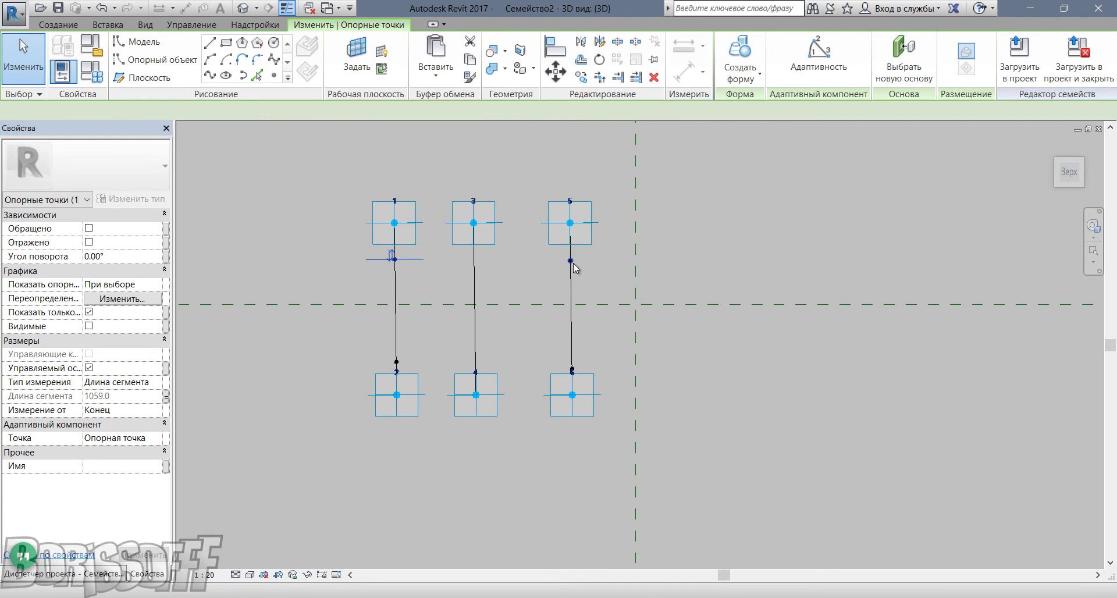
pyautogui.click(474, 260)
pyautogui.click(166, 395)
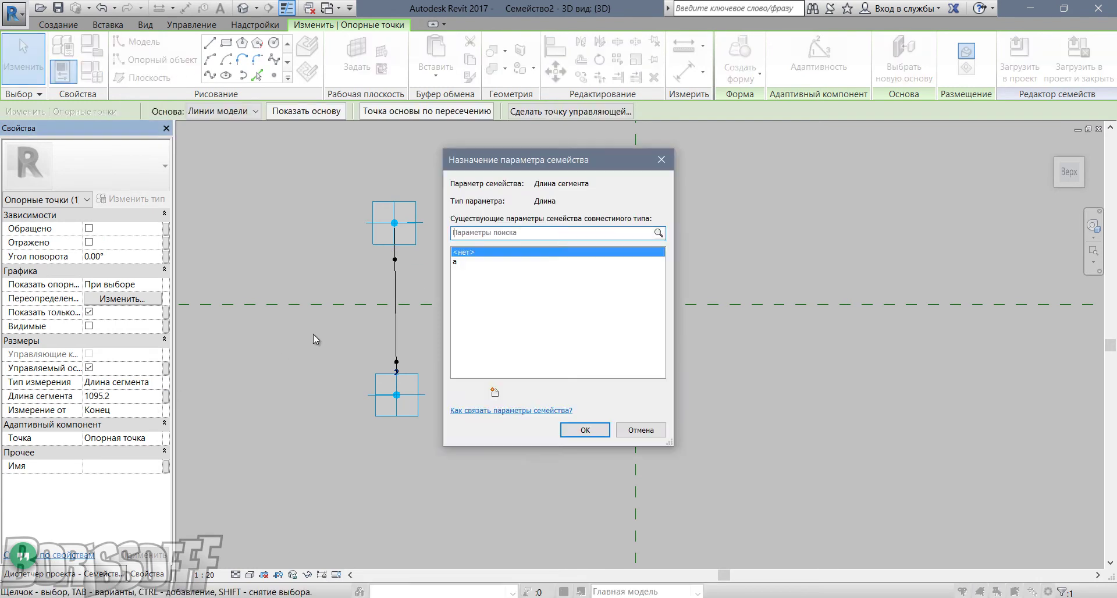
pyautogui.click(459, 261)
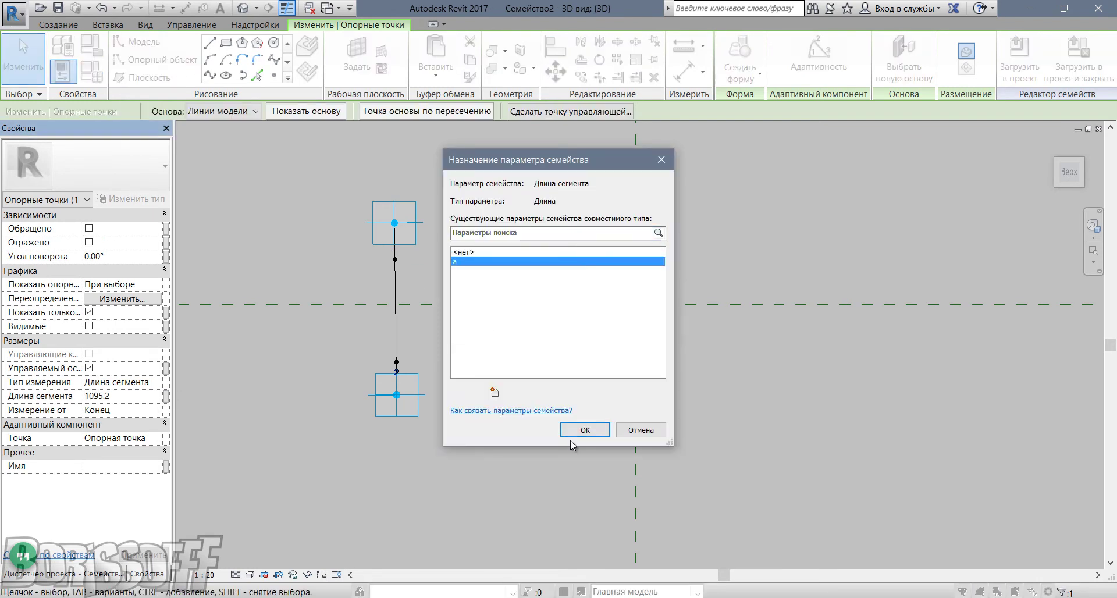
pyautogui.click(585, 430)
# - Switch both lower hosted points to Segment Length and link that length to parameter a
pyautogui.press('Escape')
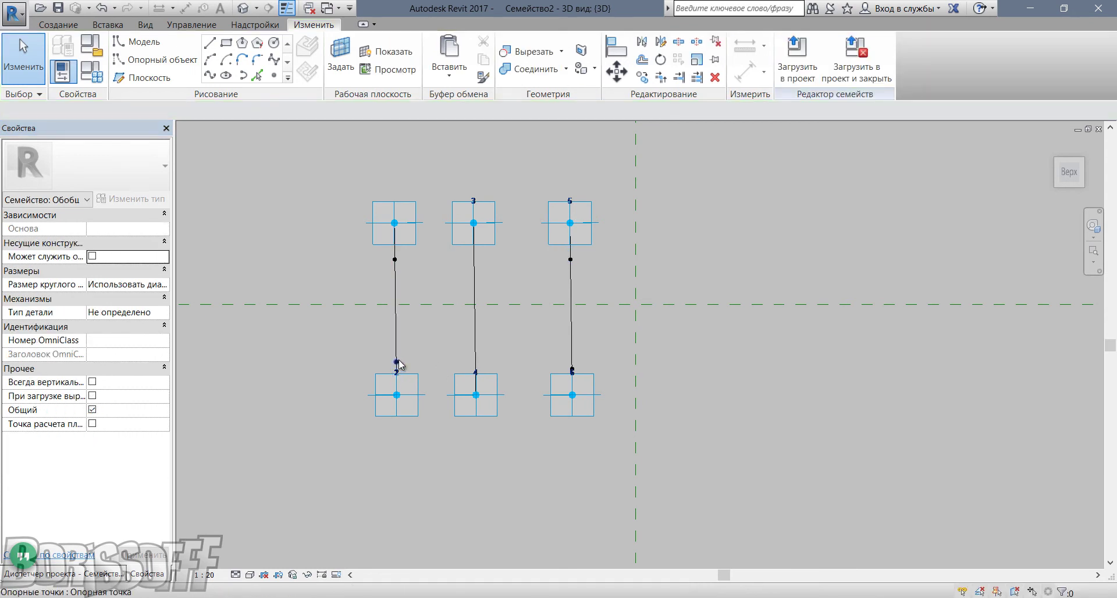
pyautogui.click(396, 362)
pyautogui.scroll(4, 578, 369)
pyautogui.scroll(3, 578, 368)
pyautogui.keyDown('ctrl'); pyautogui.click(578, 361); pyautogui.keyUp('ctrl')
pyautogui.scroll(-4, 524, 396)
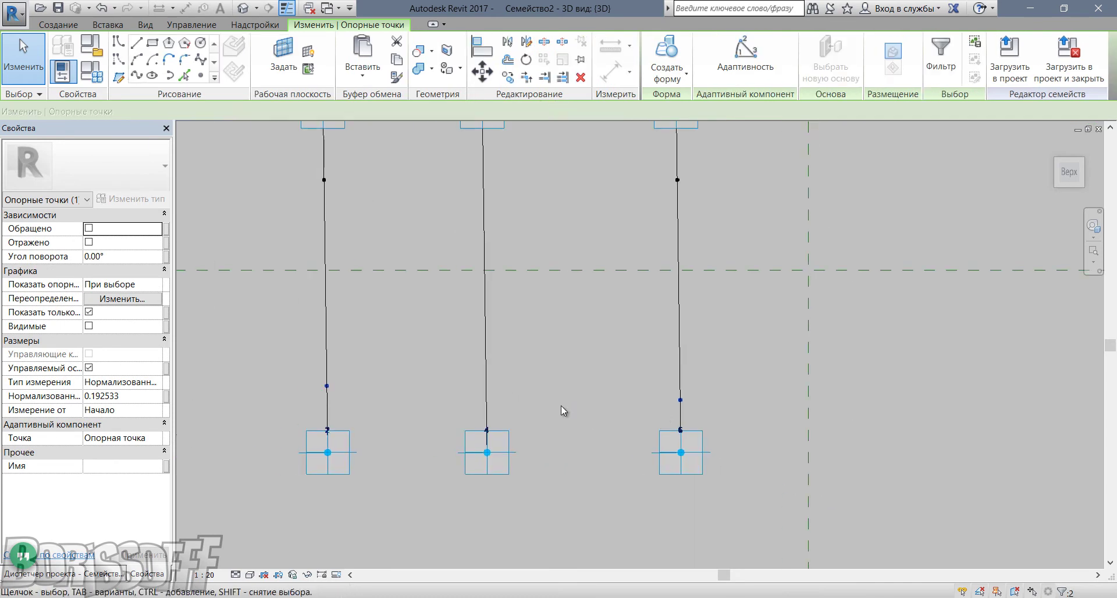
pyautogui.scroll(-2, 563, 410)
pyautogui.click(159, 409)
pyautogui.click(161, 395)
pyautogui.click(159, 383)
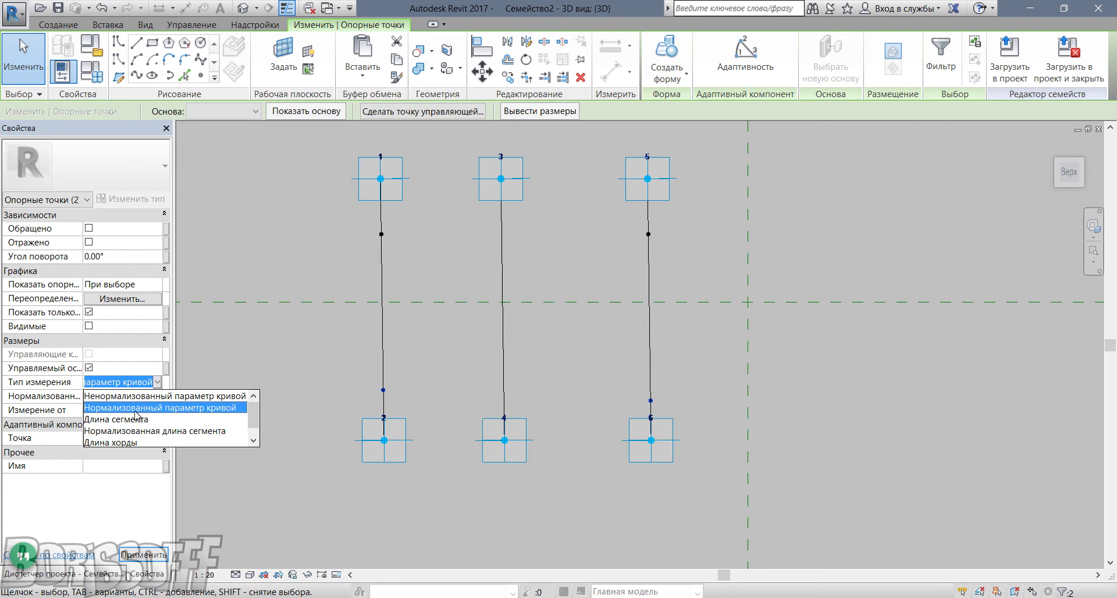
pyautogui.click(127, 419)
pyautogui.click(165, 397)
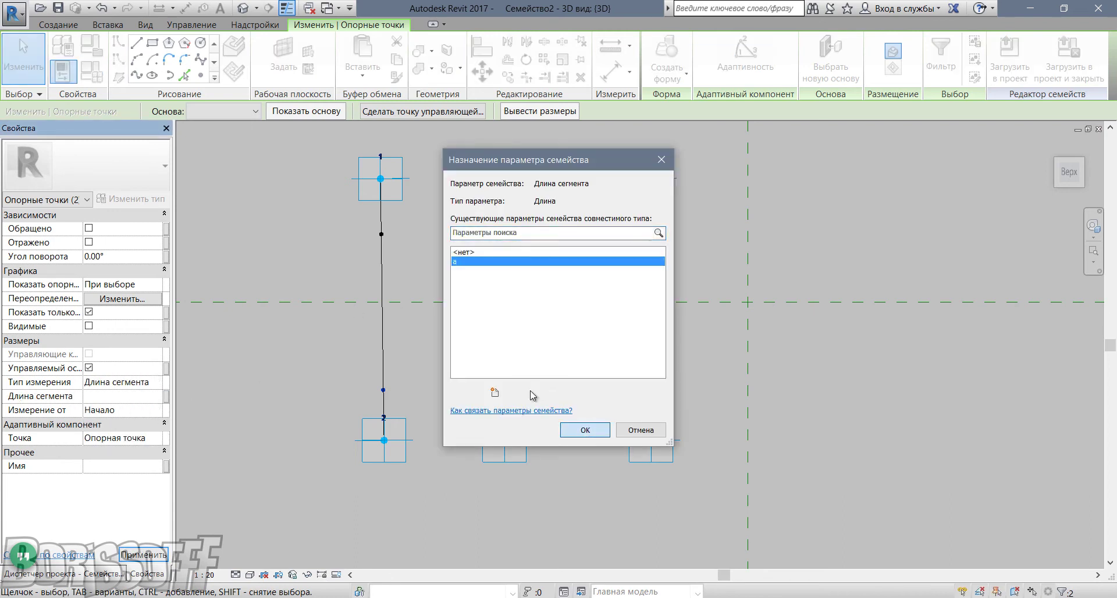
pyautogui.click(586, 430)
pyautogui.click(322, 349)
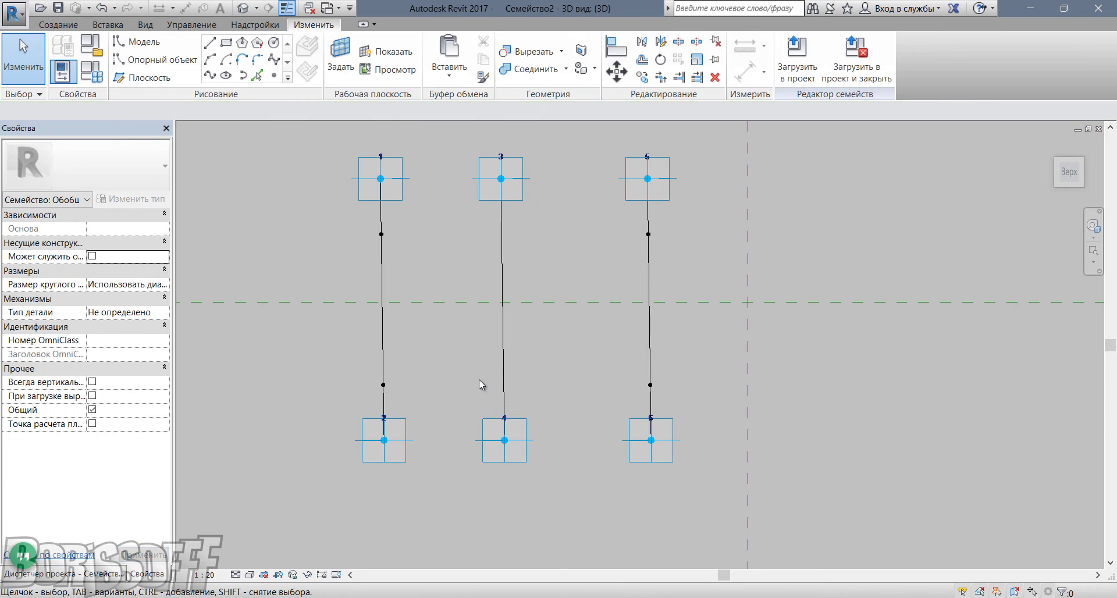
# - In the 3D view, isolate the middle line between points 3 and 4
pyautogui.moveTo(496, 390)
pyautogui.keyDown('shift'); pyautogui.mouseDown(button='middle')
pyautogui.moveTo(558, 262)
pyautogui.moveTo(516, 394)
pyautogui.moveTo(464, 291)
pyautogui.moveTo(480, 462)
pyautogui.moveTo(476, 439)
pyautogui.mouseUp(button='middle'); pyautogui.keyUp('shift')
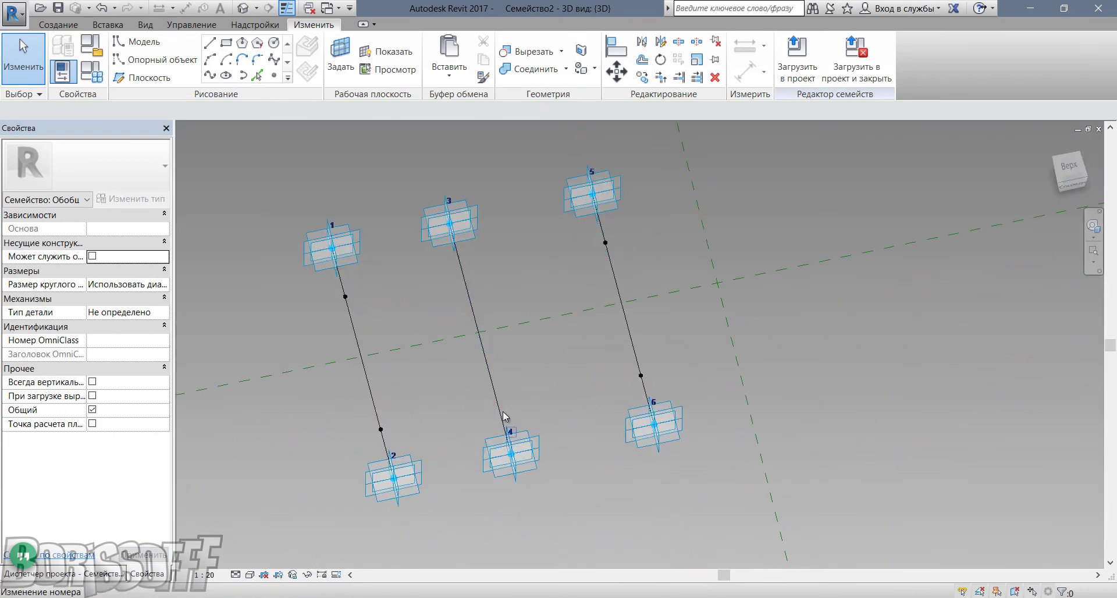
pyautogui.click(490, 364)
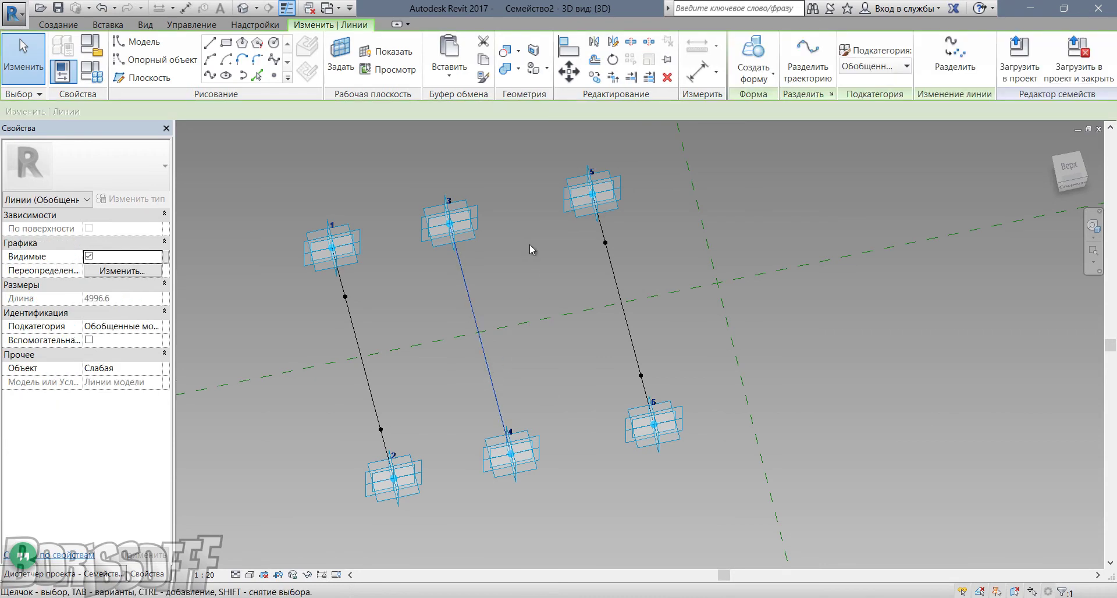
pyautogui.rightClick(303, 570)
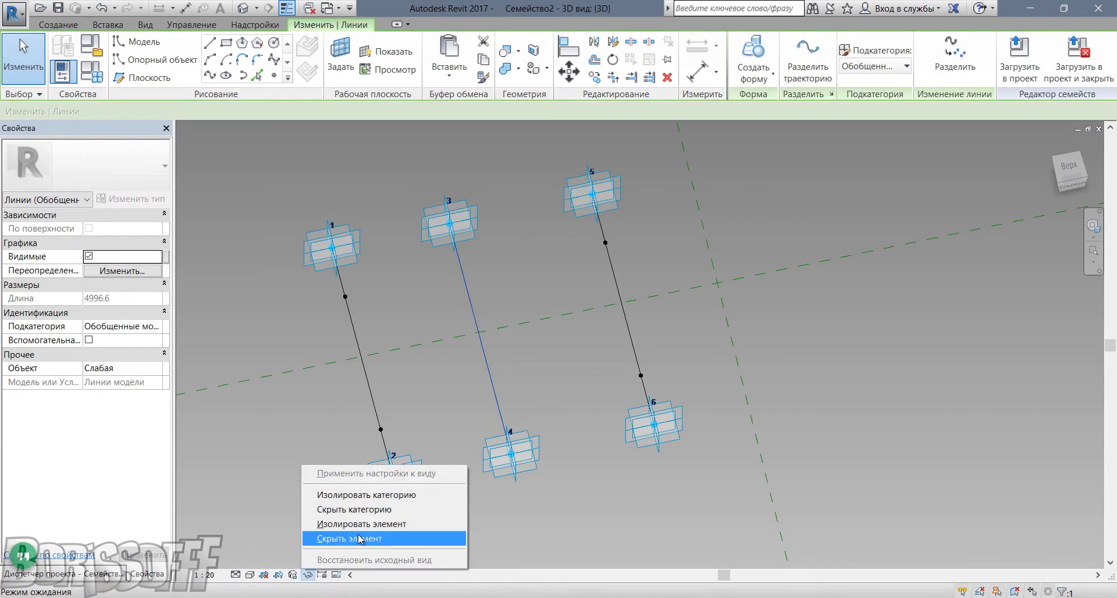
pyautogui.click(371, 525)
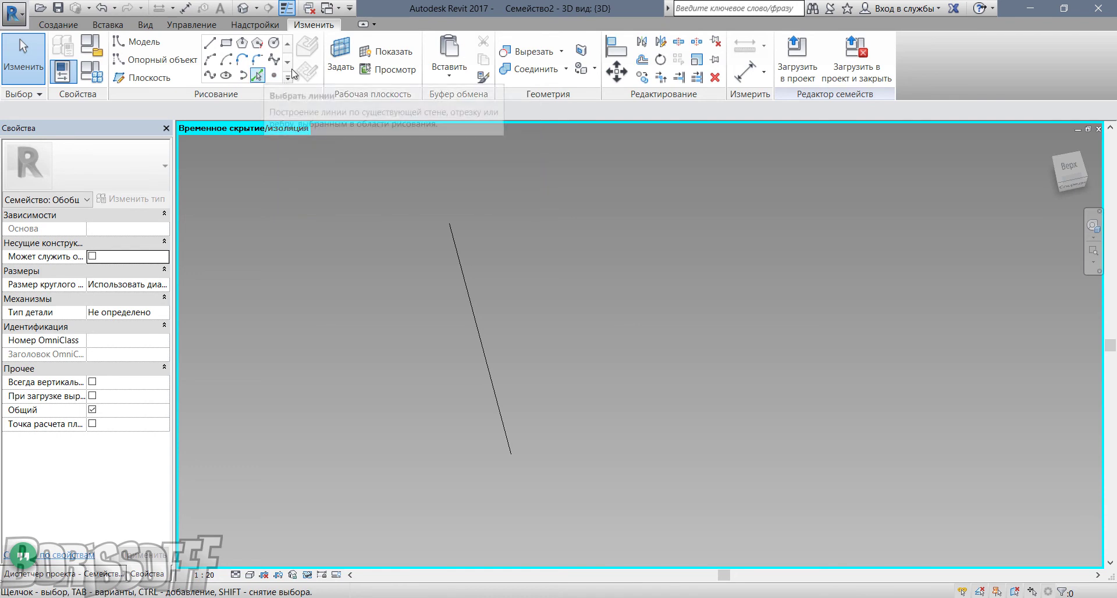
# - Place reference points on the isolated line with the placement plane set to the reference level
pyautogui.click(274, 76)
pyautogui.click(307, 80)
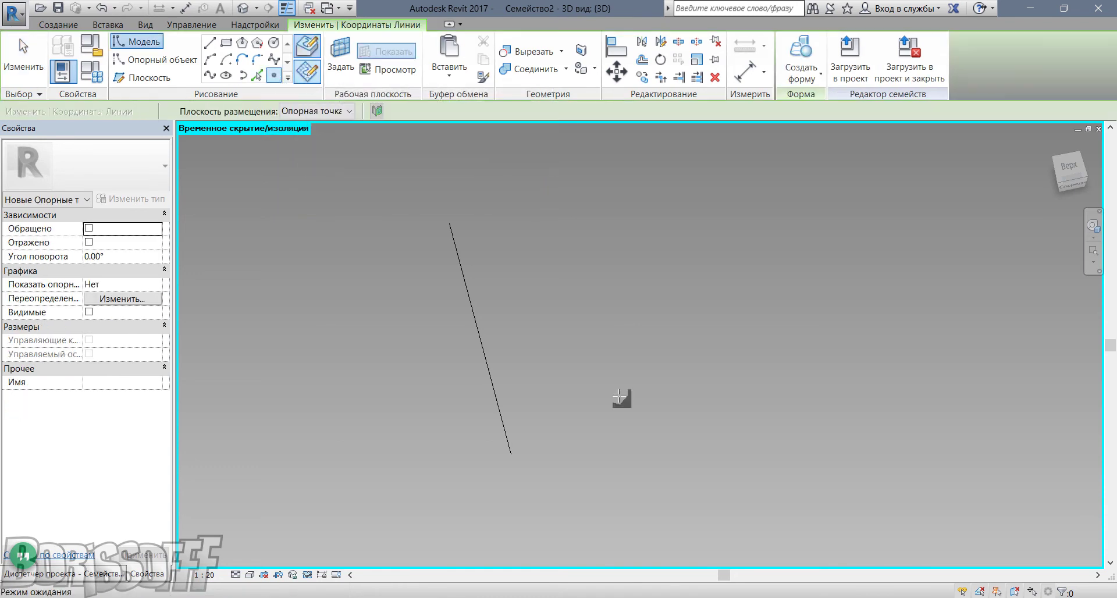
pyautogui.click(347, 111)
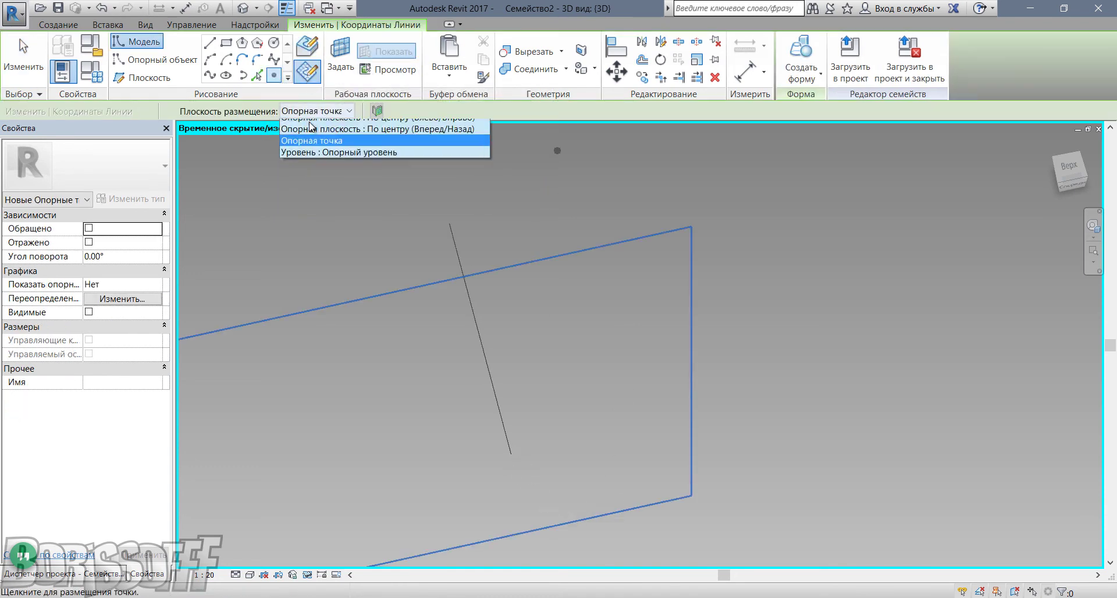
pyautogui.click(314, 124)
pyautogui.press('Escape')
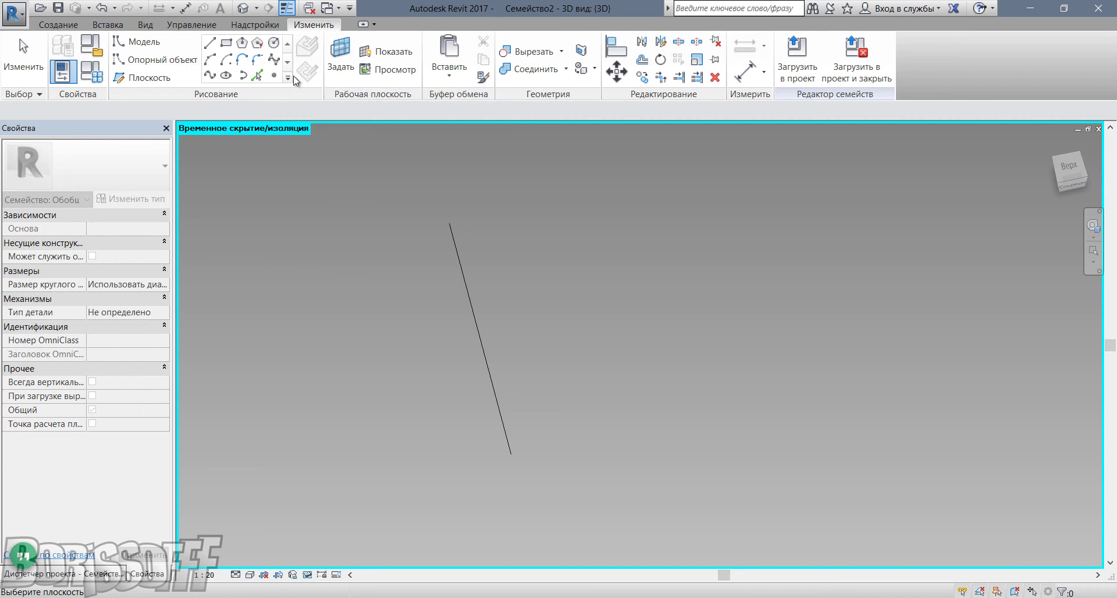
pyautogui.click(275, 75)
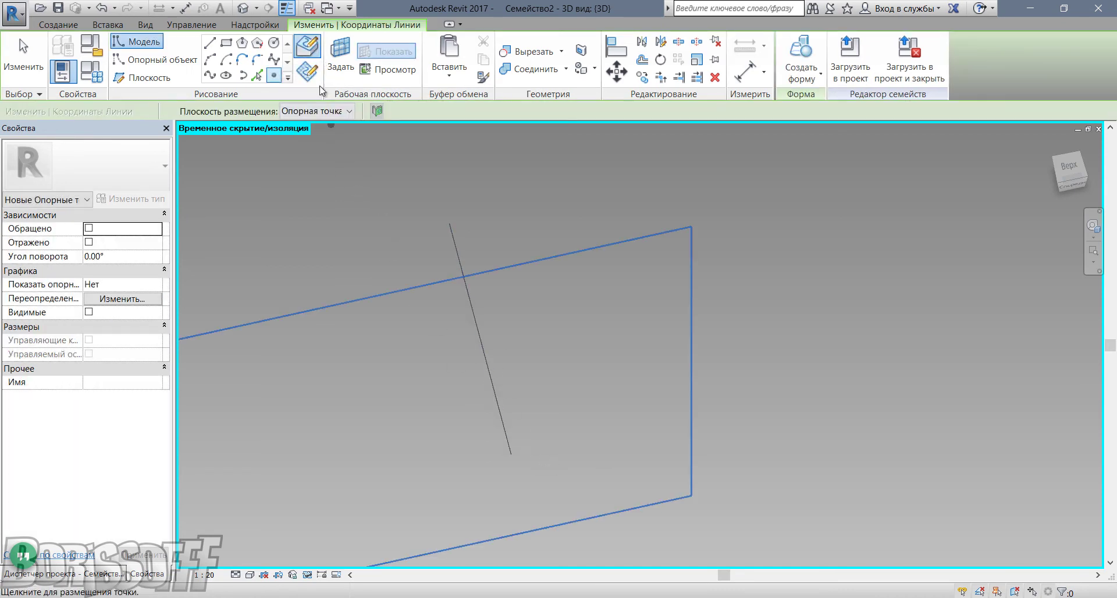
pyautogui.click(313, 111)
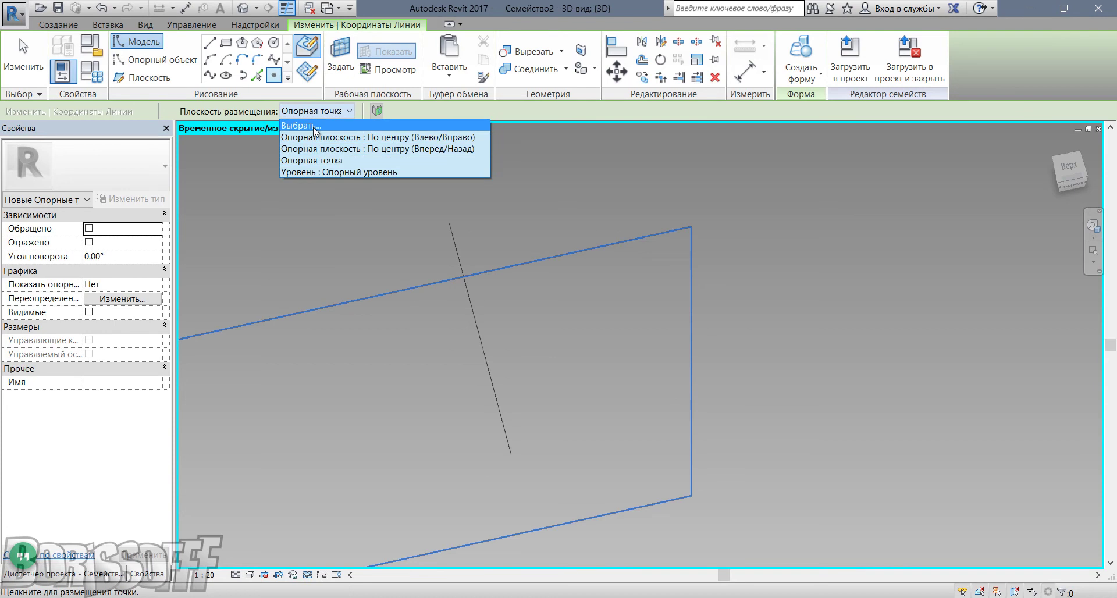
pyautogui.click(315, 172)
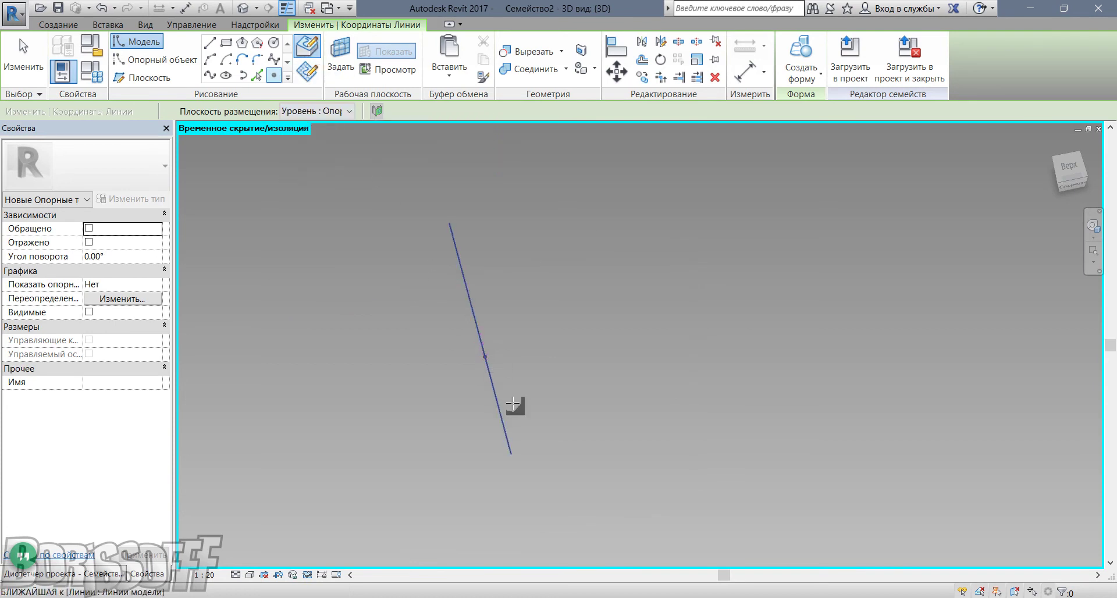
pyautogui.click(506, 434)
pyautogui.click(455, 245)
pyautogui.press('Escape')
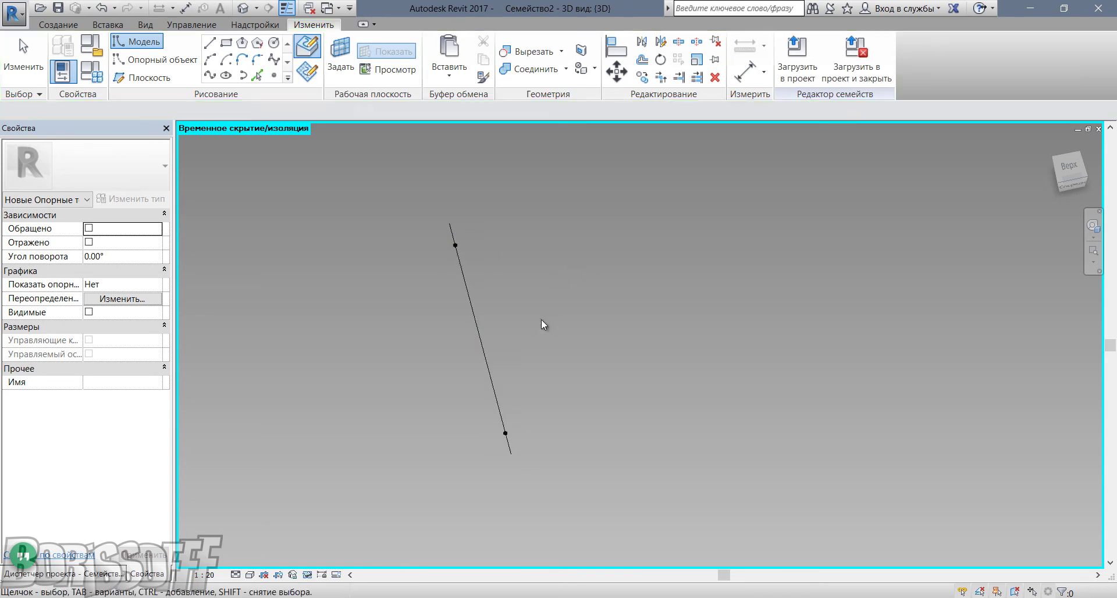
# - Place points at the line's lower and upper ends on the end points' planes, accepting the identical-points warnings
pyautogui.click(274, 75)
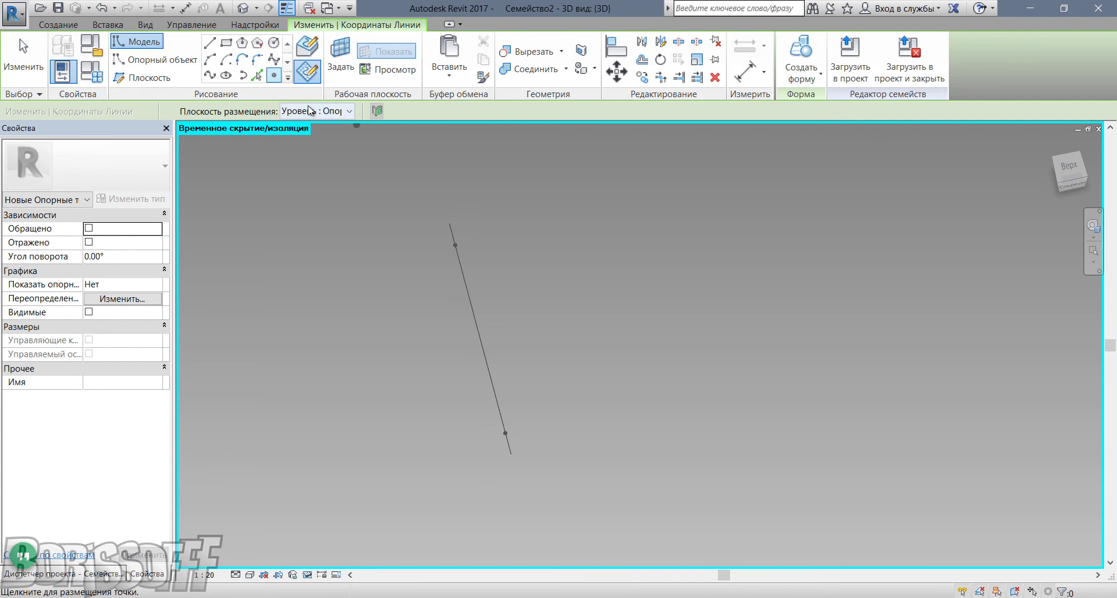
pyautogui.click(335, 111)
pyautogui.click(335, 132)
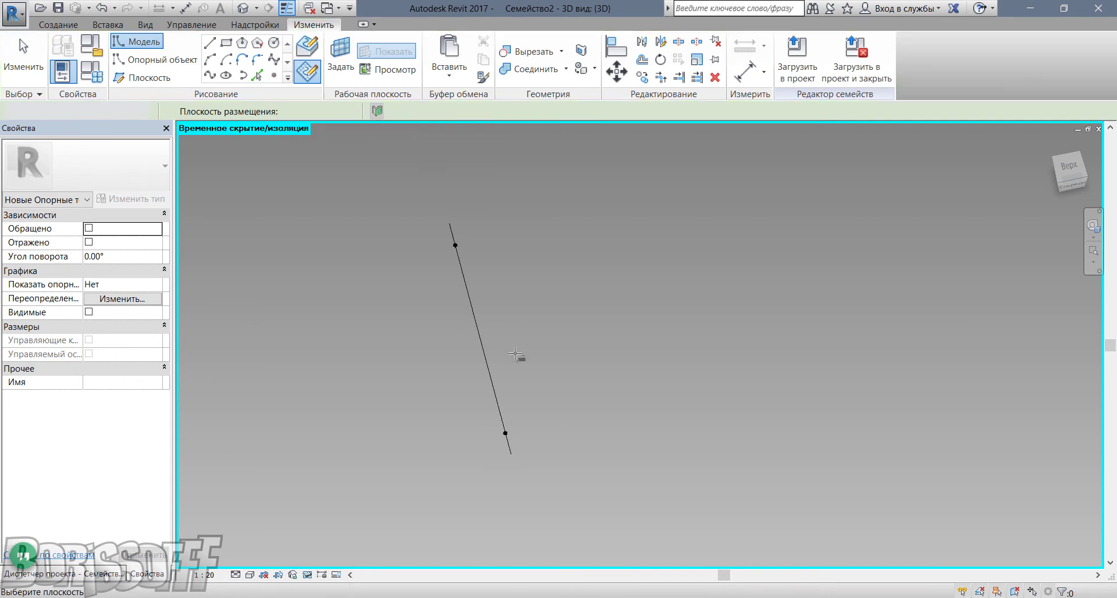
pyautogui.click(506, 434)
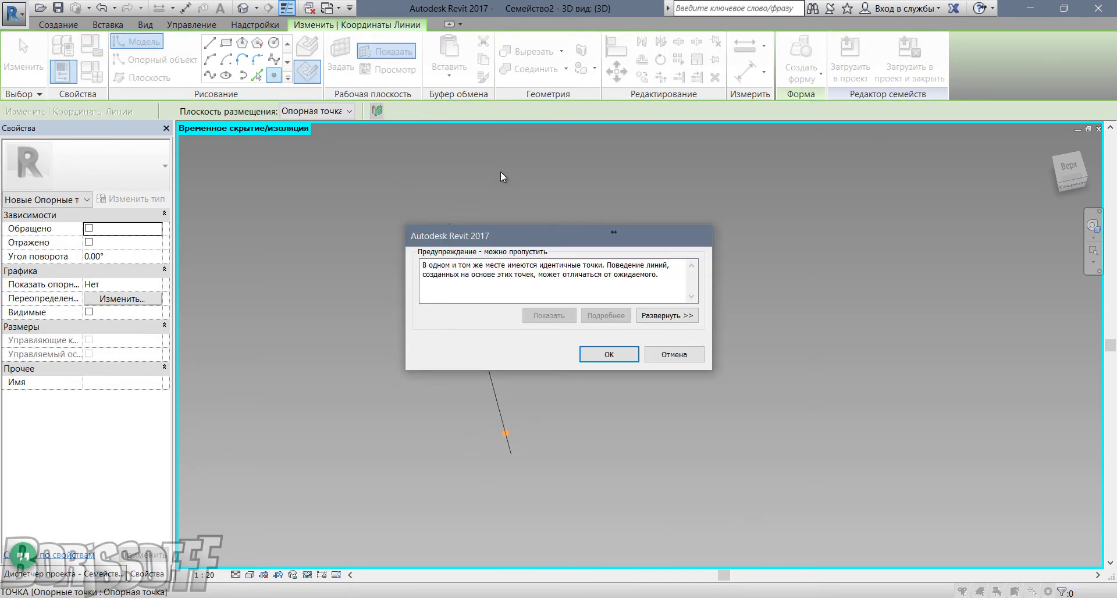
pyautogui.click(589, 361)
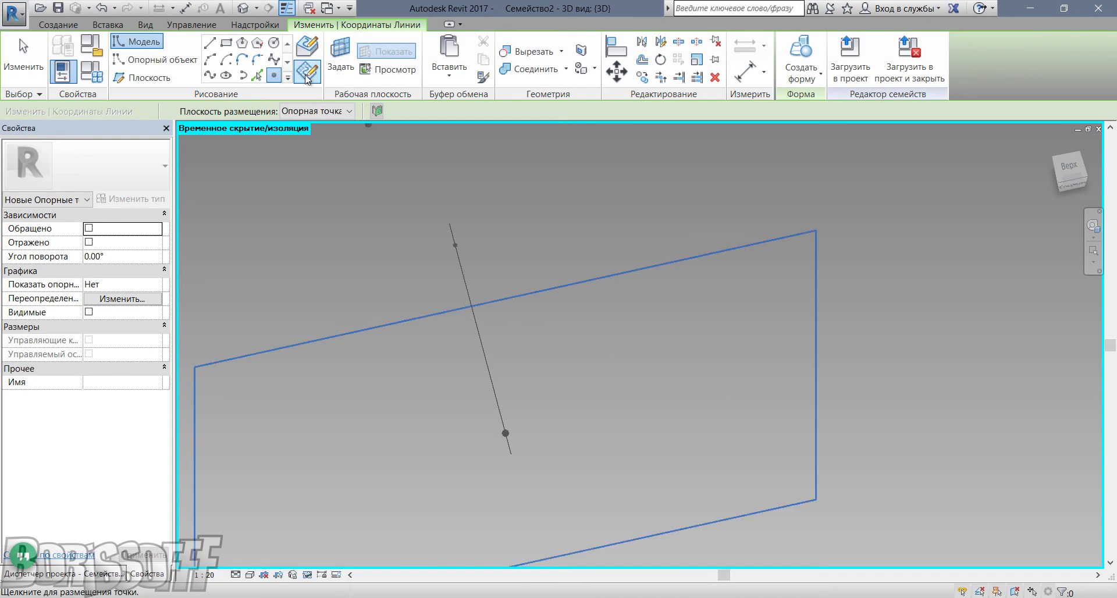
pyautogui.click(298, 112)
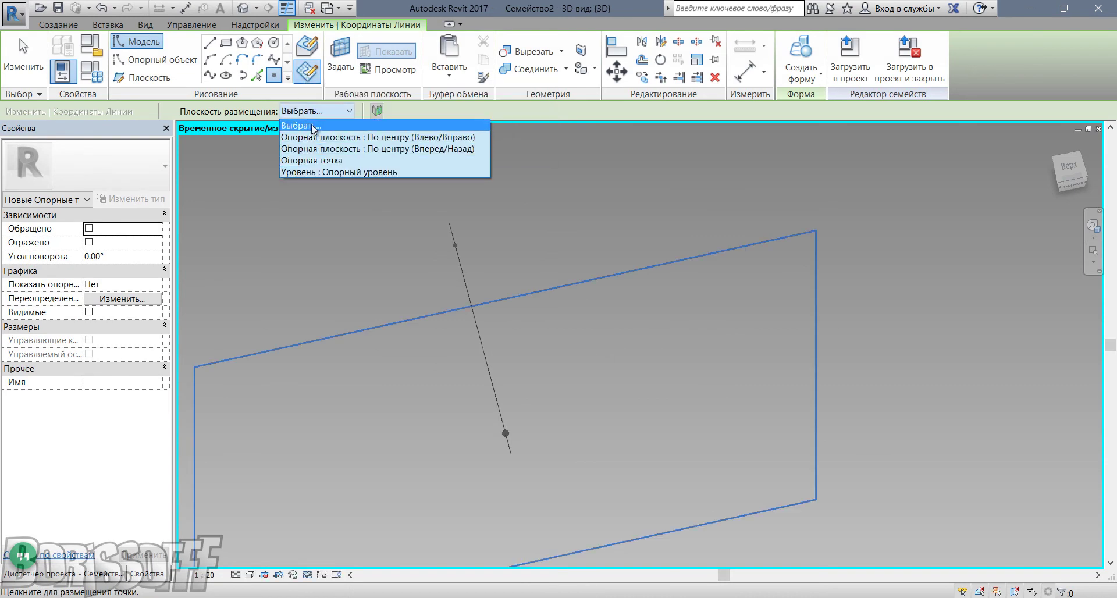
pyautogui.press('Escape')
pyautogui.press('Escape')
pyautogui.click(457, 249)
pyautogui.press('Return')
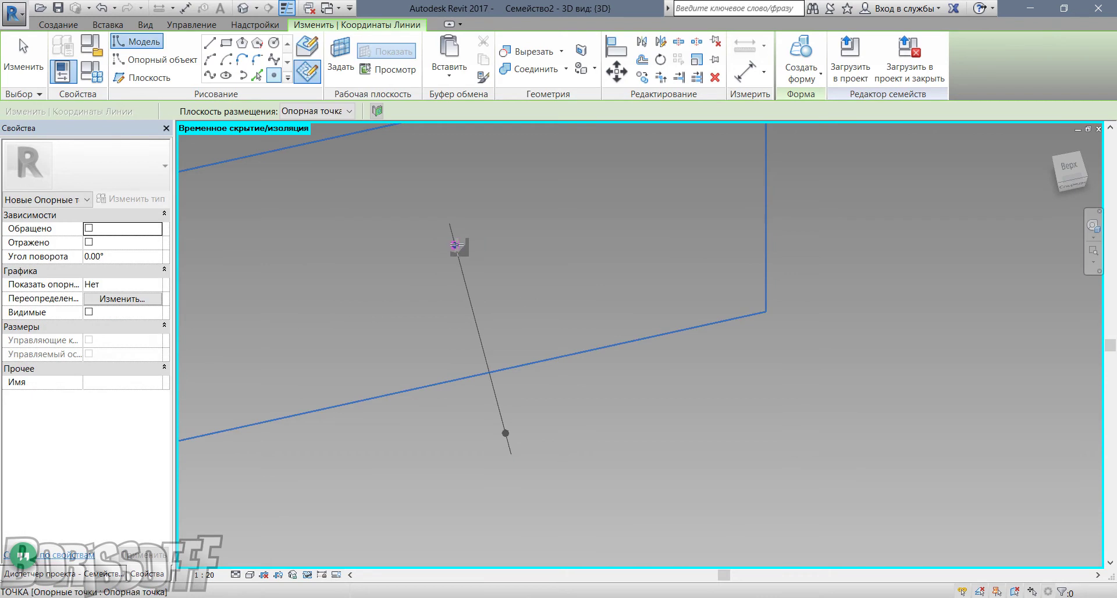
pyautogui.click(457, 244)
pyautogui.click(608, 355)
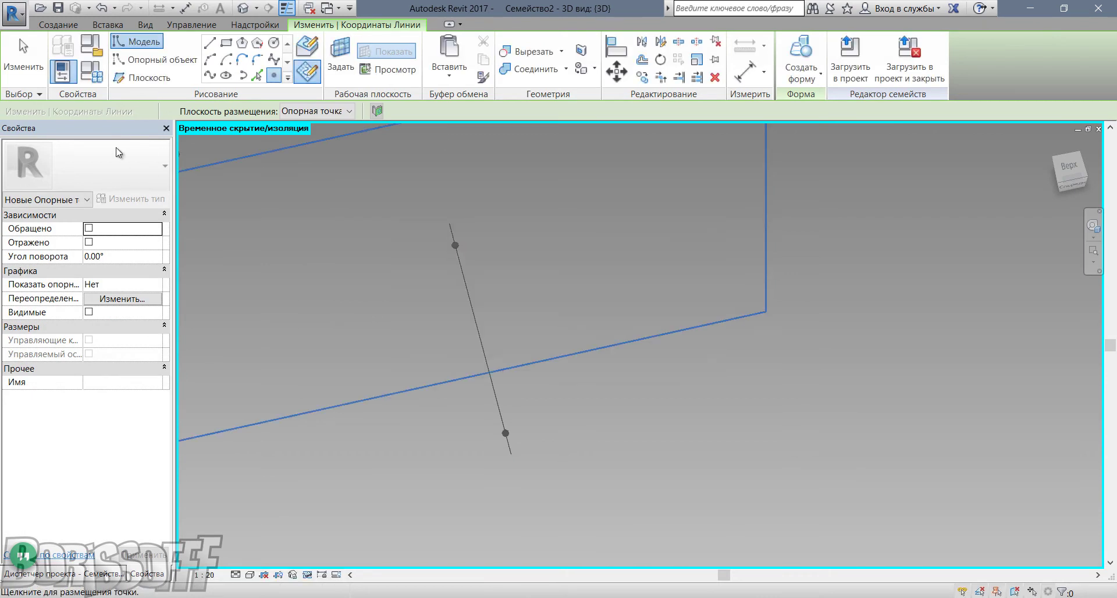
pyautogui.click(23, 55)
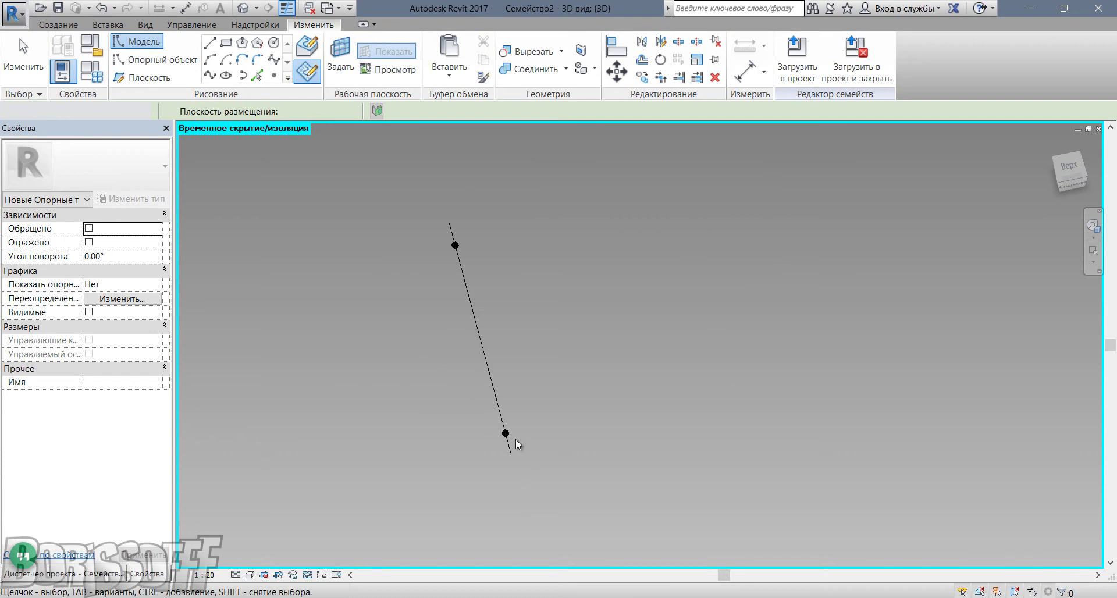
pyautogui.click(482, 442)
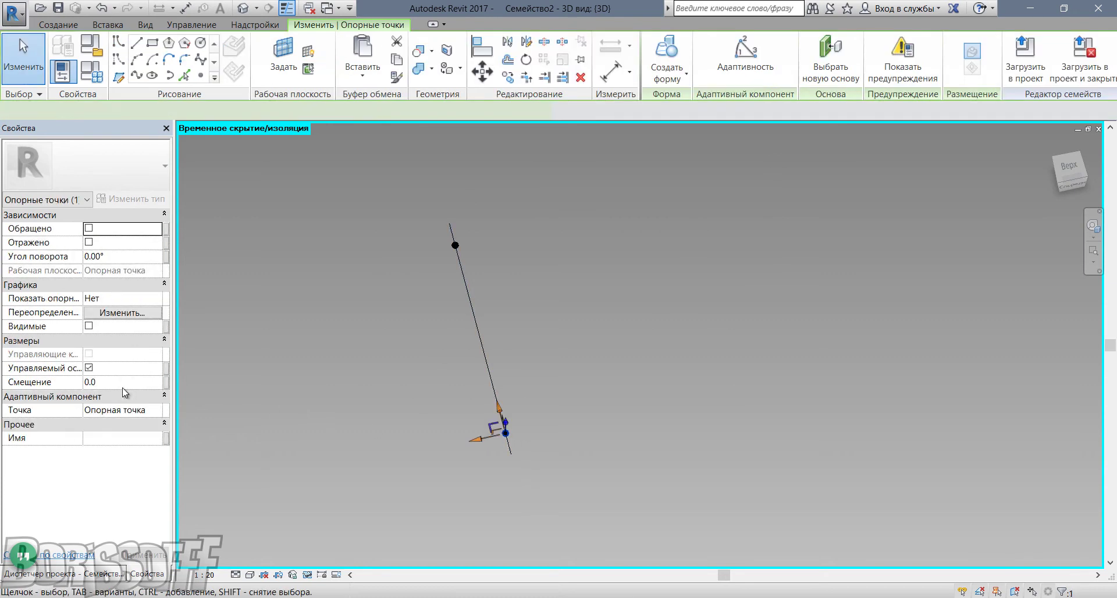
# - Link the lower end point's offset to parameter a and flip the nearby hosted point
pyautogui.click(146, 386)
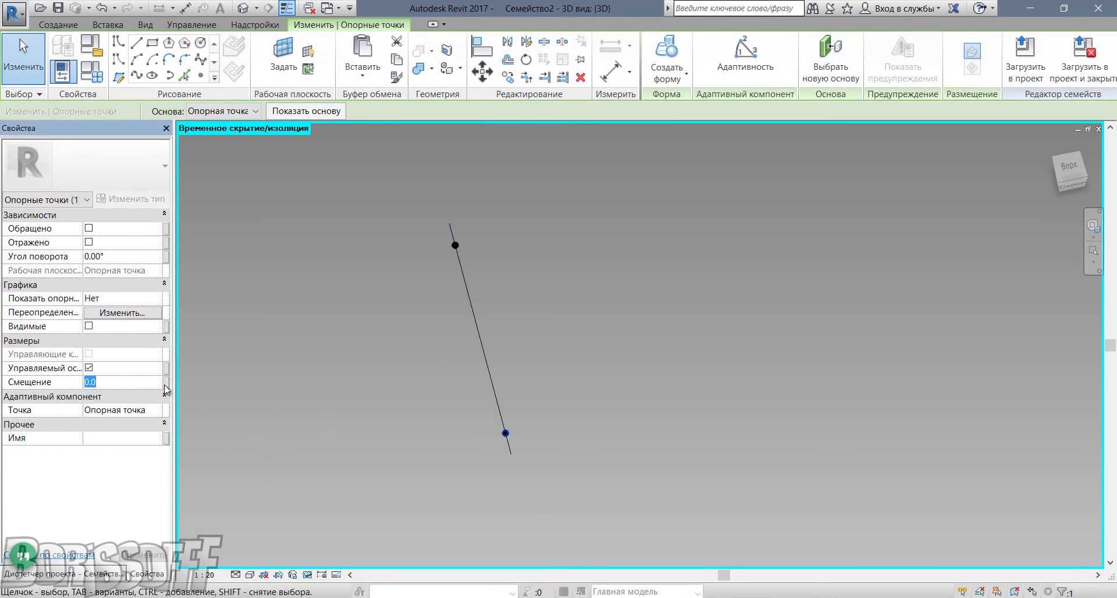
pyautogui.click(166, 383)
pyautogui.click(458, 263)
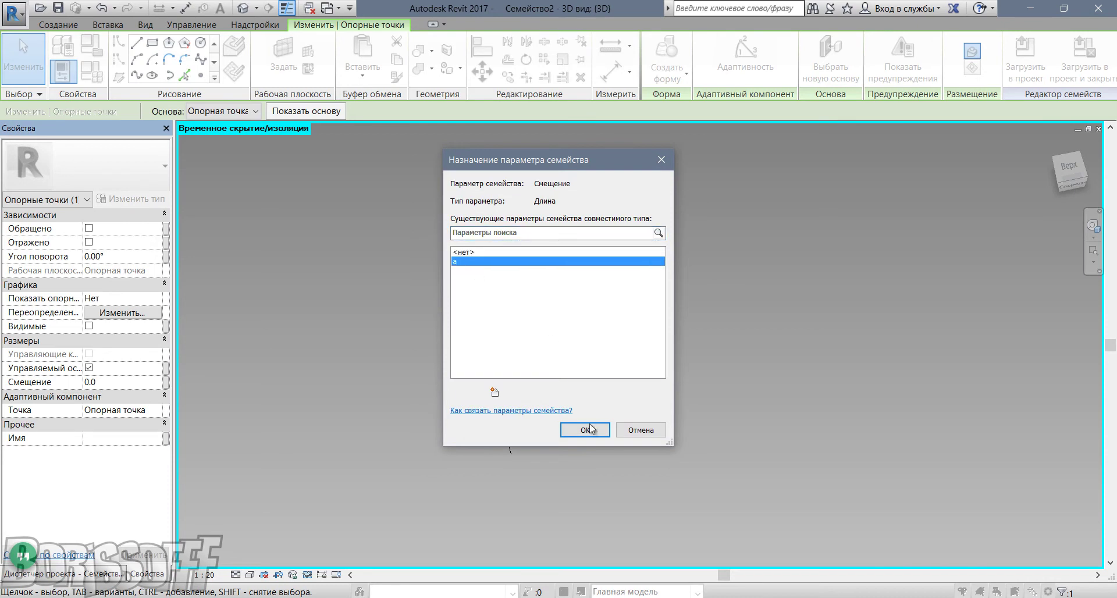
pyautogui.click(585, 430)
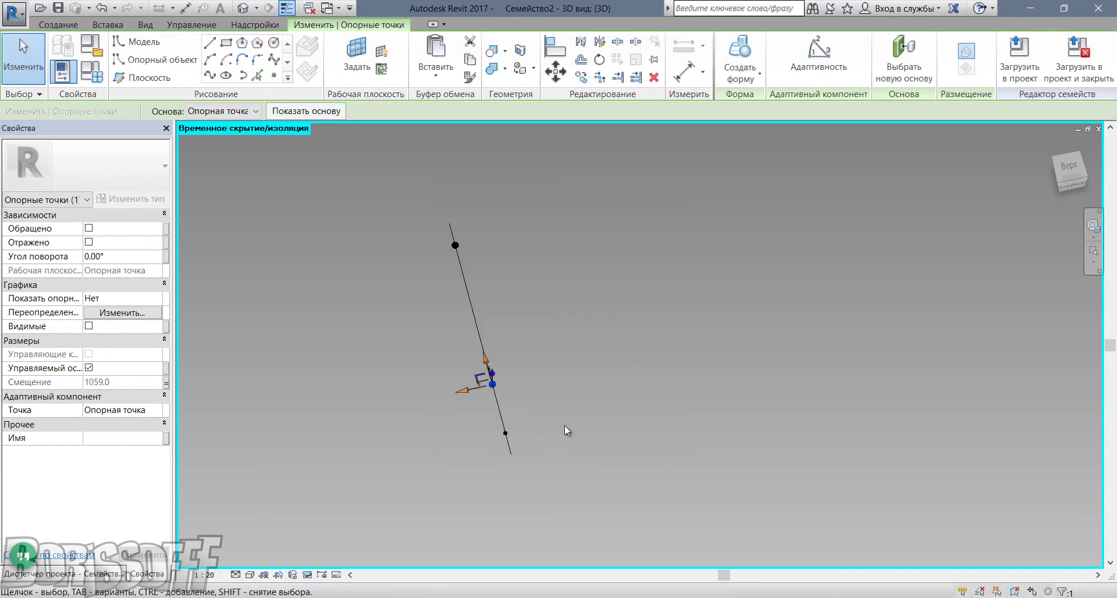
pyautogui.click(564, 425)
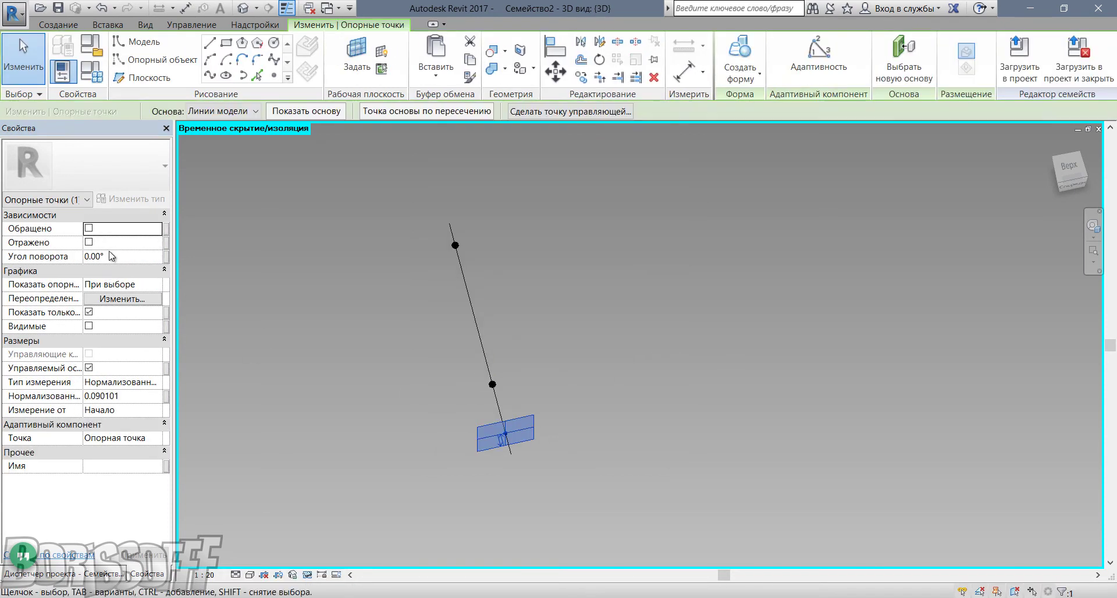
pyautogui.click(88, 228)
pyautogui.click(138, 398)
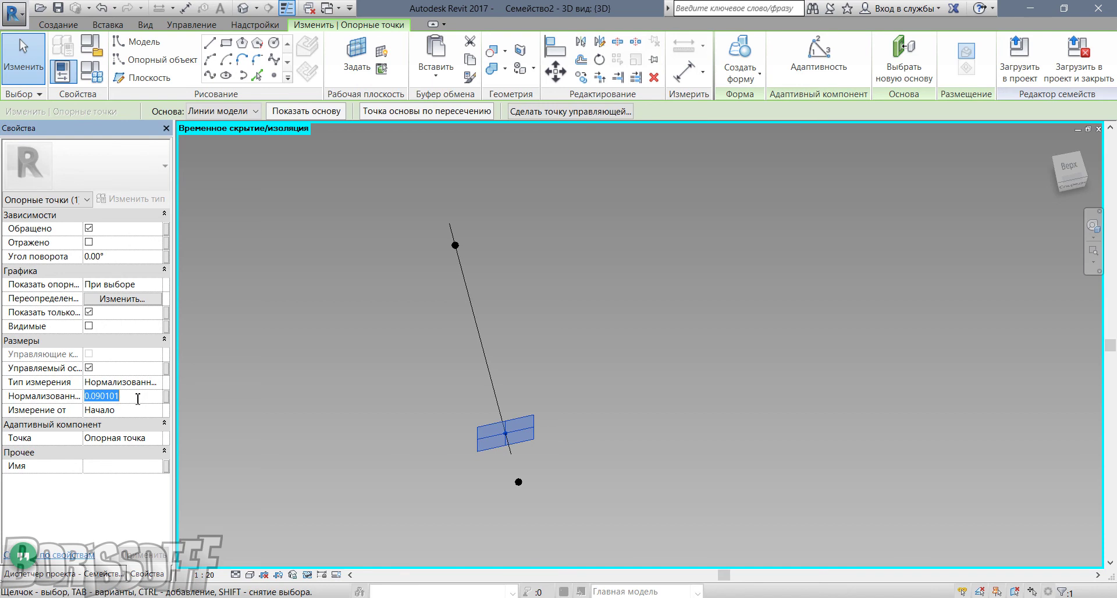
pyautogui.write('0.000000')
pyautogui.click(643, 337)
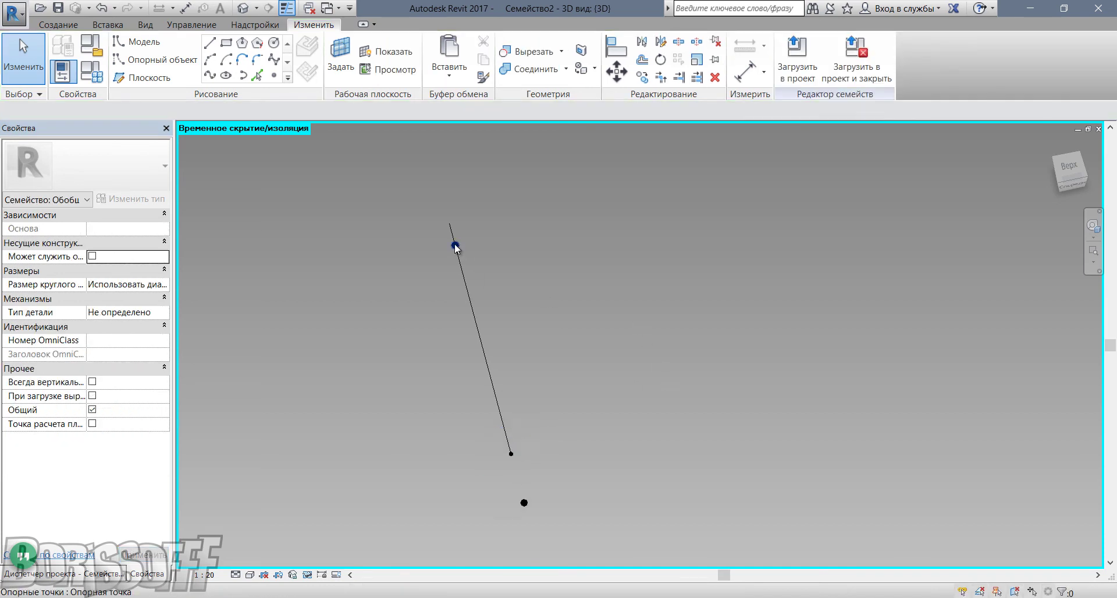
# - Link the upper end point's offset to parameter a and set the hosted point's normalized position to 1
pyautogui.click(456, 247)
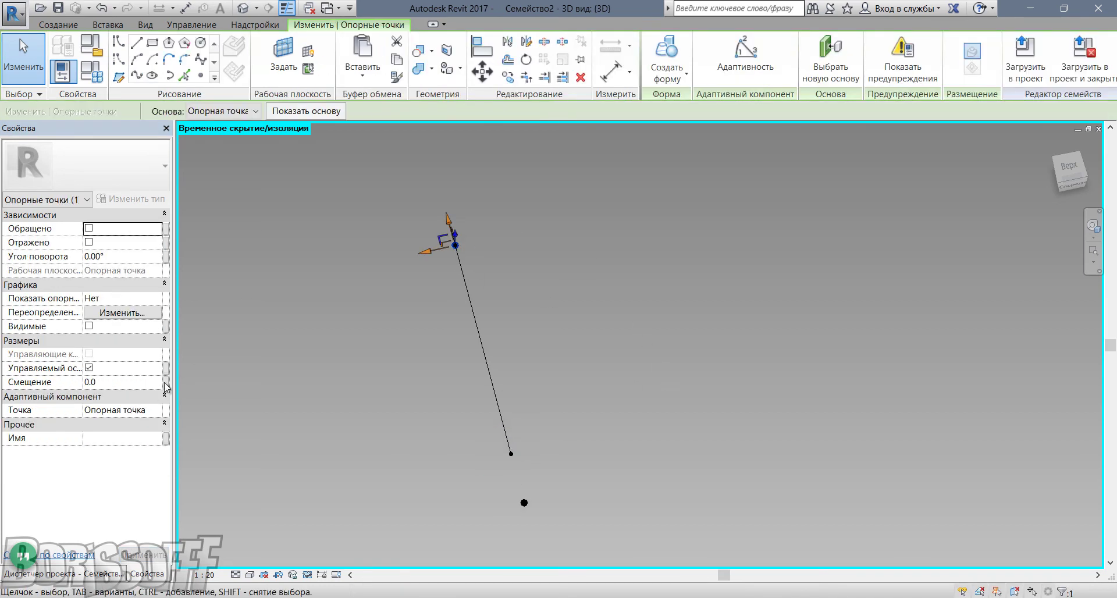
pyautogui.click(165, 382)
pyautogui.click(456, 263)
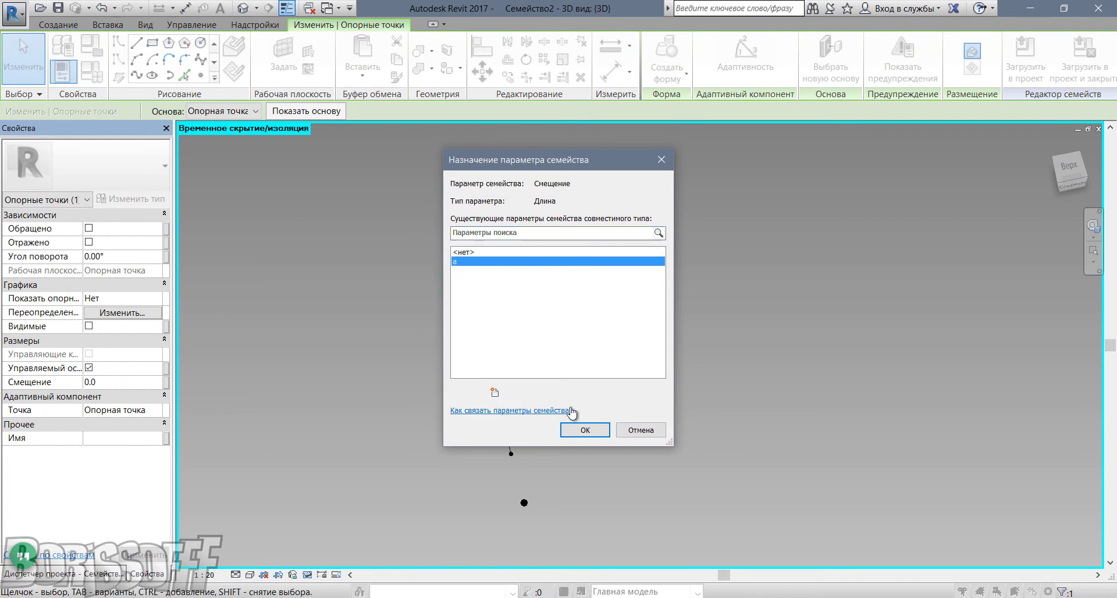
pyautogui.click(585, 430)
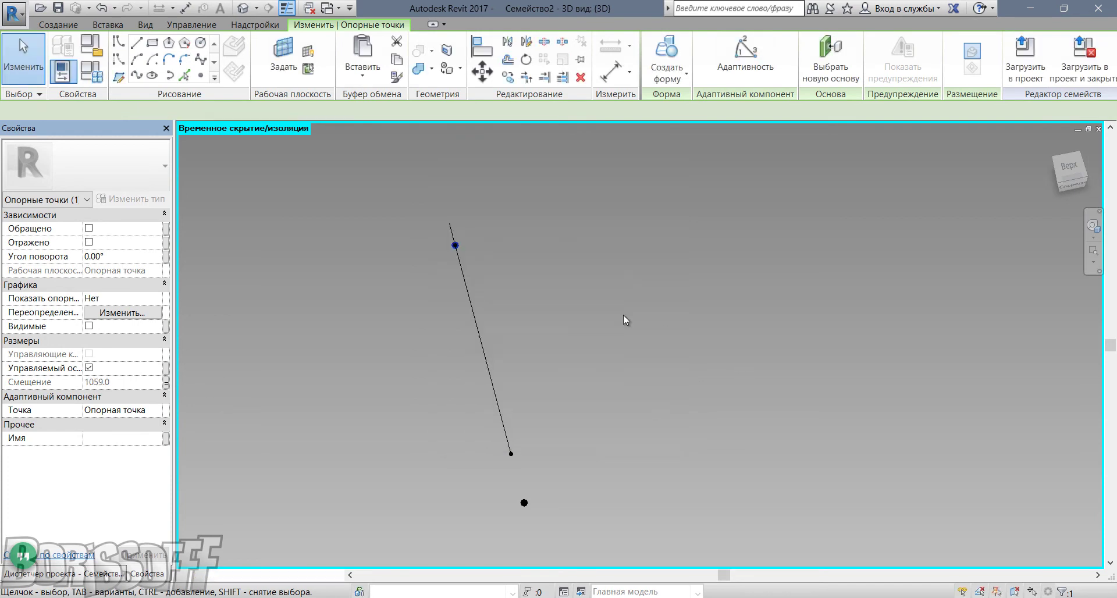
pyautogui.click(456, 246)
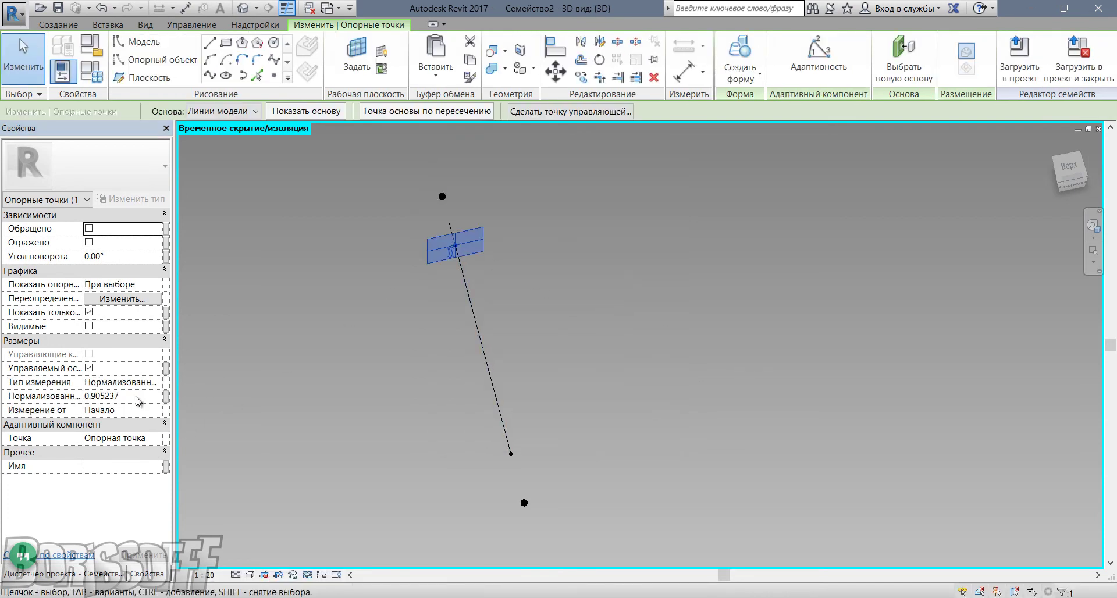
pyautogui.click(137, 396)
pyautogui.write('1')
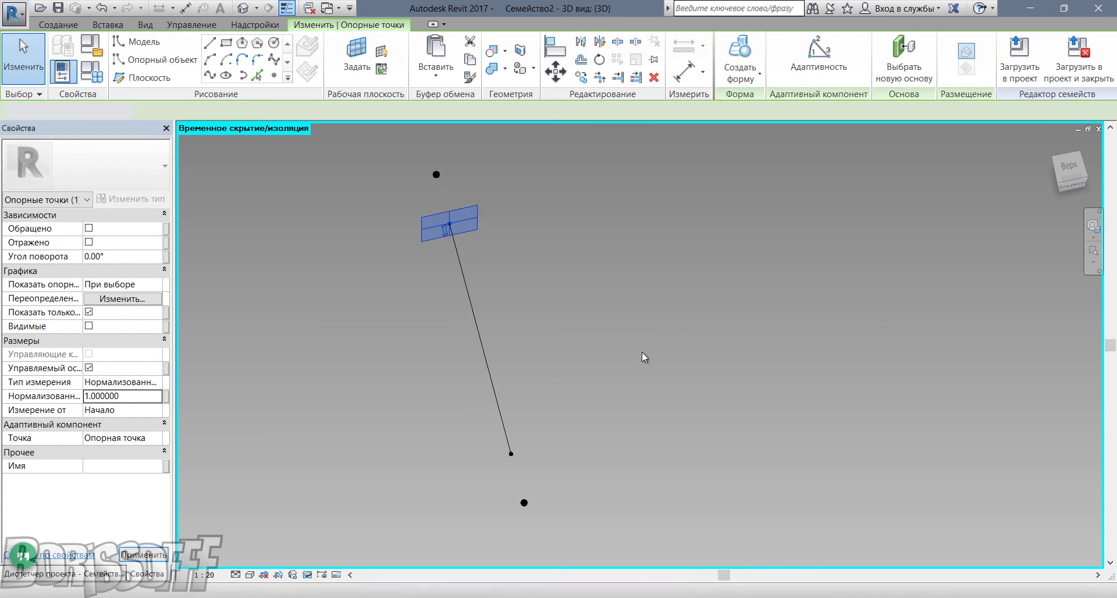
pyautogui.click(640, 351)
# - Reveal all hidden elements and set up reference lines with 3D snapping on the reference level
pyautogui.click(307, 575)
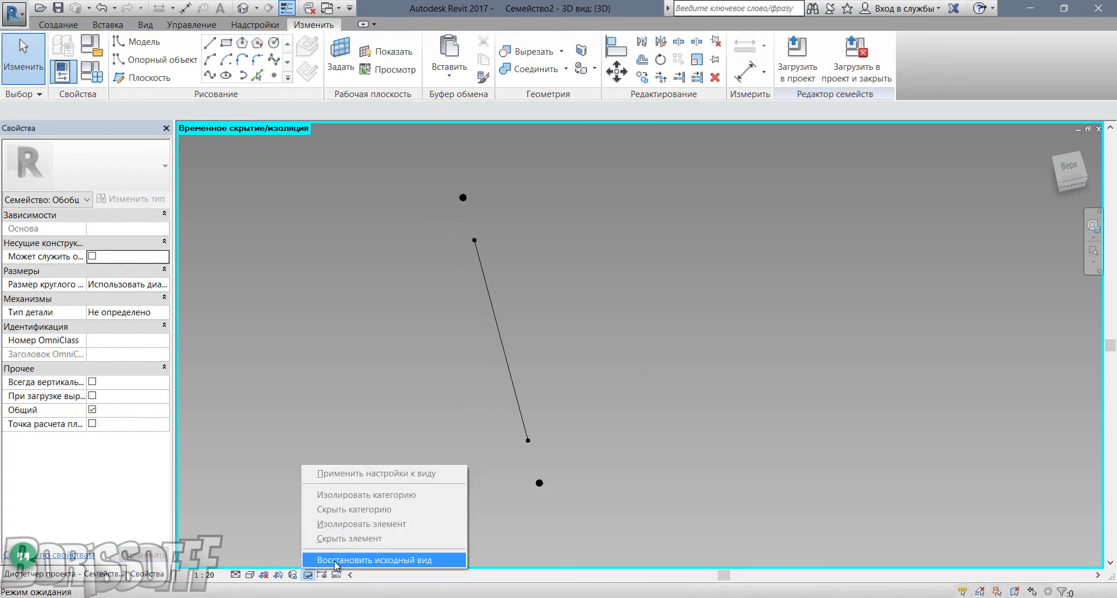
pyautogui.click(342, 560)
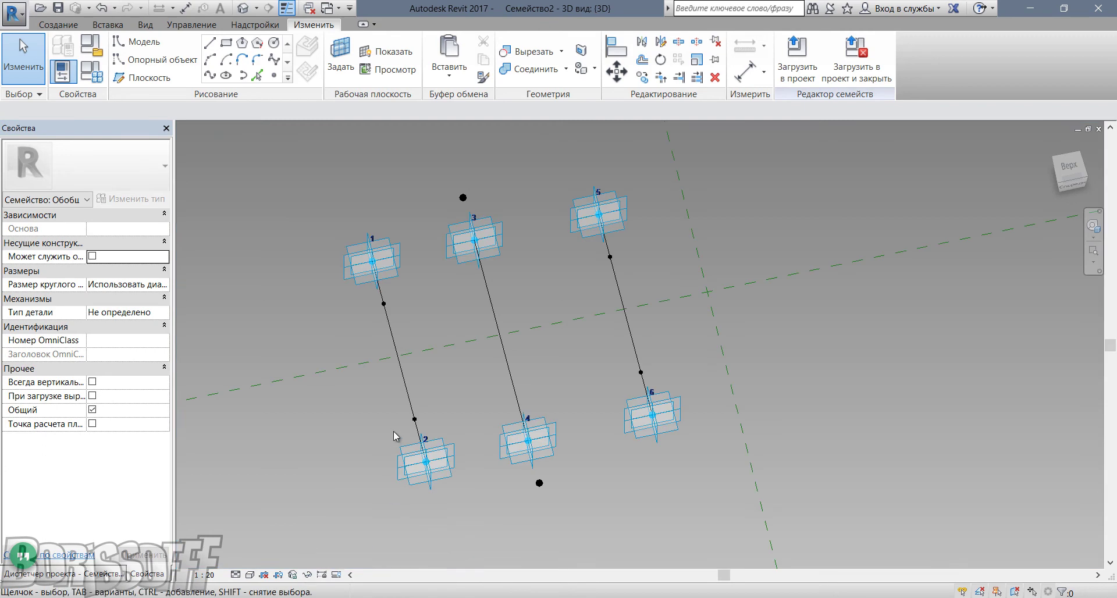
pyautogui.scroll(-2, 428, 381)
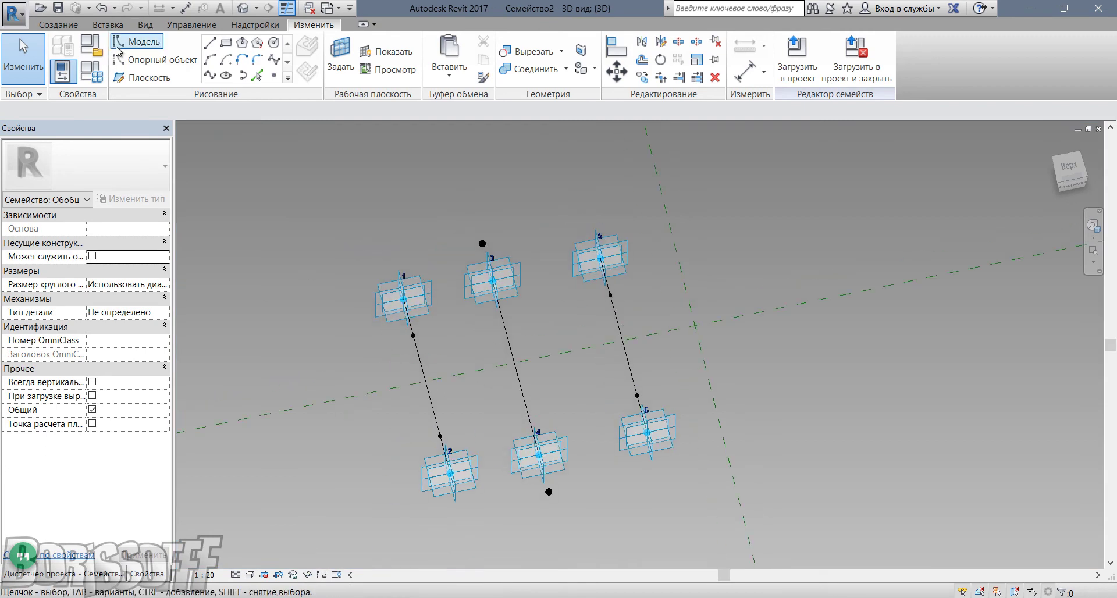
pyautogui.click(127, 64)
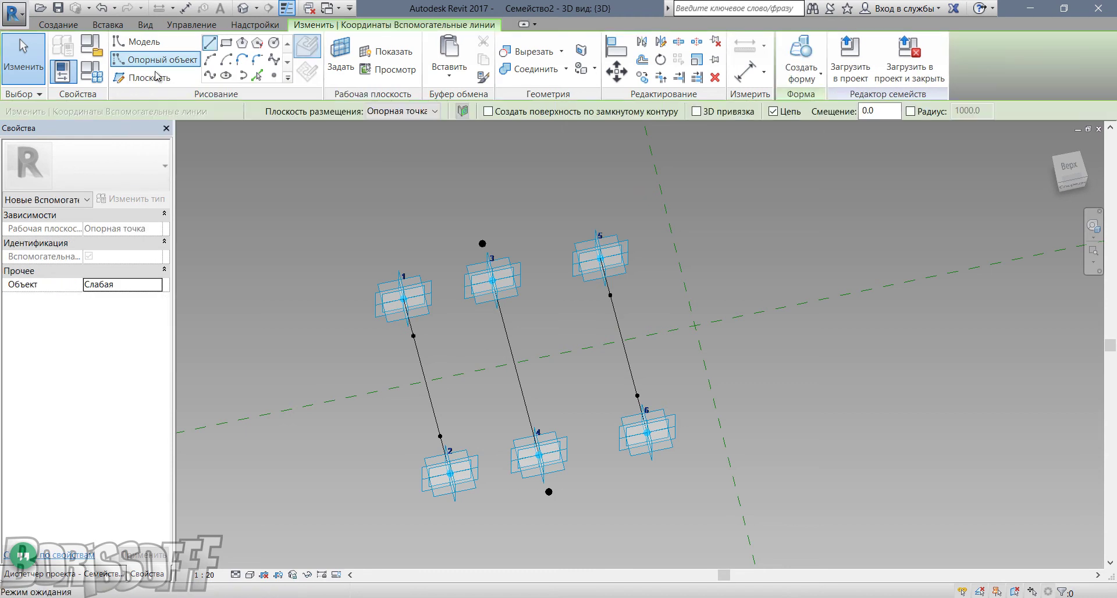
pyautogui.click(696, 111)
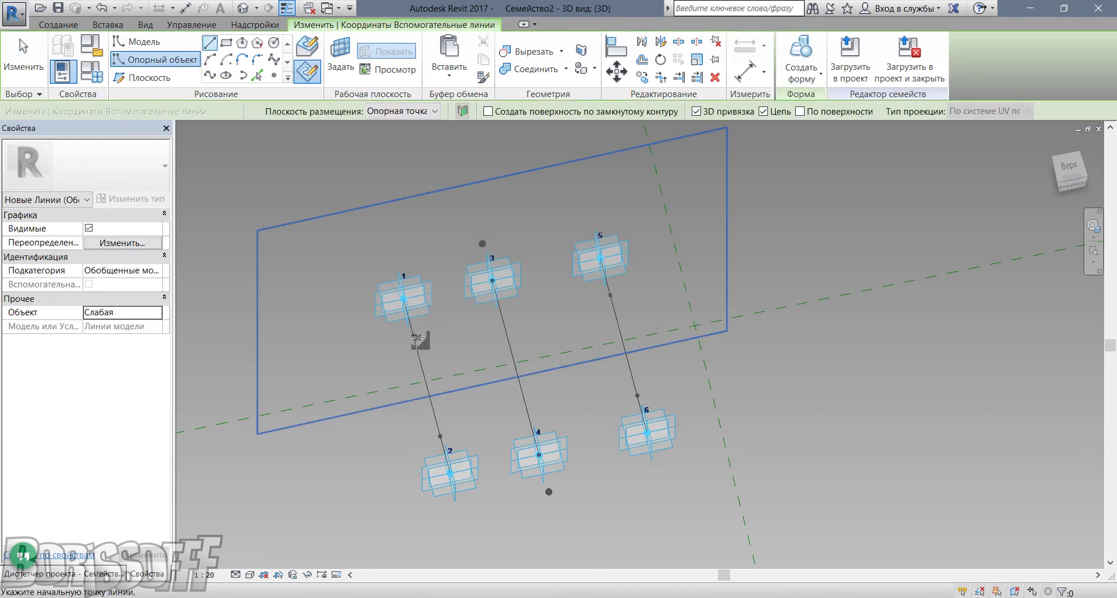
pyautogui.click(312, 56)
pyautogui.click(384, 111)
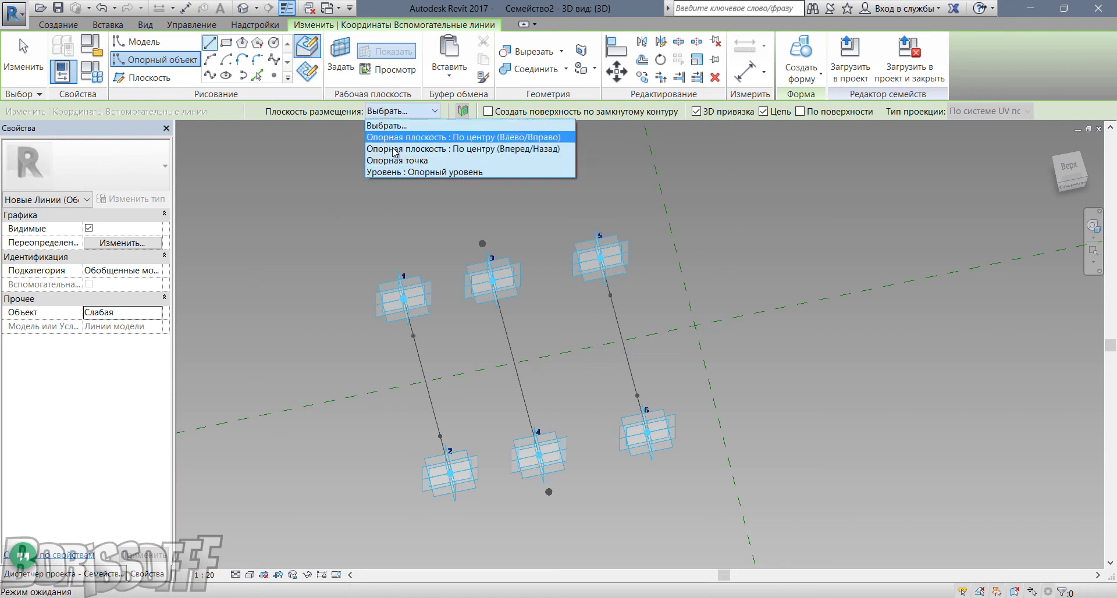
pyautogui.click(378, 166)
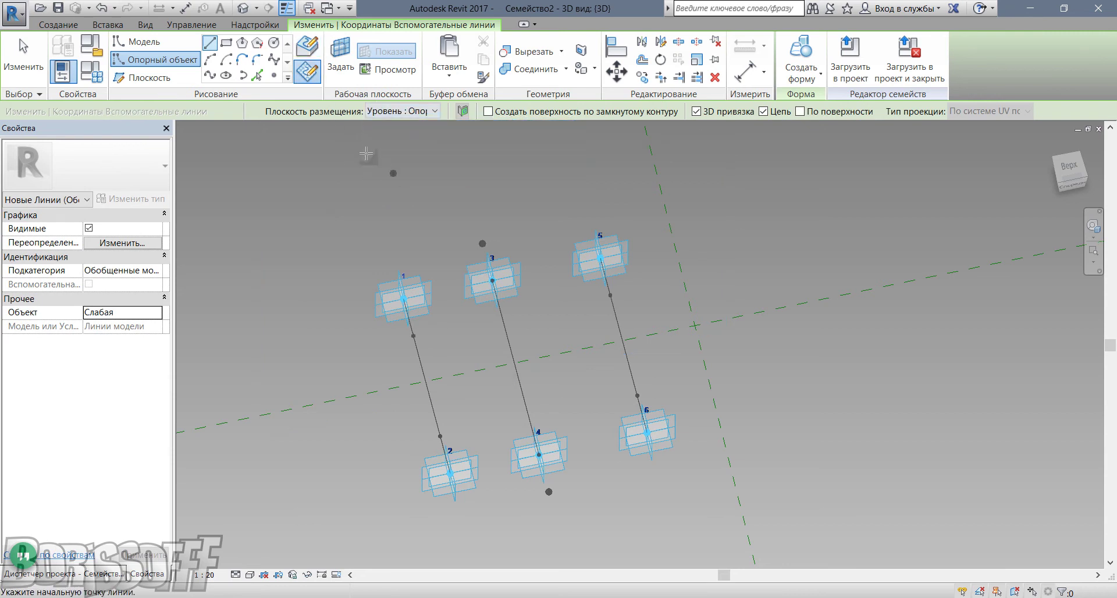
# - Draw a six-sided reference-line loop through the points on lines 1-2 and 5-6, closing it at the start
pyautogui.click(303, 48)
pyautogui.click(413, 336)
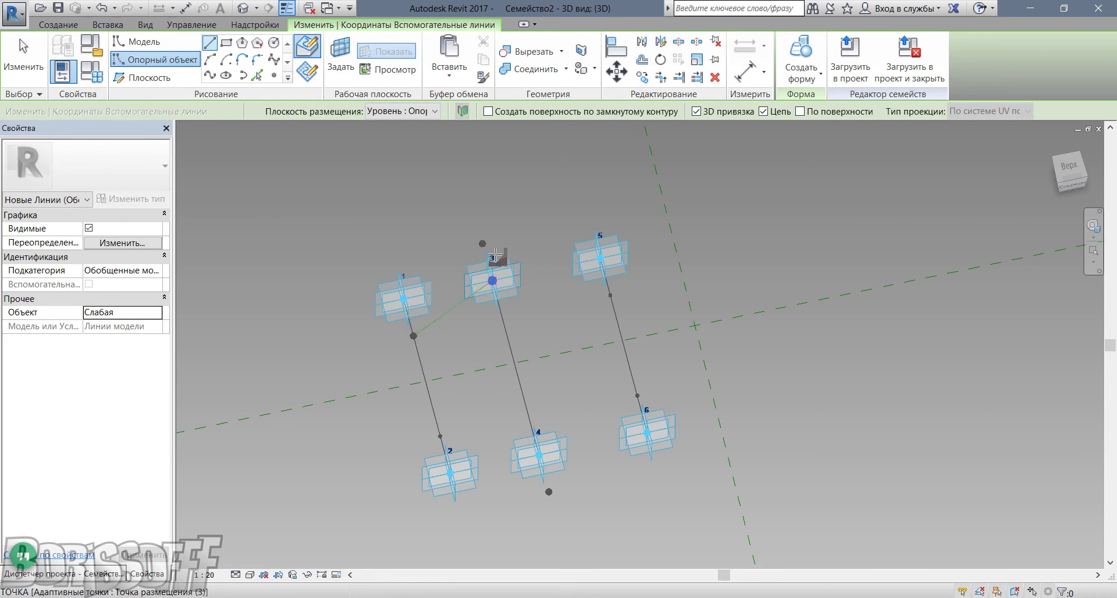
pyautogui.click(483, 244)
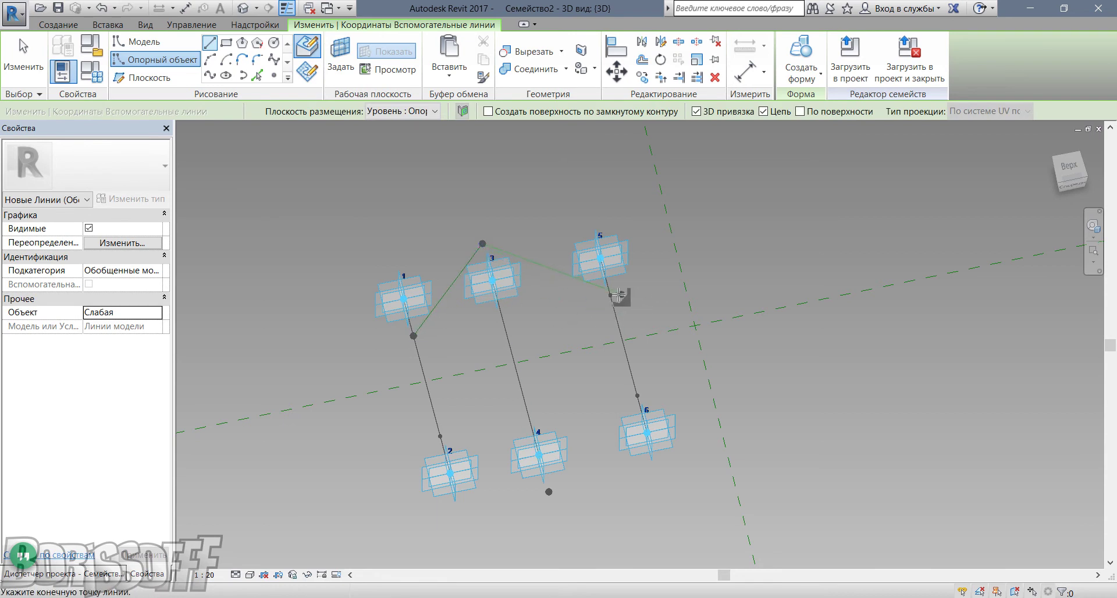
pyautogui.click(628, 314)
pyautogui.click(638, 395)
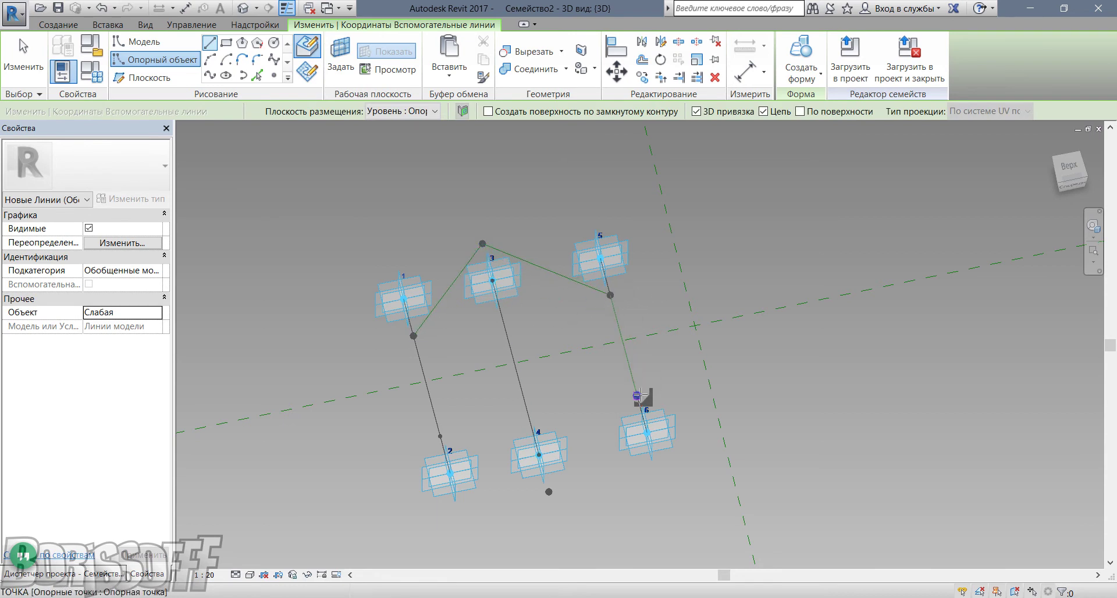
pyautogui.click(548, 492)
pyautogui.click(440, 437)
pyautogui.click(414, 337)
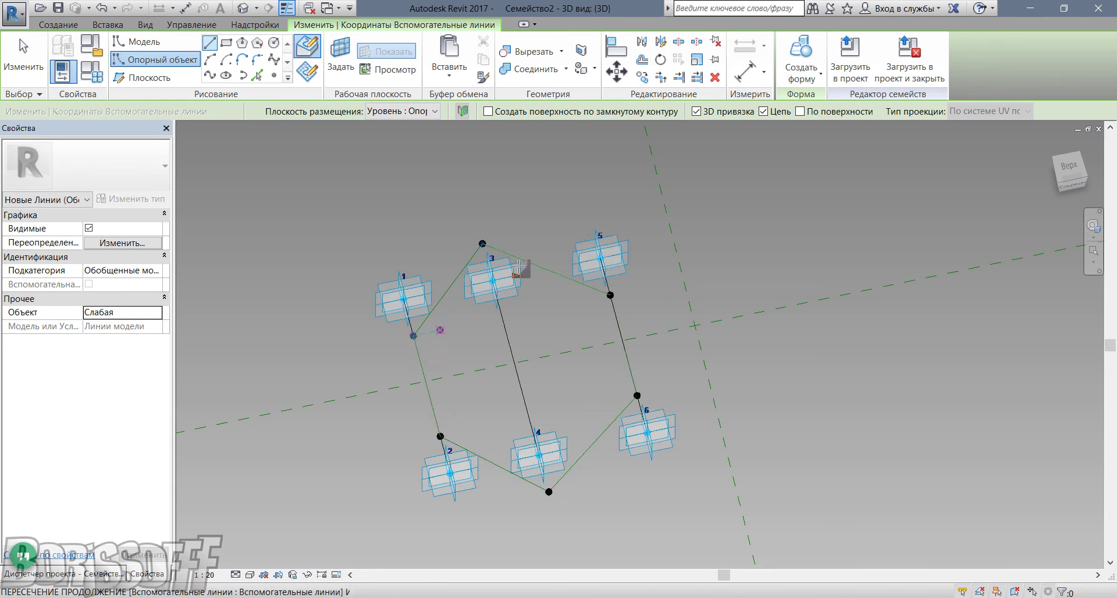
pyautogui.click(23, 58)
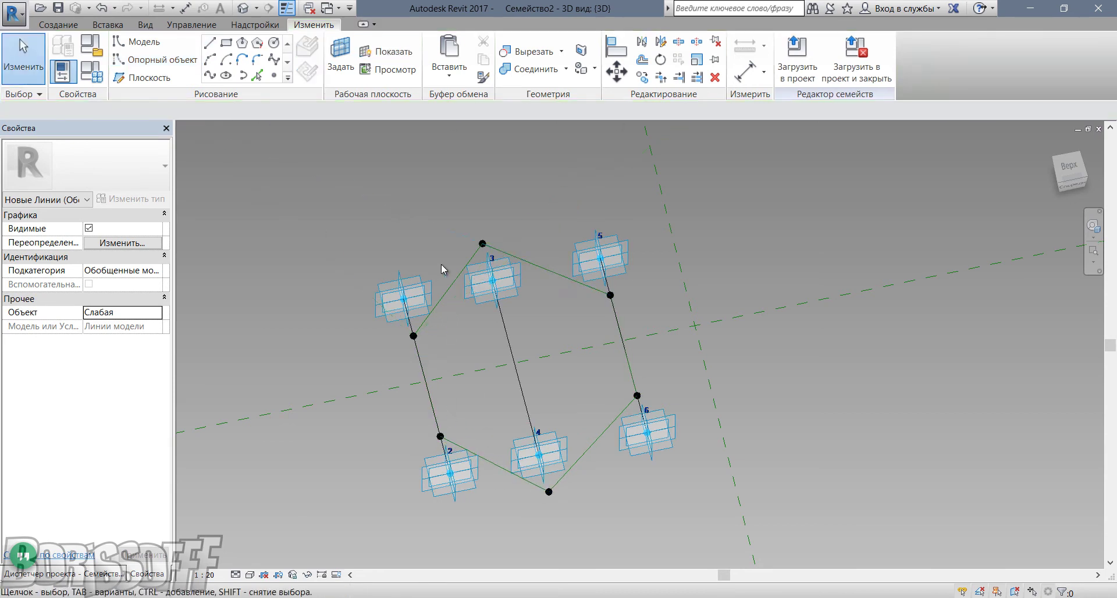
# - Tab-select the hexagonal line loop and extrude it into a solid hexagonal prism 3000 high
pyautogui.moveTo(572, 364)
pyautogui.keyDown('shift'); pyautogui.mouseDown(button='middle')
pyautogui.moveTo(606, 314)
pyautogui.moveTo(589, 287)
pyautogui.moveTo(570, 389)
pyautogui.moveTo(554, 307)
pyautogui.mouseUp(button='middle'); pyautogui.keyUp('shift')
pyautogui.press('Tab')
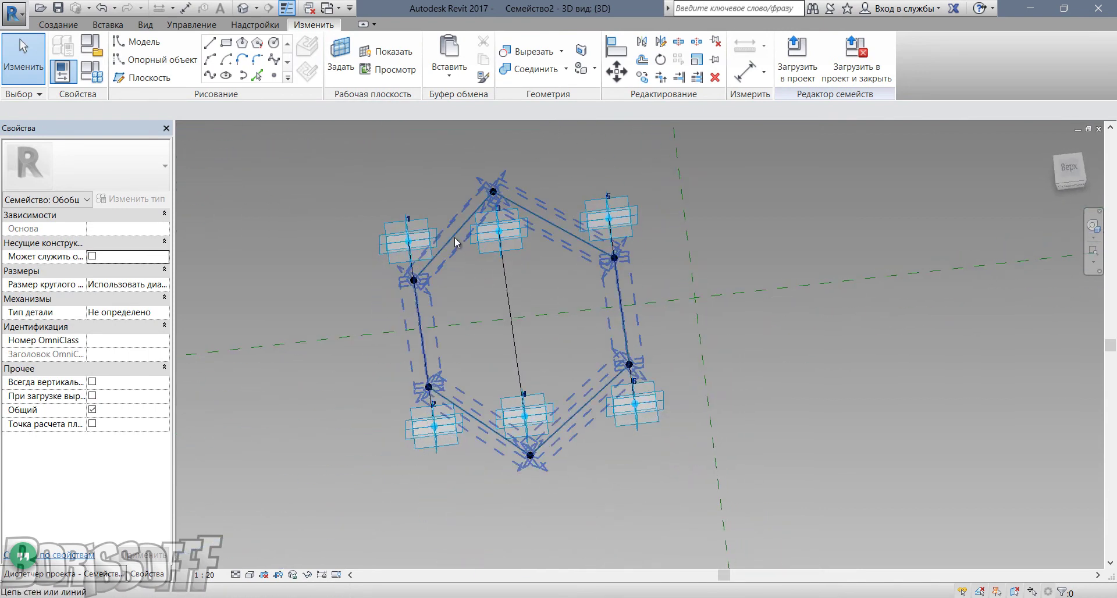
pyautogui.click(455, 237)
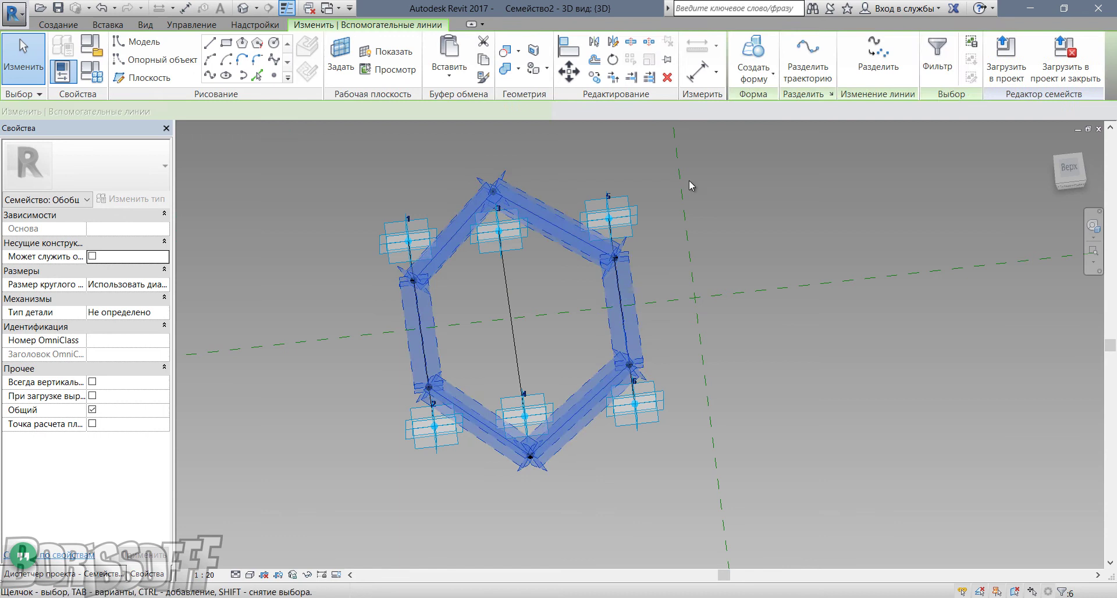
pyautogui.click(762, 50)
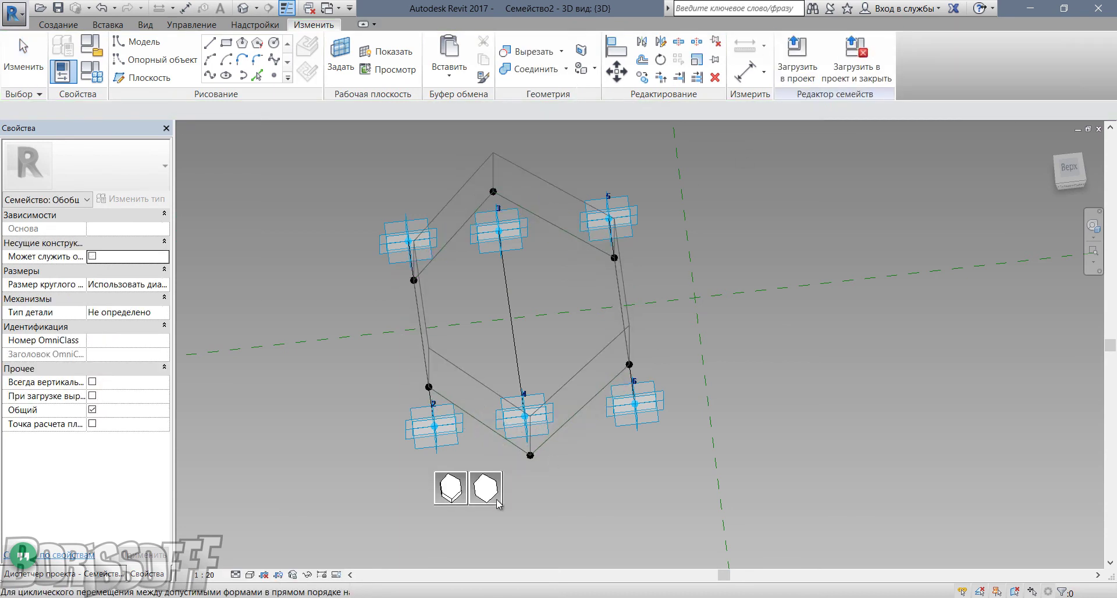
pyautogui.click(451, 487)
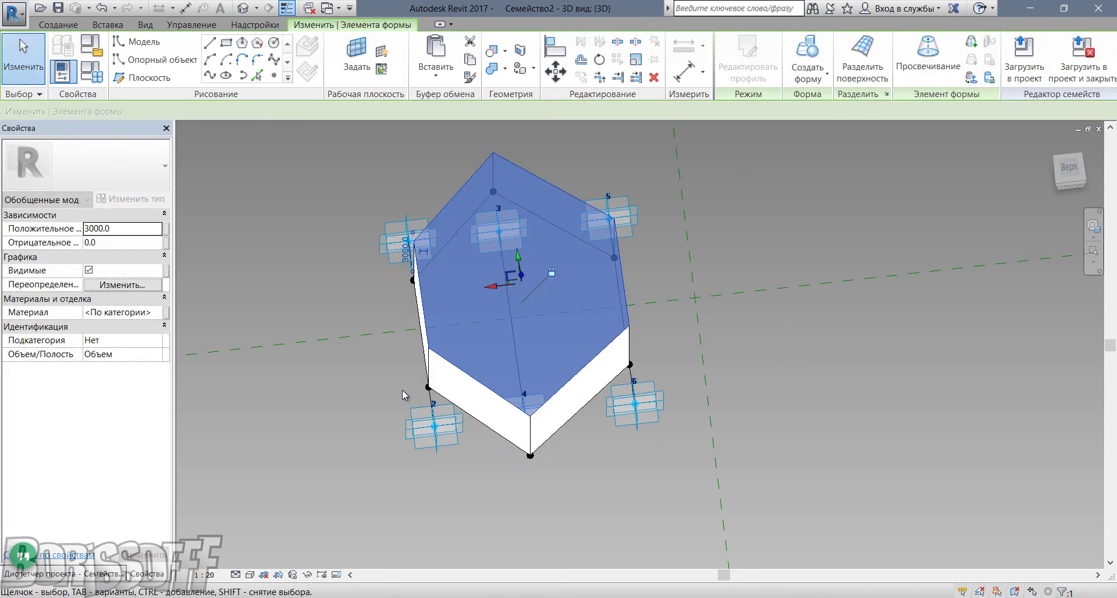
pyautogui.moveTo(409, 397)
pyautogui.keyDown('shift'); pyautogui.mouseDown(button='middle')
pyautogui.moveTo(502, 261)
pyautogui.moveTo(567, 245)
pyautogui.mouseUp(button='middle'); pyautogui.keyUp('shift')
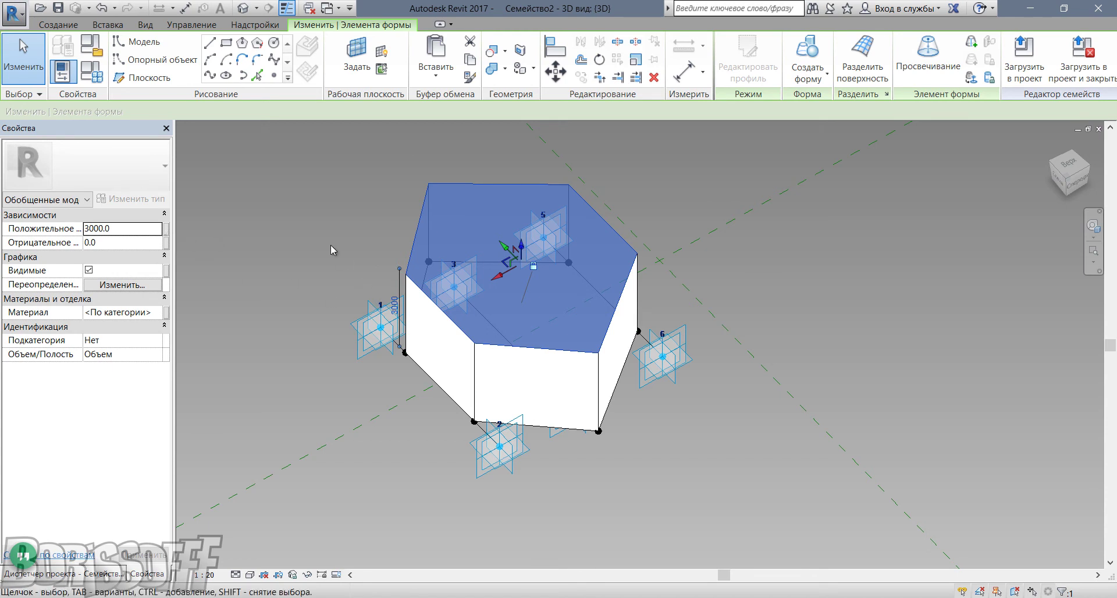
# - Associate the prism's 3000 positive offset with a new family parameter named b
pyautogui.click(343, 258)
pyautogui.click(402, 288)
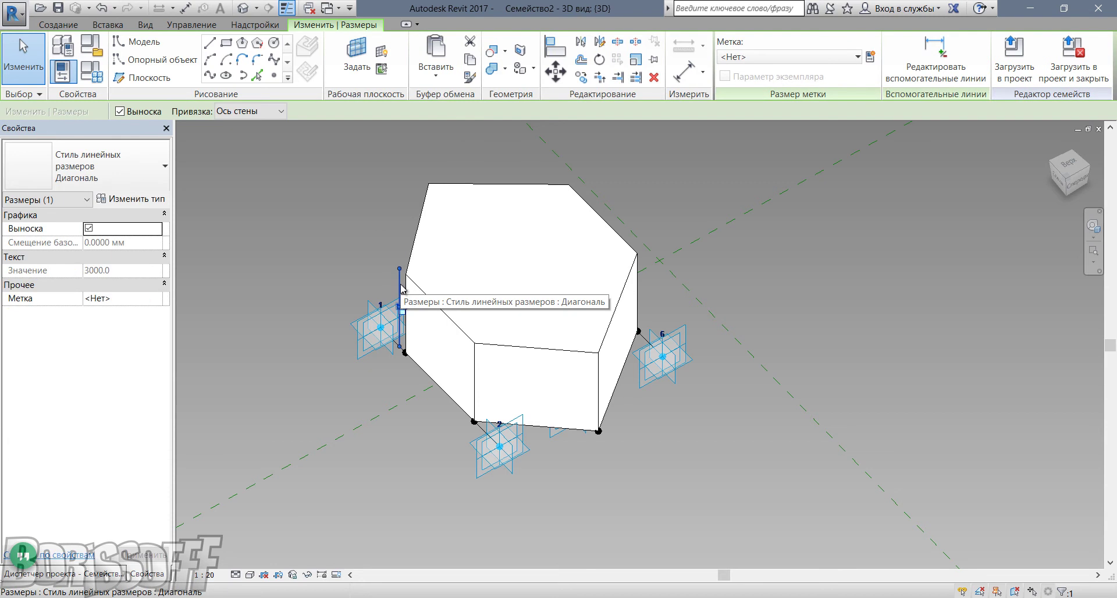
pyautogui.click(303, 291)
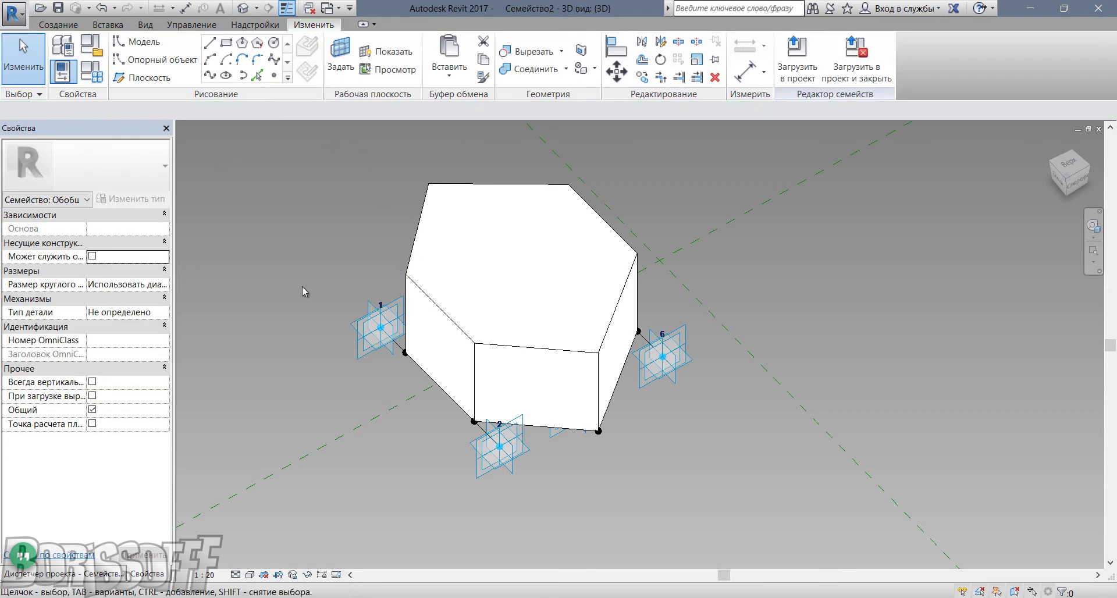
pyautogui.click(418, 291)
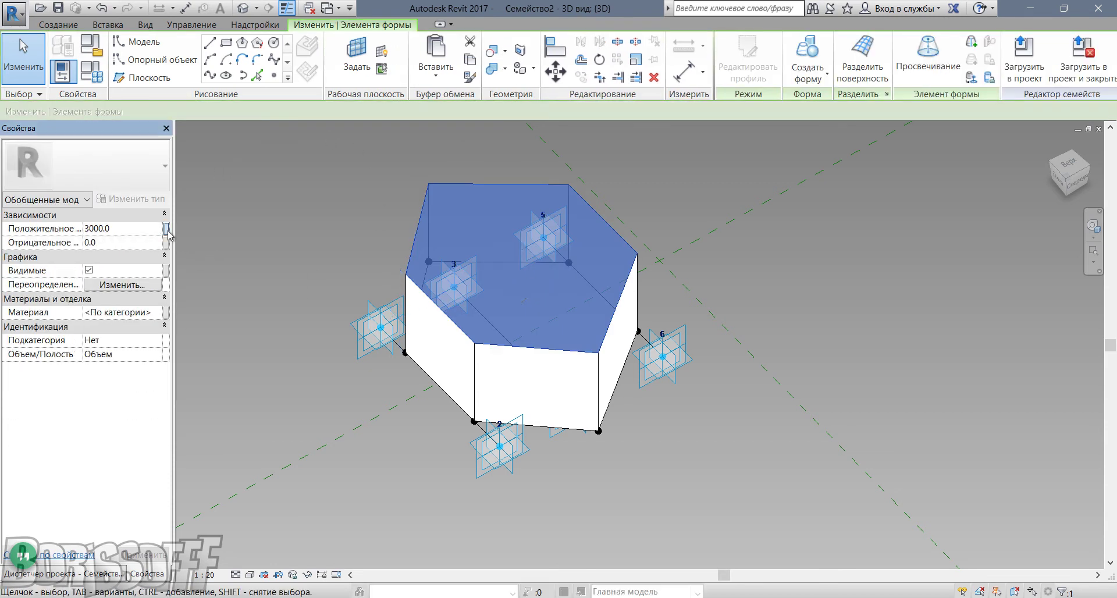
pyautogui.click(168, 230)
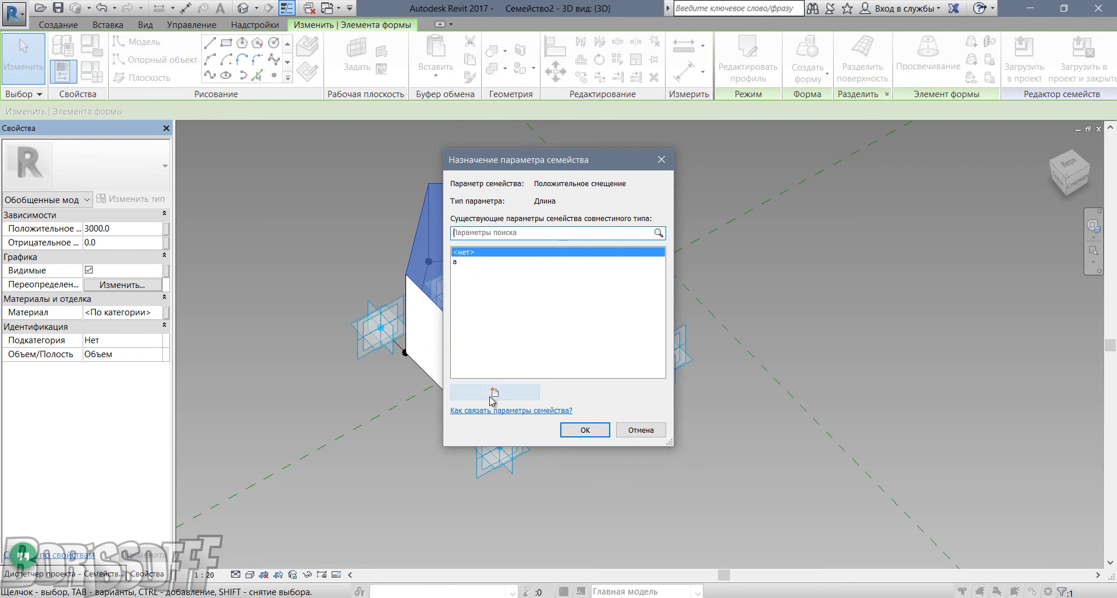
pyautogui.click(494, 392)
pyautogui.write('b')
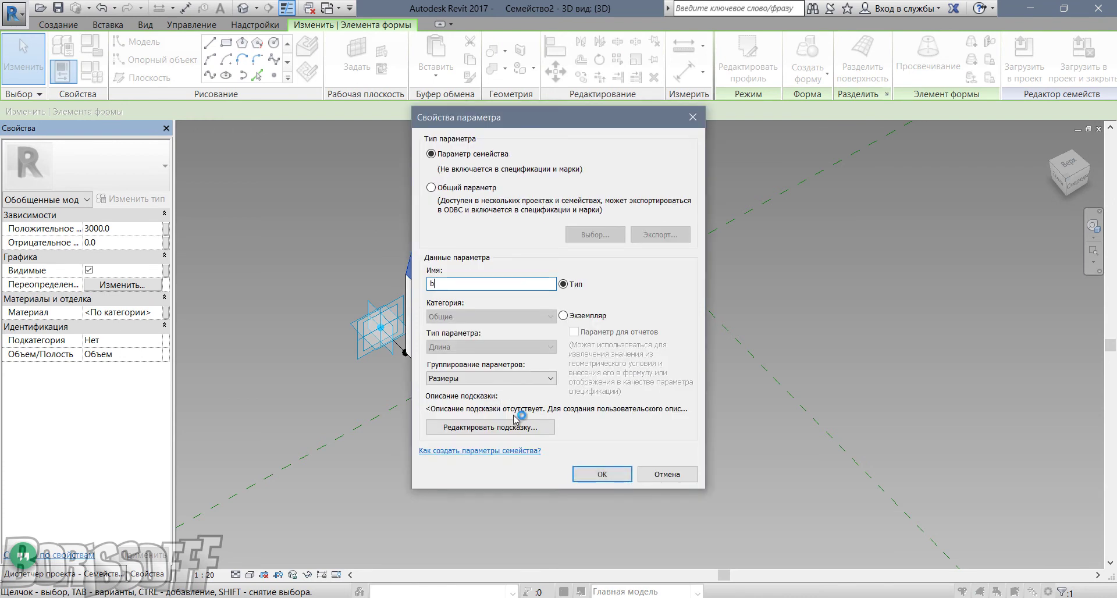
pyautogui.click(615, 476)
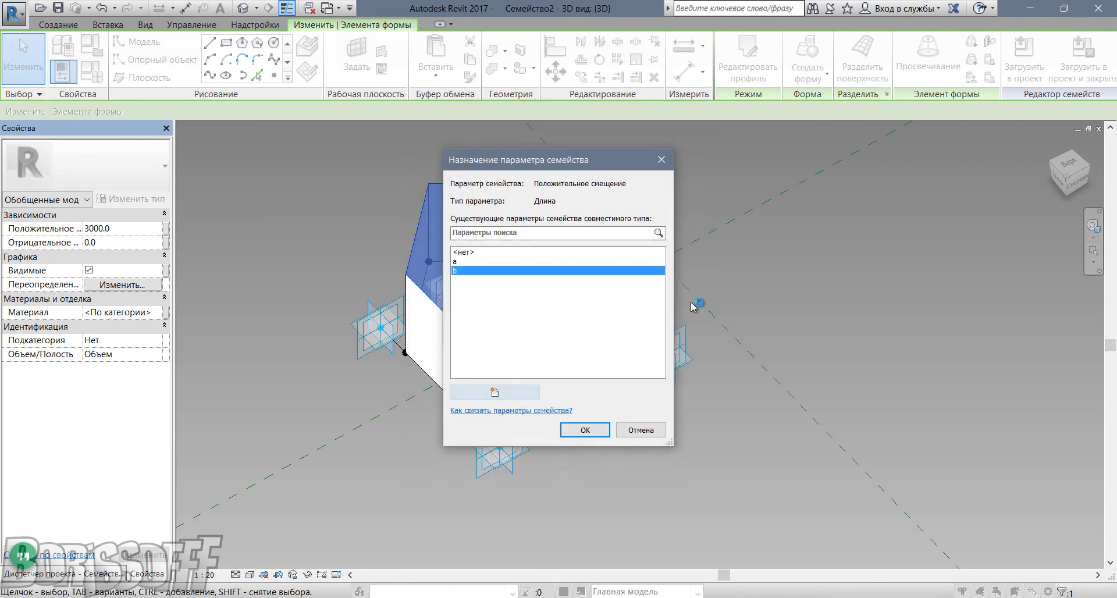
pyautogui.click(586, 430)
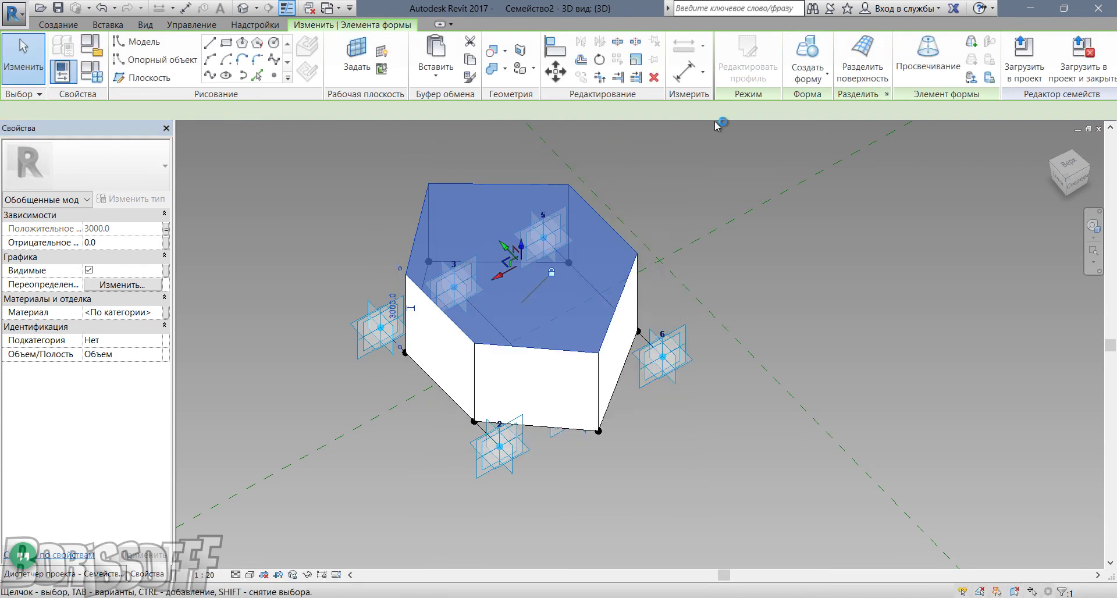
# - Load Семейство2 into the Ячейки.rvt project and cancel panel placement
pyautogui.click(1024, 66)
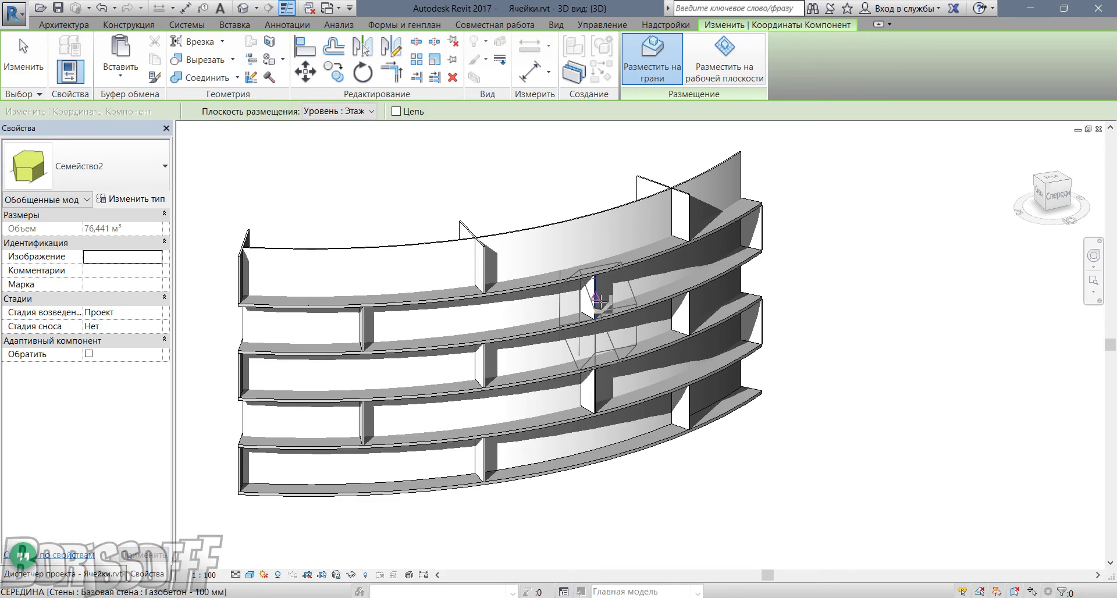
pyautogui.scroll(3, 372, 317)
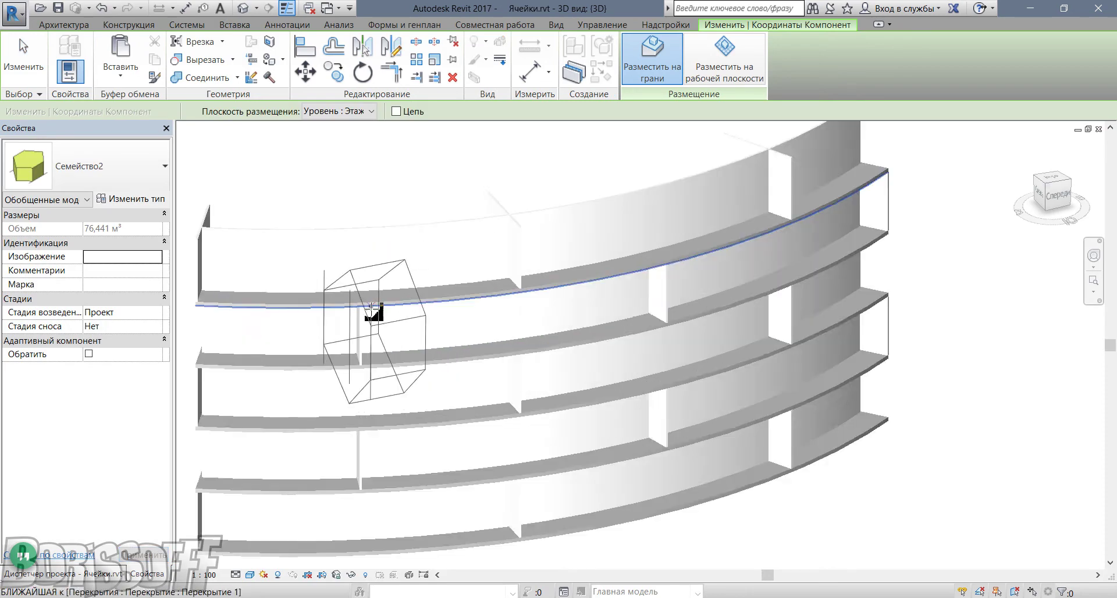
pyautogui.scroll(3, 357, 309)
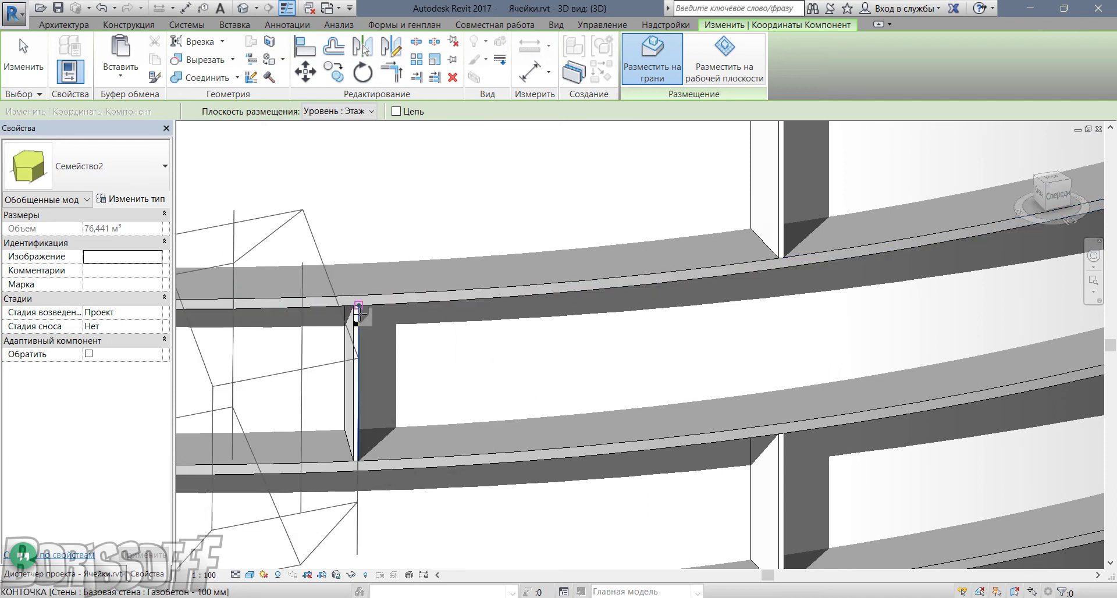
pyautogui.scroll(-5, 364, 311)
pyautogui.scroll(-1, 424, 324)
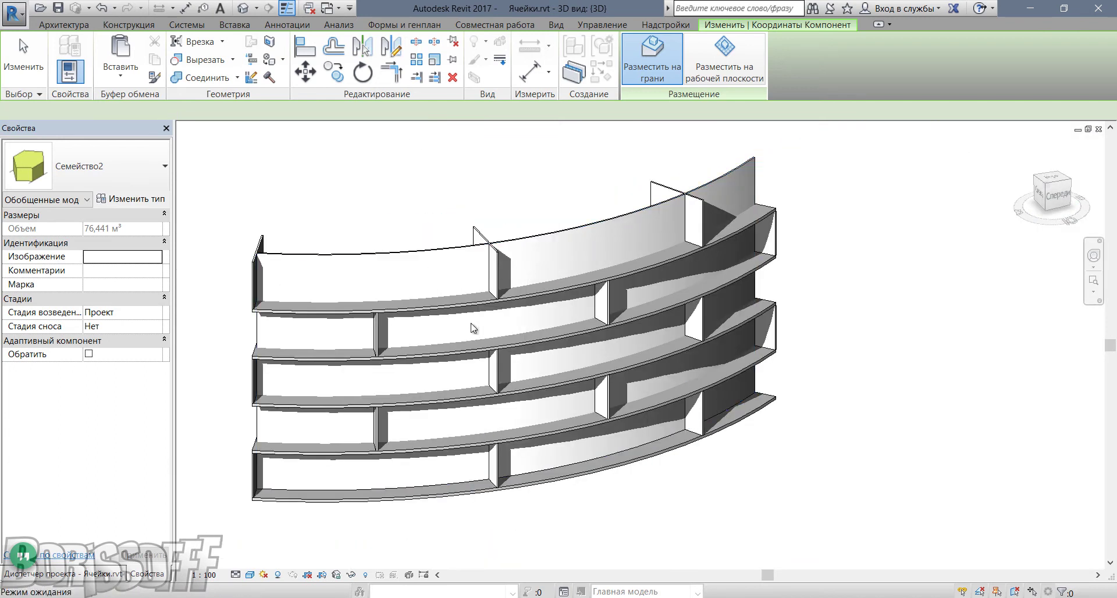
pyautogui.press('Escape')
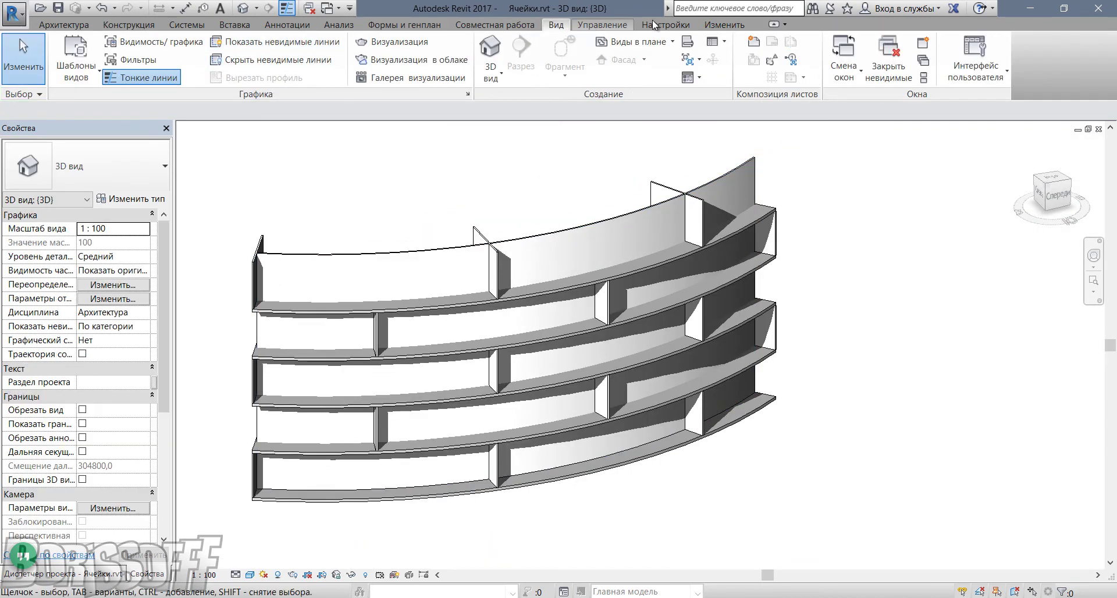
# - Start a new in-place mass named Формы 1
pyautogui.click(723, 26)
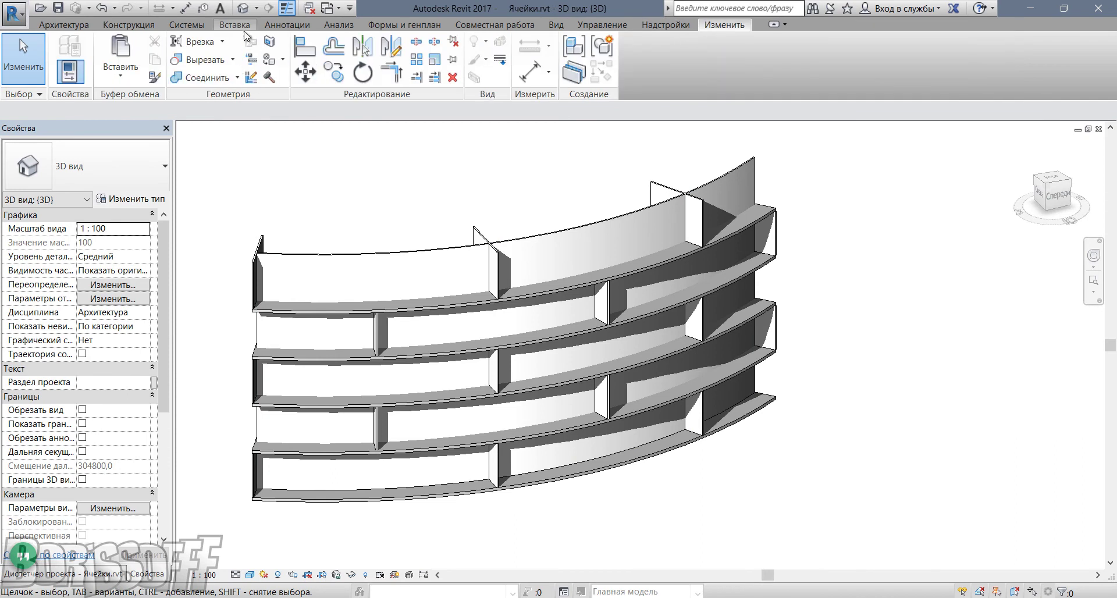
pyautogui.click(405, 24)
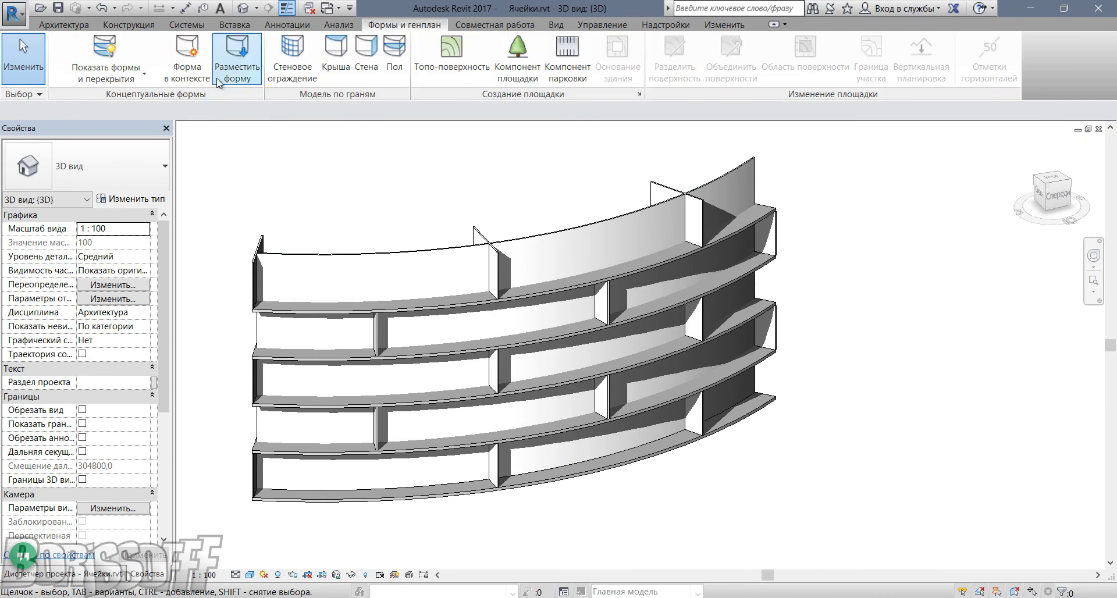
pyautogui.click(194, 80)
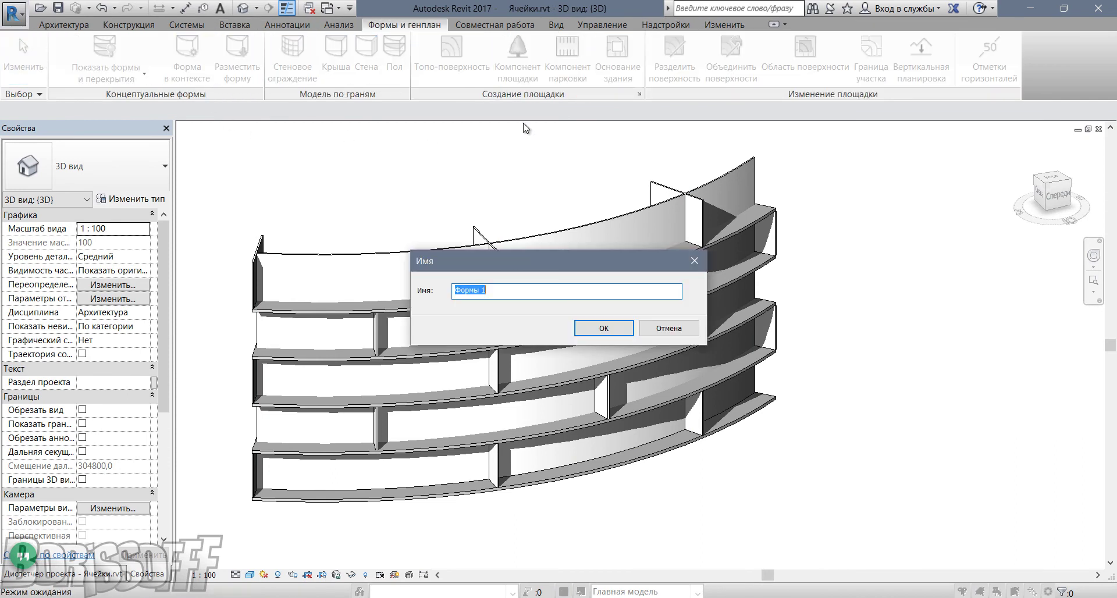
pyautogui.click(605, 329)
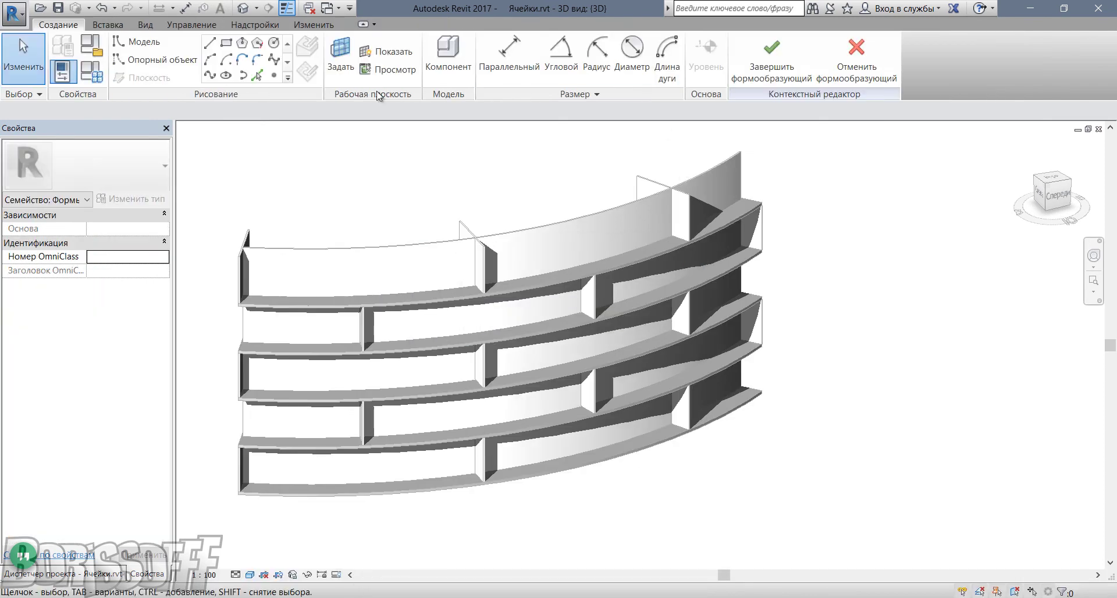
# - Create a form from the bottom curved floor edge and raise its top edge to add a shelf row
pyautogui.click(257, 75)
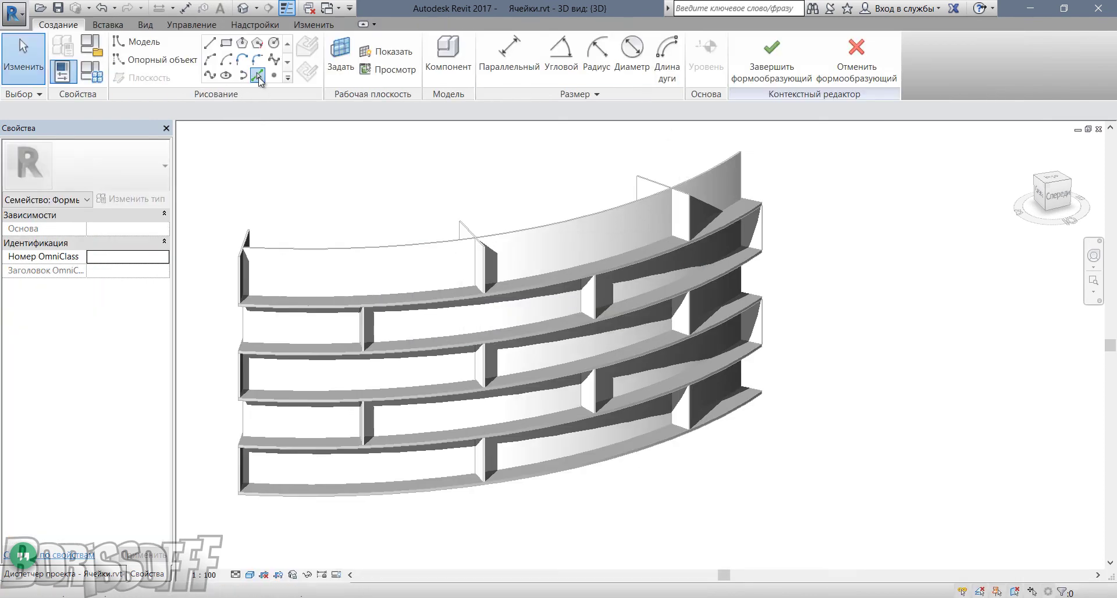
pyautogui.click(394, 496)
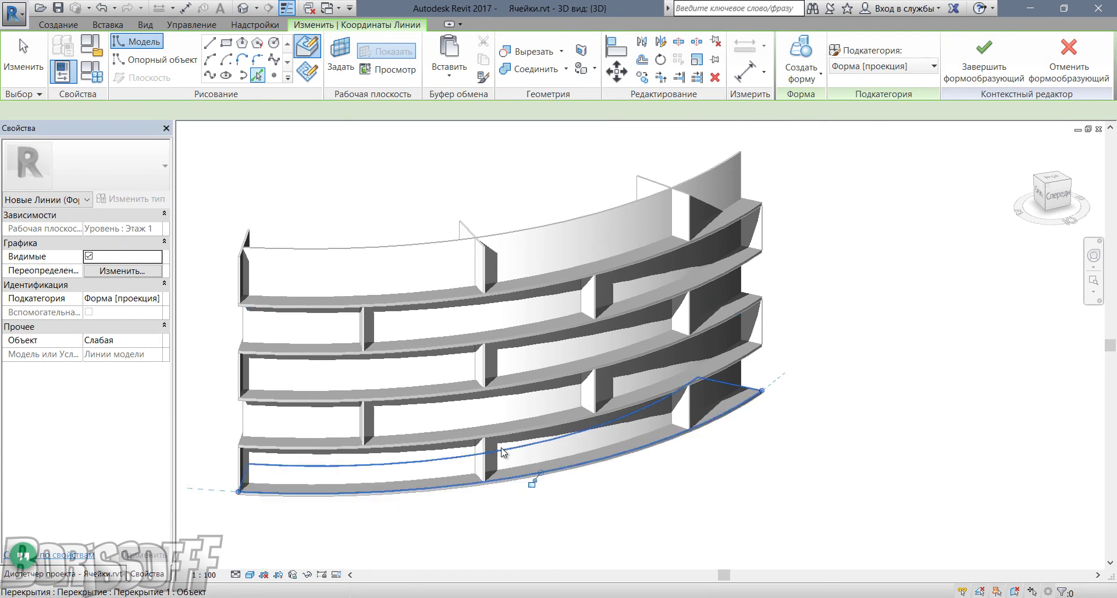
pyautogui.click(801, 64)
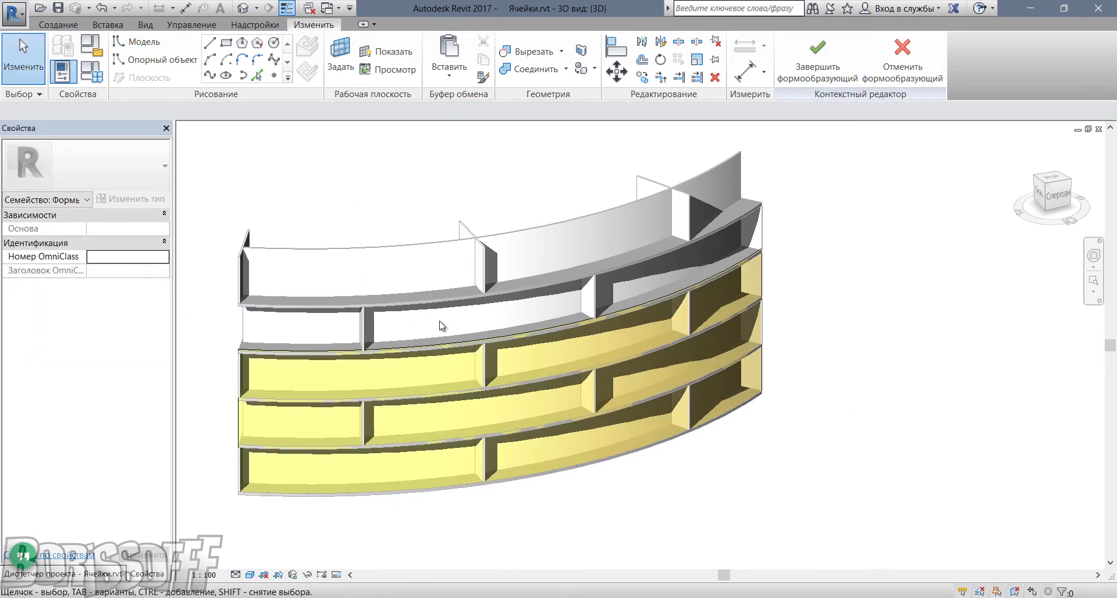
pyautogui.click(500, 327)
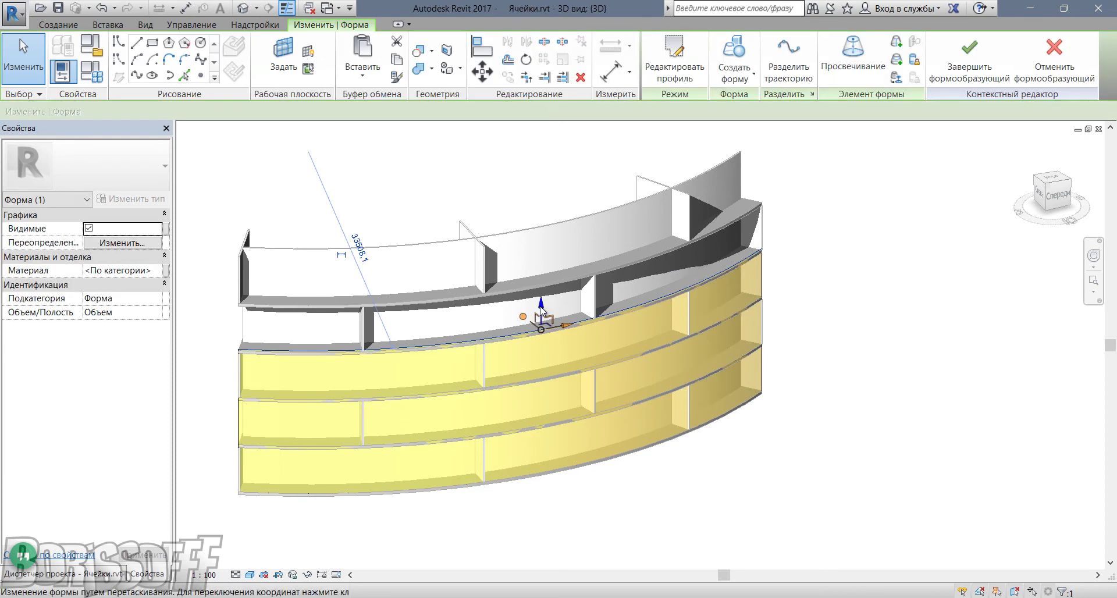
pyautogui.moveTo(542, 312); pyautogui.dragTo(538, 220)
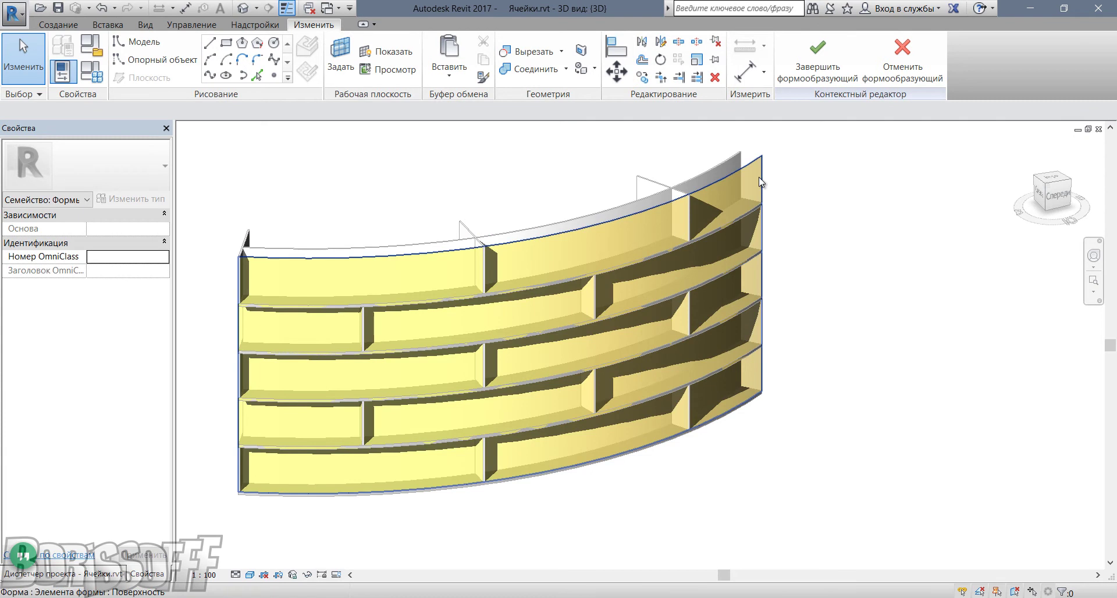
pyautogui.click(760, 176)
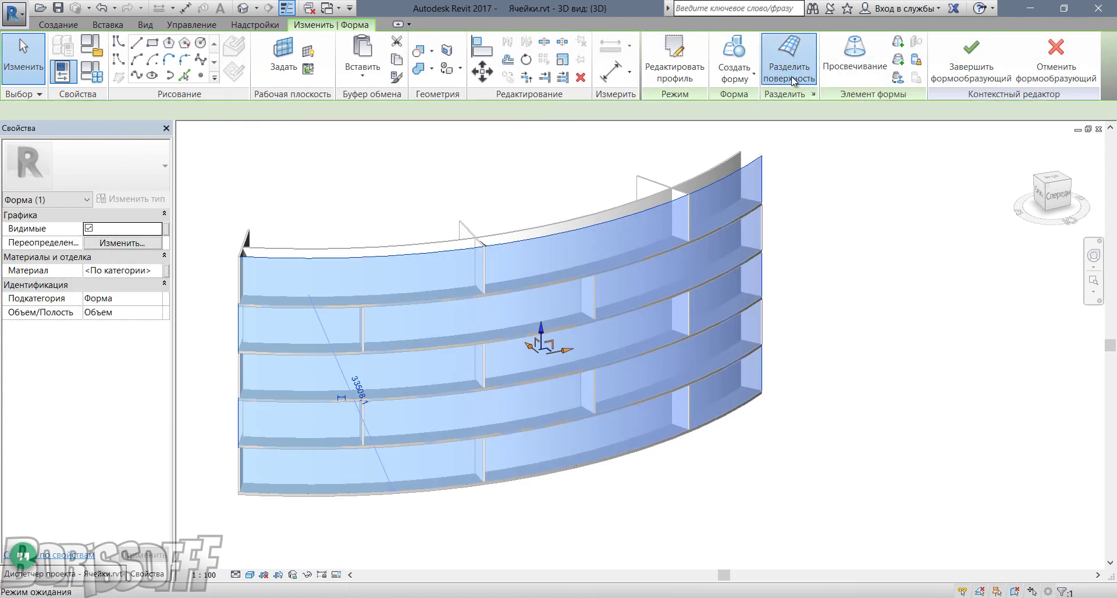
# - Divide the form's surface and show nodes at the grid intersections
pyautogui.click(794, 72)
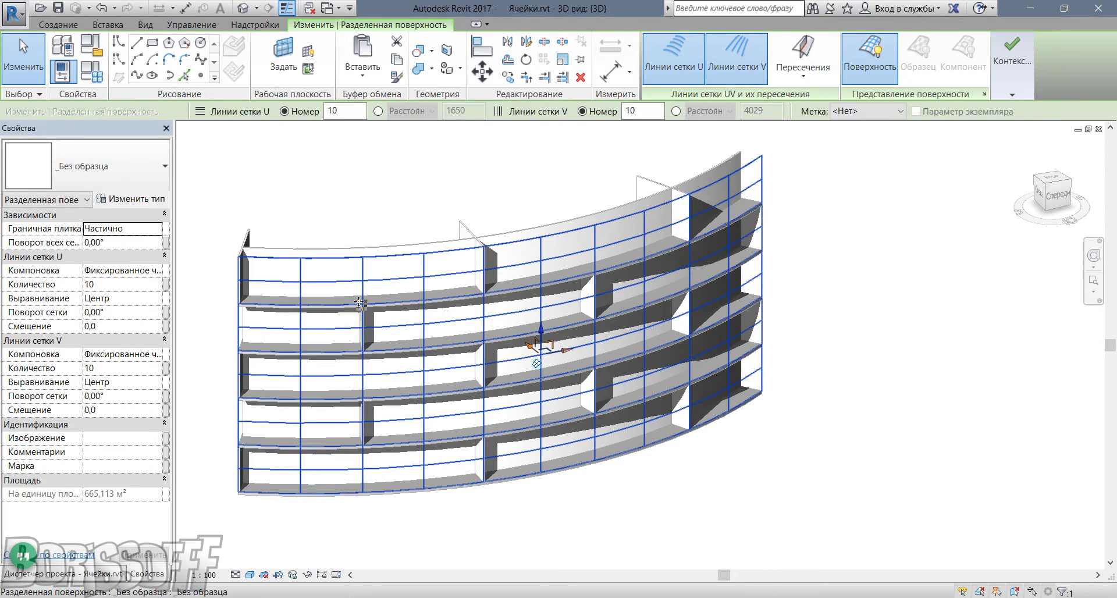
pyautogui.click(985, 95)
pyautogui.click(468, 313)
pyautogui.click(584, 379)
pyautogui.moveTo(476, 399)
pyautogui.keyDown('shift'); pyautogui.mouseDown(button='middle')
pyautogui.moveTo(486, 392)
pyautogui.moveTo(571, 429)
pyautogui.moveTo(573, 320)
pyautogui.moveTo(568, 373)
pyautogui.mouseUp(button='middle'); pyautogui.keyUp('shift')
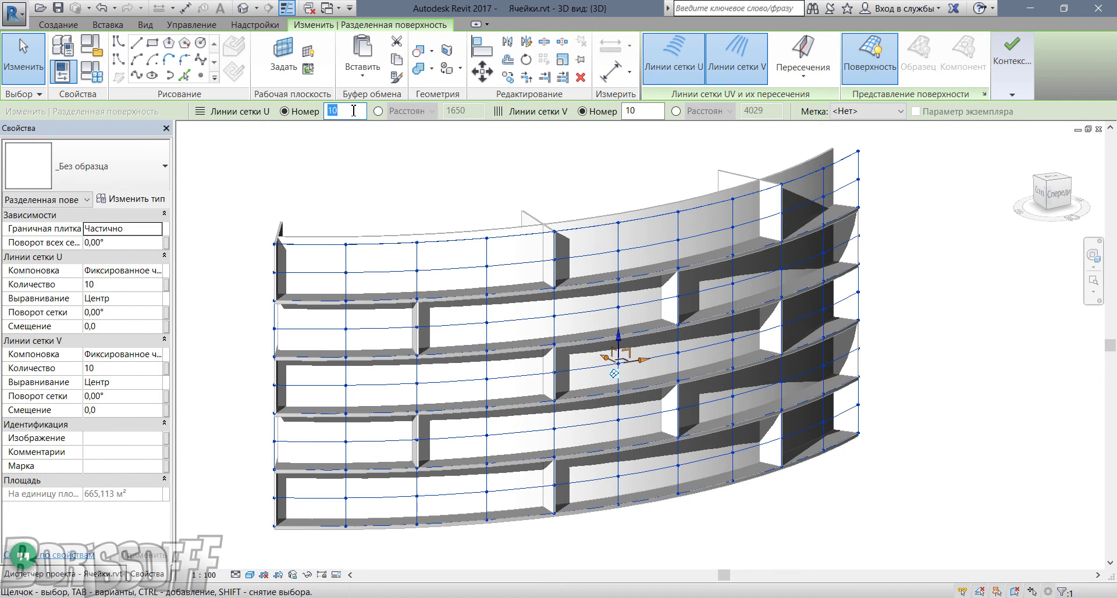
pyautogui.write('20')
# - Set the grid to 10 U divisions and 5 V divisions
pyautogui.press('Return')
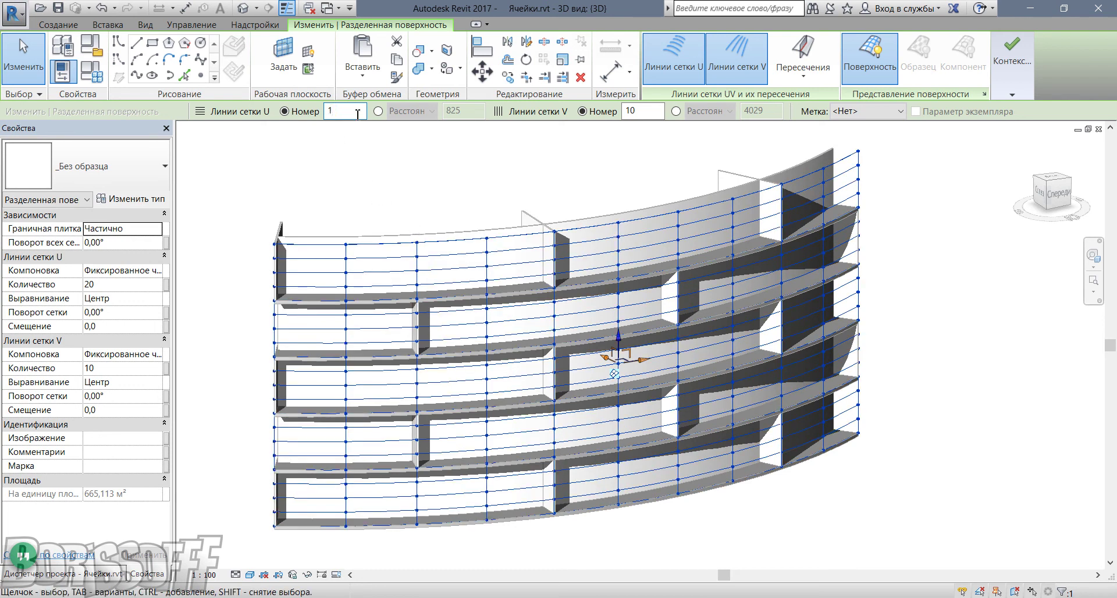
pyautogui.write('0')
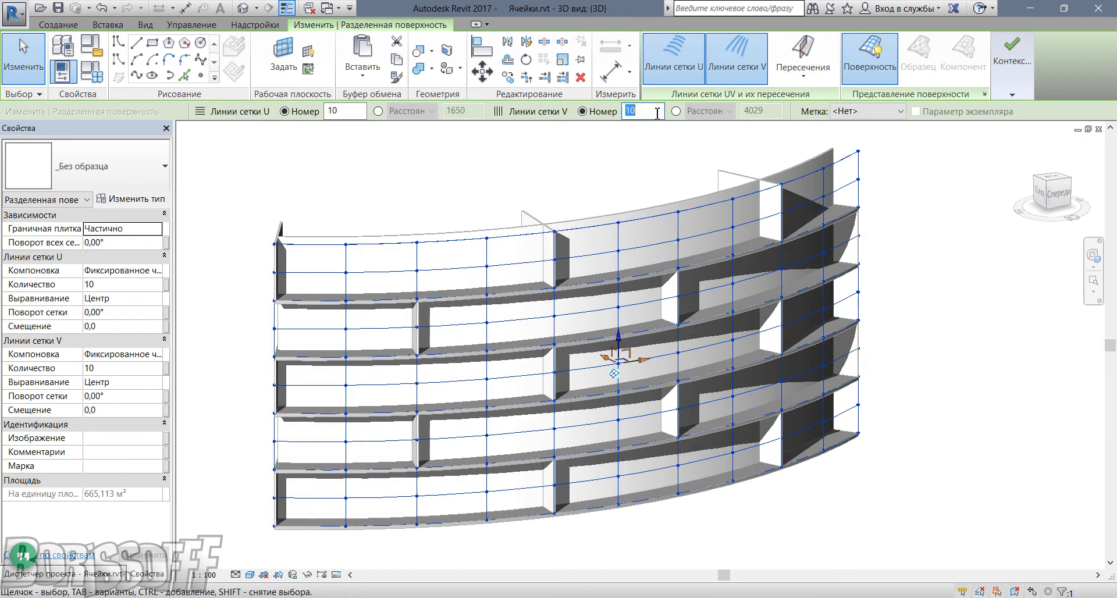
pyautogui.press('Tab')
pyautogui.write('5')
pyautogui.press('Return')
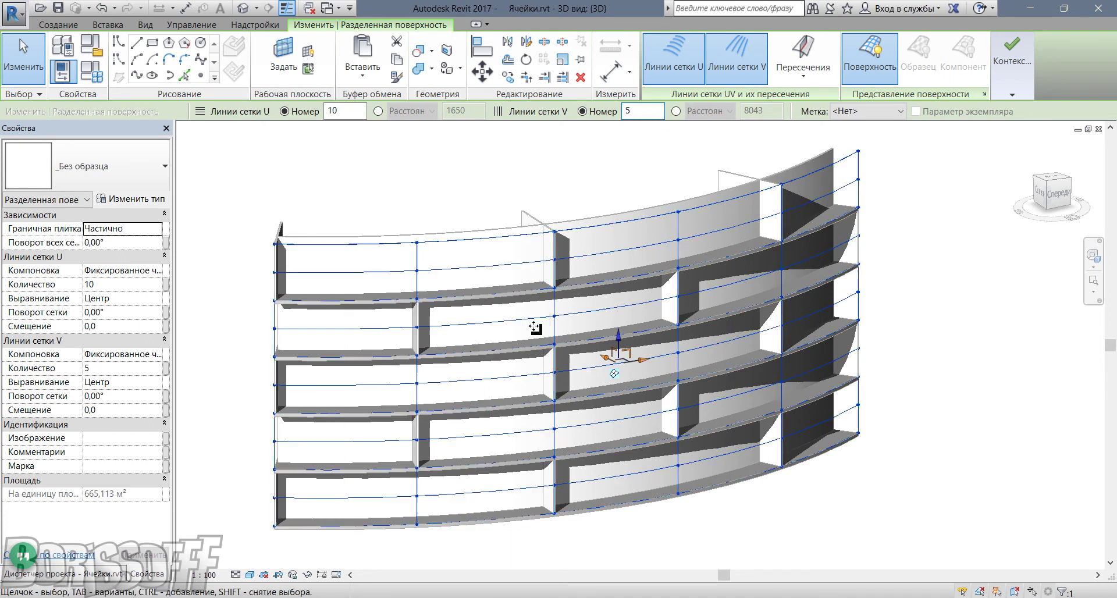
pyautogui.moveTo(526, 367)
pyautogui.keyDown('shift'); pyautogui.mouseDown(button='middle')
pyautogui.moveTo(500, 352)
pyautogui.moveTo(528, 372)
pyautogui.mouseUp(button='middle'); pyautogui.keyUp('shift')
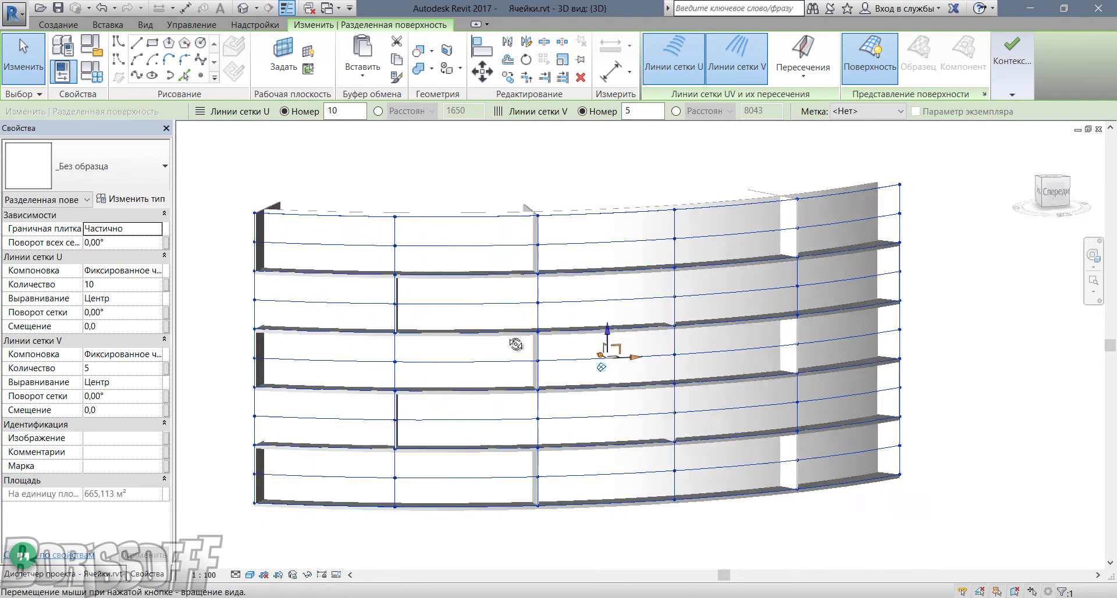
# - Place a Семейство2 panel by fixing its adaptive points on five surface grid nodes
pyautogui.click(92, 42)
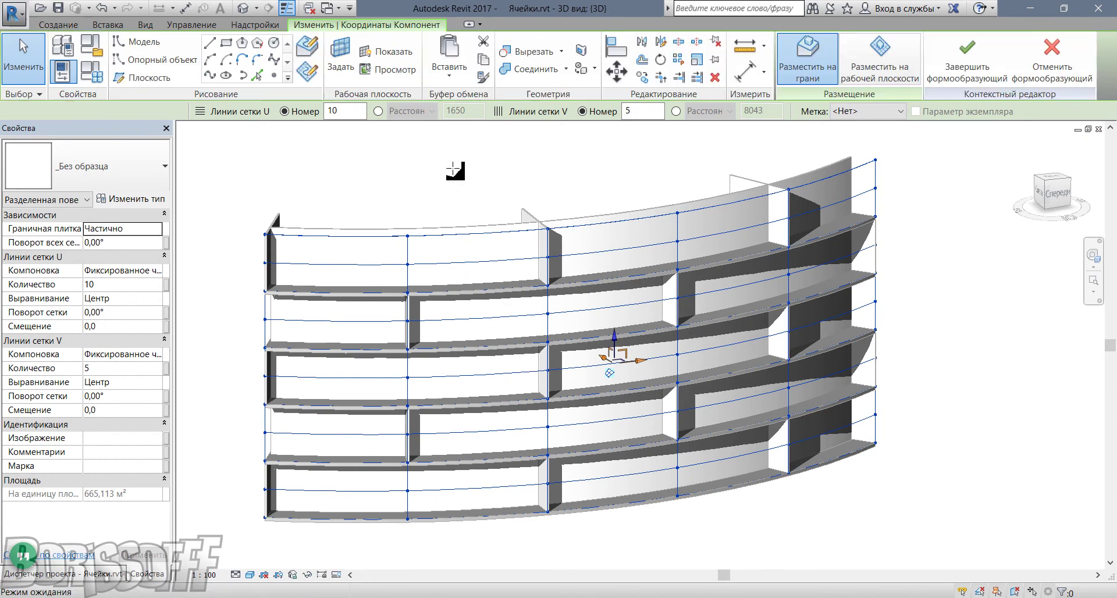
pyautogui.scroll(2, 409, 344)
pyautogui.scroll(3, 408, 349)
pyautogui.click(407, 360)
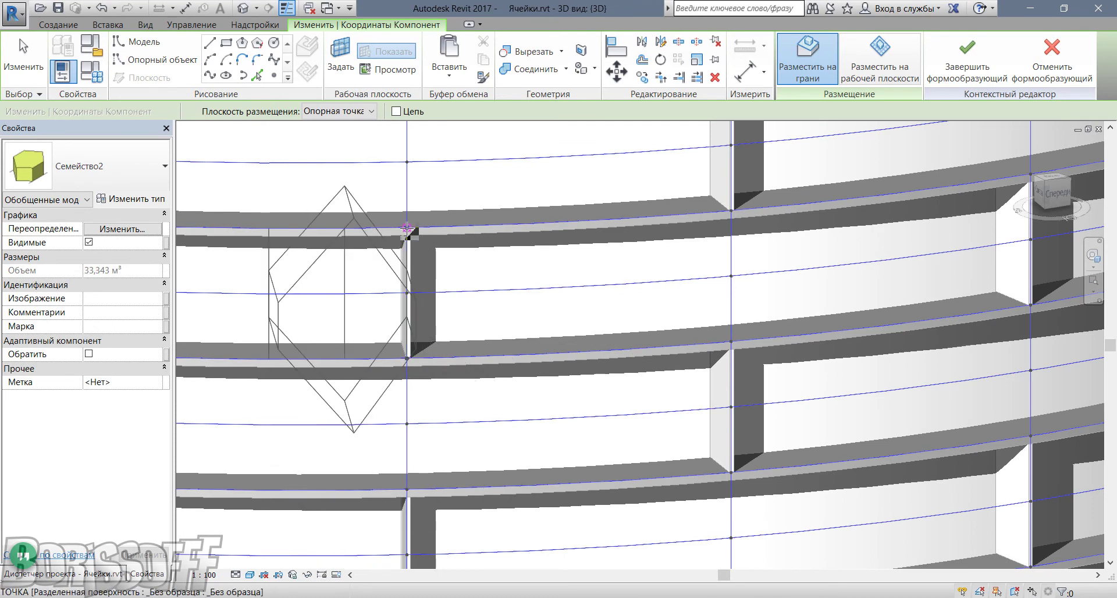
pyautogui.click(407, 228)
pyautogui.click(732, 344)
pyautogui.click(733, 212)
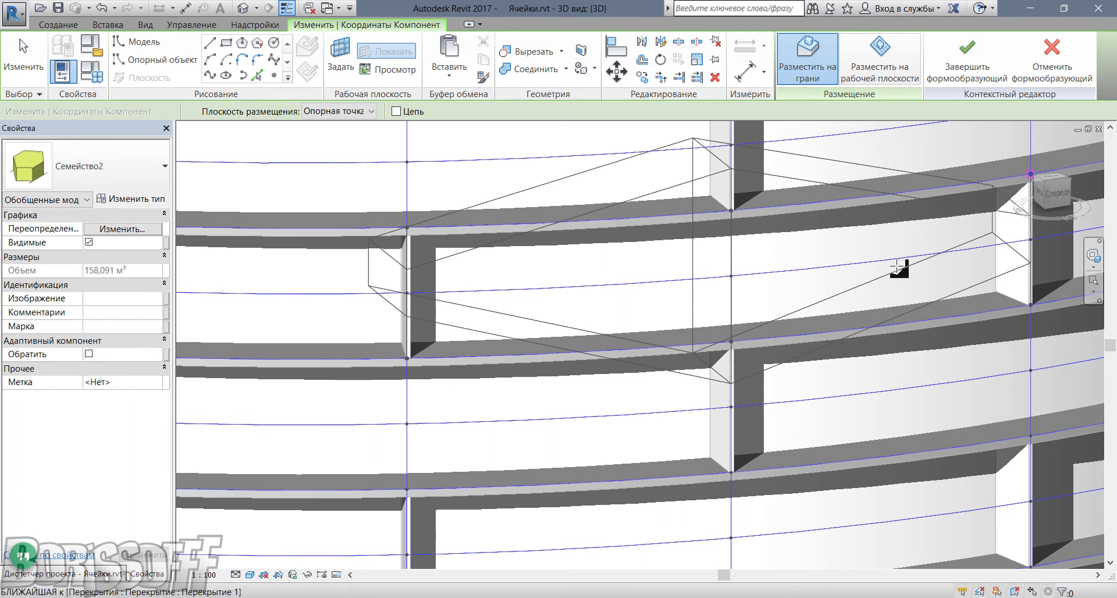
pyautogui.click(830, 304)
# - Finish panel placement and select the newly placed panel
pyautogui.scroll(-3, 840, 307)
pyautogui.scroll(2, 724, 337)
pyautogui.scroll(-2, 702, 347)
pyautogui.keyDown('shift'); pyautogui.moveTo(748, 357); pyautogui.dragTo(770, 367, button='middle'); pyautogui.keyUp('shift')
pyautogui.scroll(2, 753, 360)
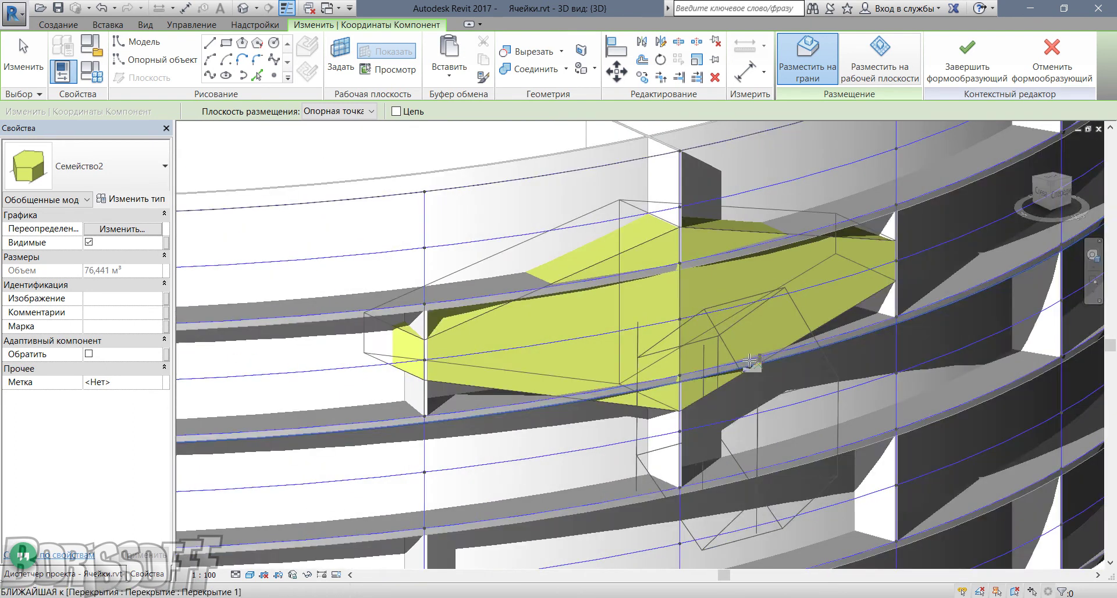
pyautogui.scroll(1, 753, 360)
pyautogui.press('Escape')
pyautogui.press('Escape')
pyautogui.click(724, 210)
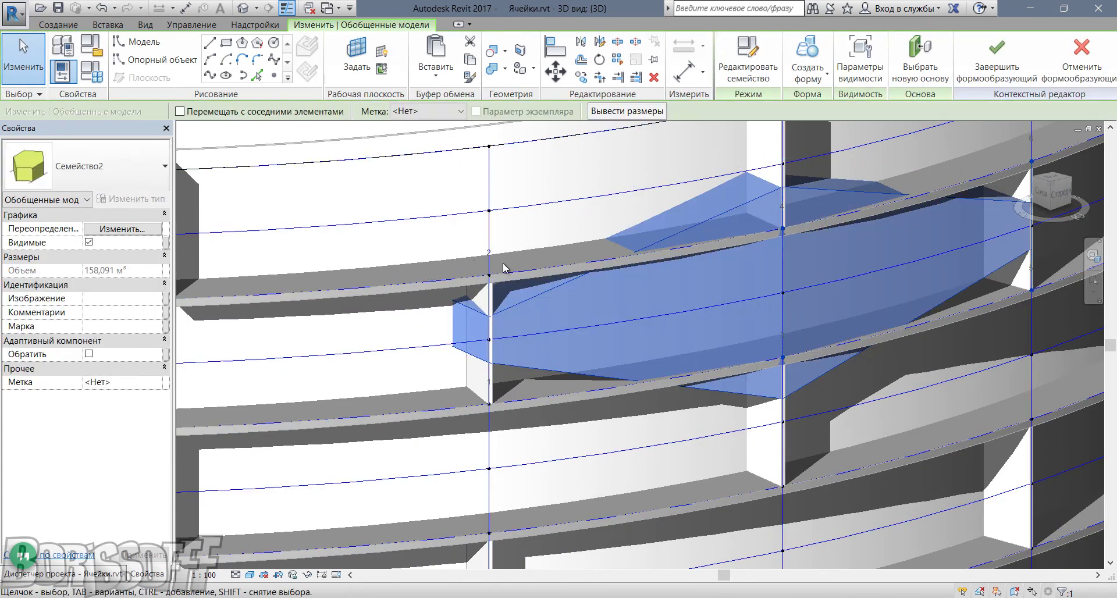
# - Flip the placed panel's orientation in Properties
pyautogui.click(89, 353)
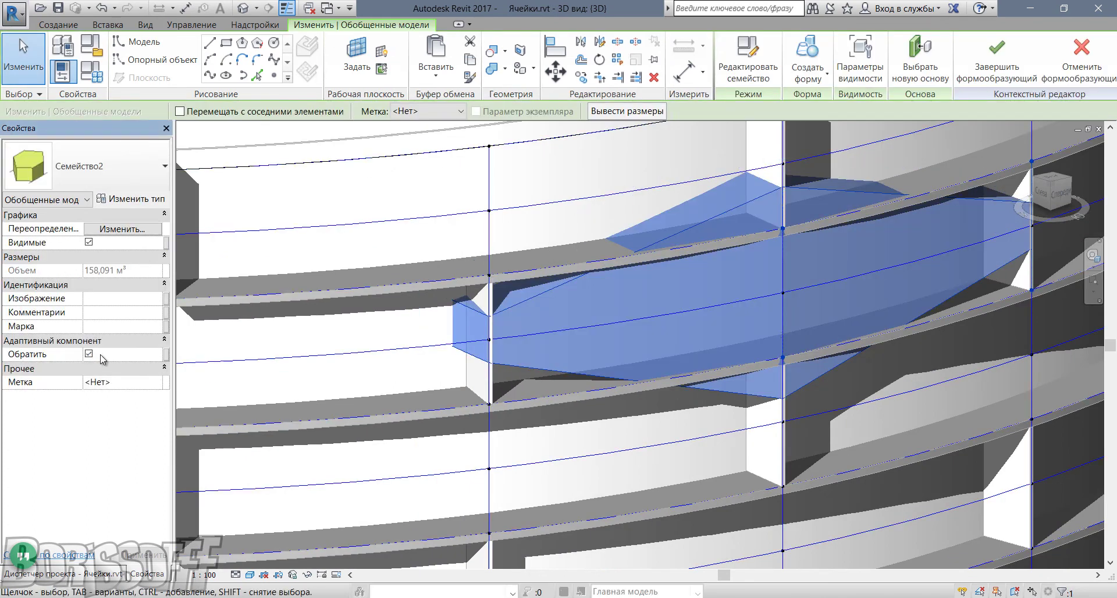
pyautogui.scroll(-1, 763, 345)
pyautogui.moveTo(780, 375)
pyautogui.mouseDown(button='middle')
pyautogui.moveTo(691, 402)
pyautogui.moveTo(836, 308)
pyautogui.moveTo(574, 302)
pyautogui.mouseUp(button='middle')
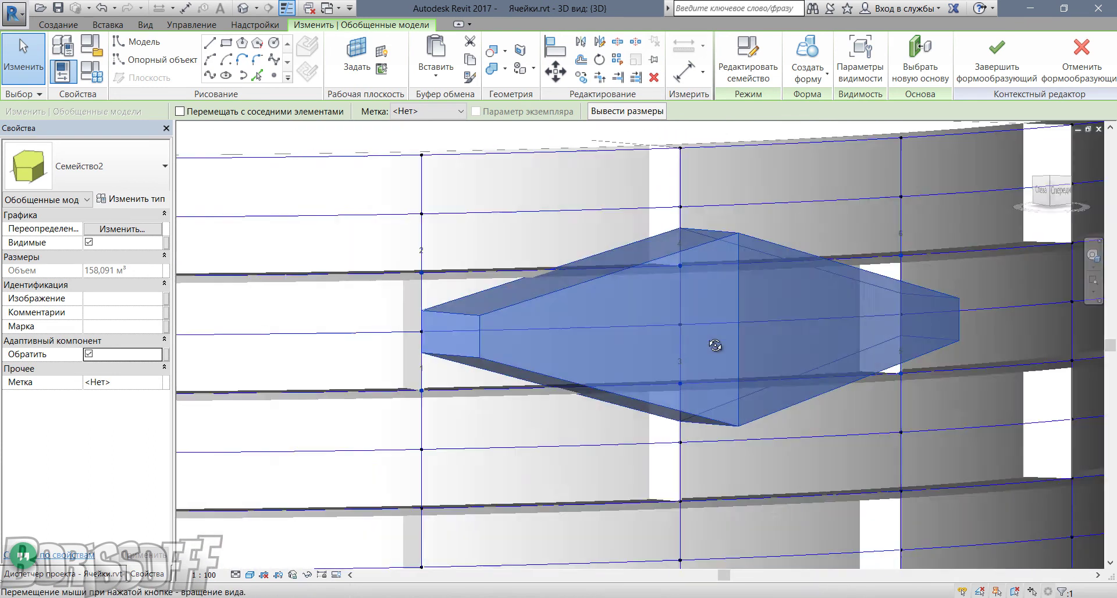
# - Set the Семейство2 type parameters a and b to 500, then deselect the panel
pyautogui.click(131, 199)
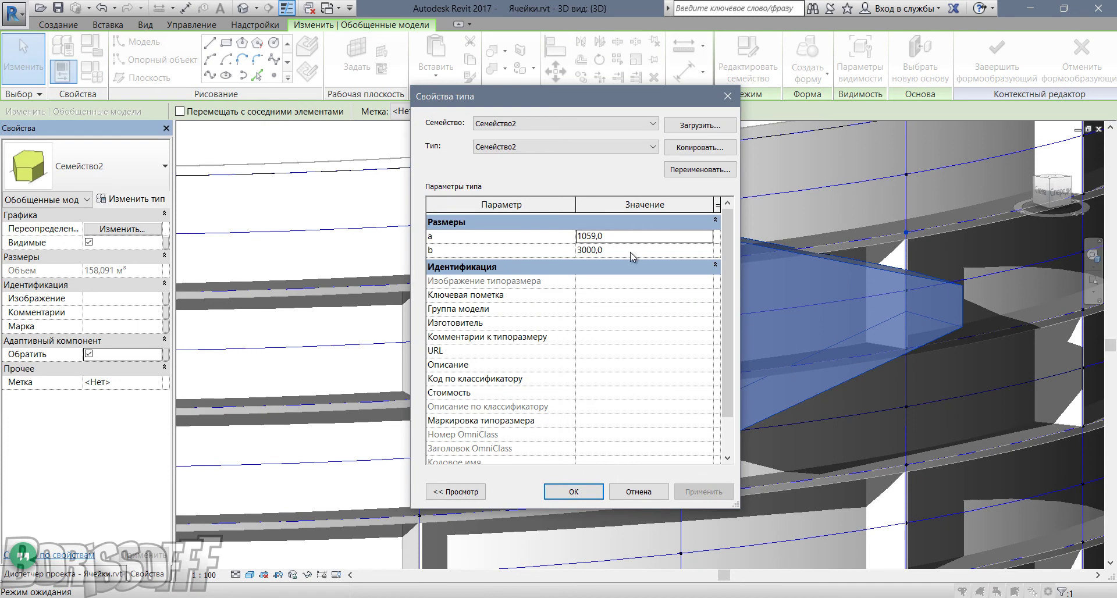
pyautogui.click(629, 241)
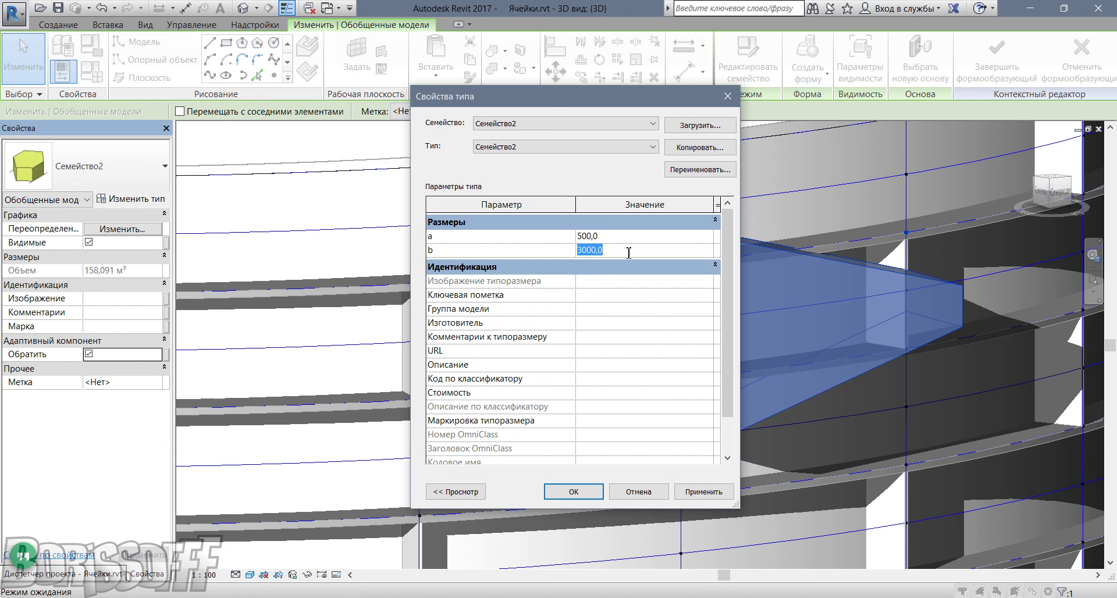
pyautogui.click(584, 493)
pyautogui.moveTo(631, 420)
pyautogui.keyDown('shift'); pyautogui.mouseDown(button='middle')
pyautogui.moveTo(550, 303)
pyautogui.moveTo(494, 349)
pyautogui.moveTo(506, 391)
pyautogui.moveTo(661, 381)
pyautogui.moveTo(679, 391)
pyautogui.moveTo(602, 349)
pyautogui.moveTo(568, 314)
pyautogui.moveTo(740, 142)
pyautogui.moveTo(640, 117)
pyautogui.mouseUp(button='middle'); pyautogui.keyUp('shift')
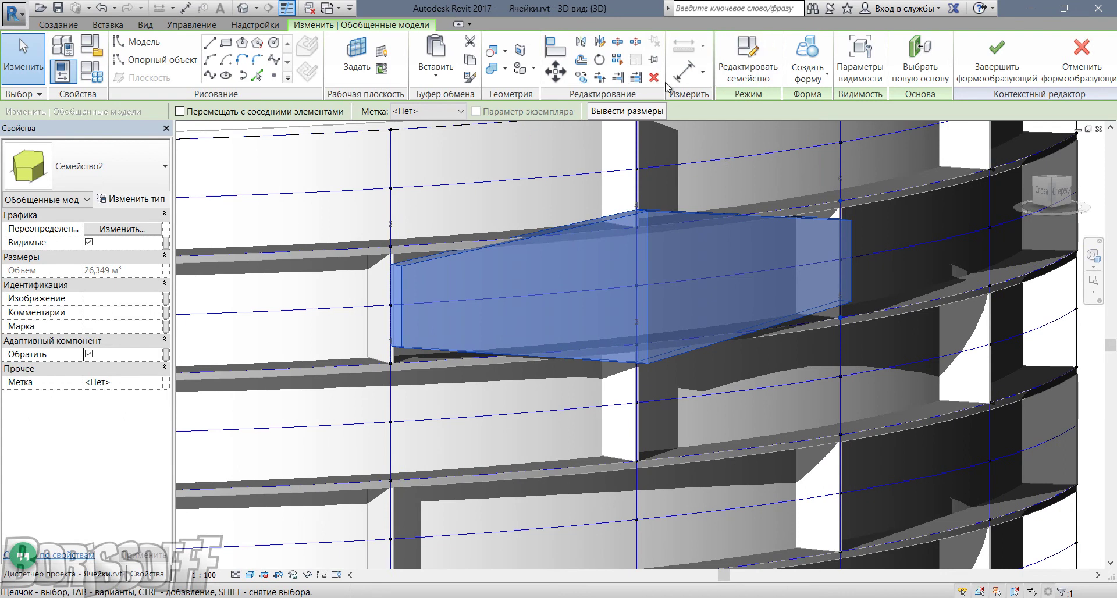
pyautogui.click(735, 172)
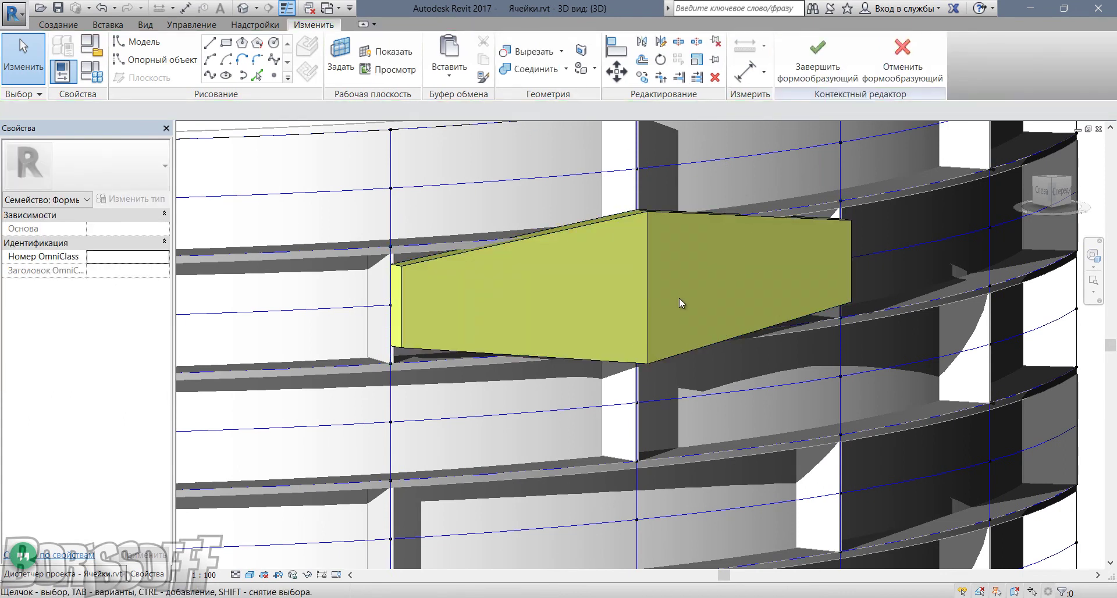
# - Use Create Similar to place a second panel lower on the surface, then switch to wireframe
pyautogui.moveTo(676, 308)
pyautogui.keyDown('shift'); pyautogui.mouseDown(button='middle')
pyautogui.moveTo(705, 293)
pyautogui.moveTo(736, 229)
pyautogui.moveTo(663, 187)
pyautogui.moveTo(655, 220)
pyautogui.moveTo(672, 282)
pyautogui.moveTo(651, 274)
pyautogui.mouseUp(button='middle'); pyautogui.keyUp('shift')
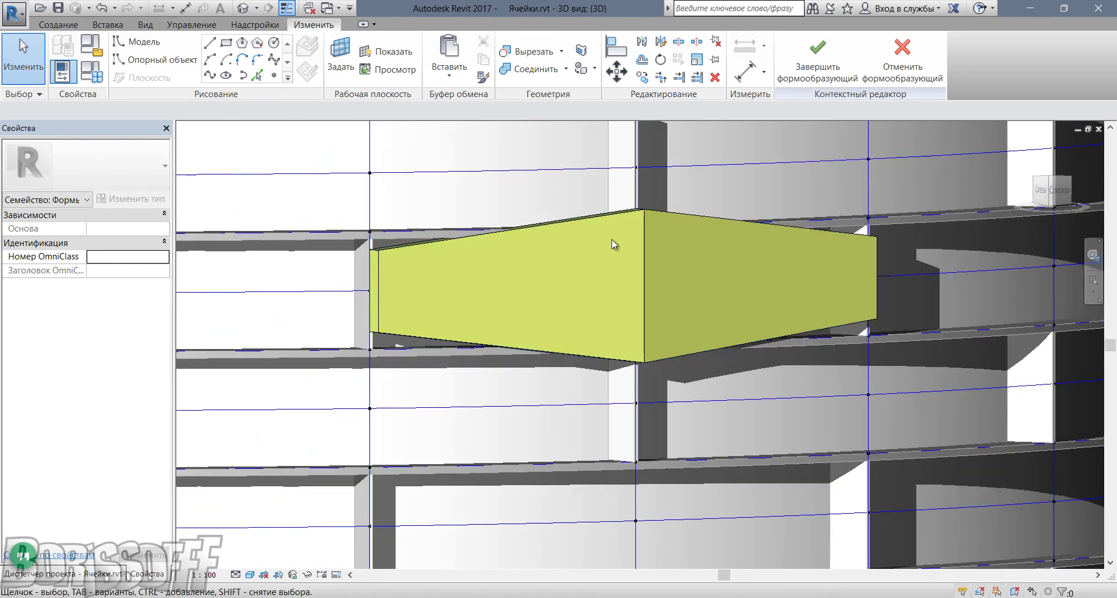
pyautogui.click(618, 220)
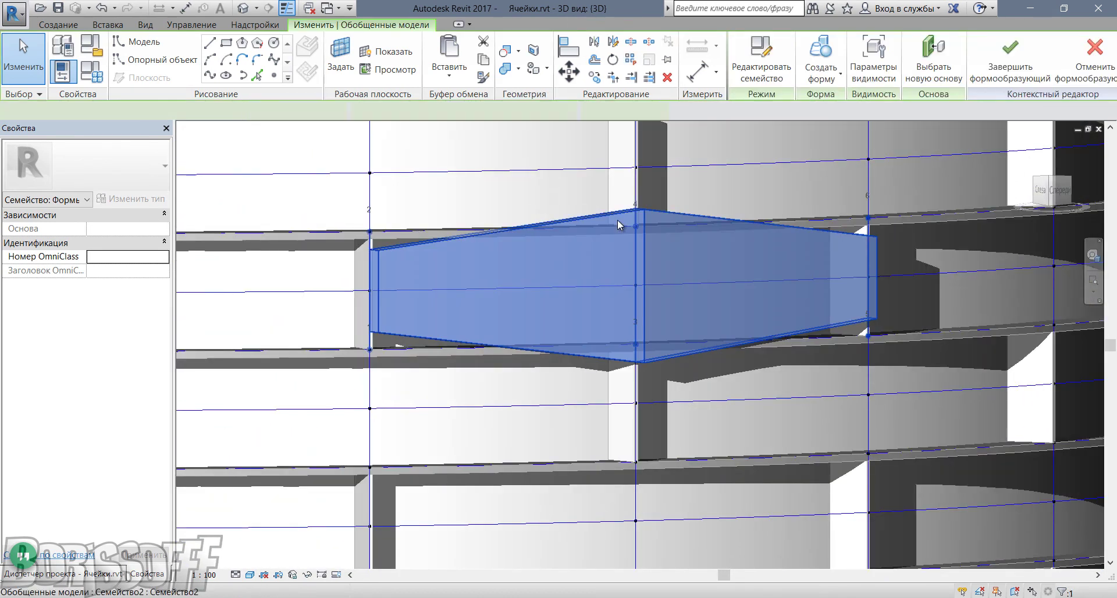
pyautogui.rightClick(618, 221)
pyautogui.click(669, 278)
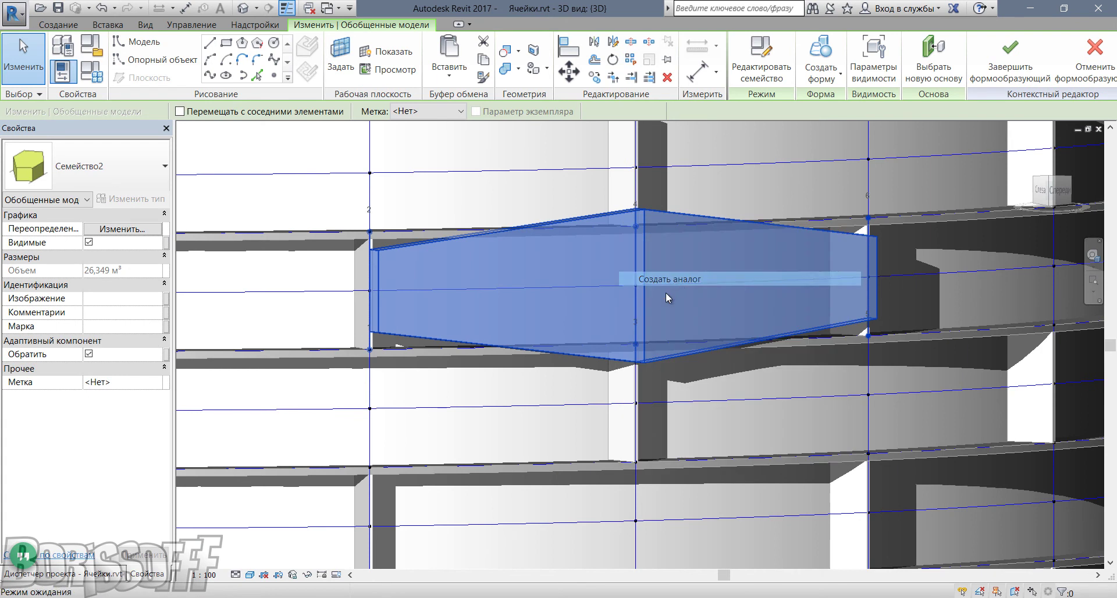
pyautogui.moveTo(612, 338); pyautogui.dragTo(834, 325, button='middle')
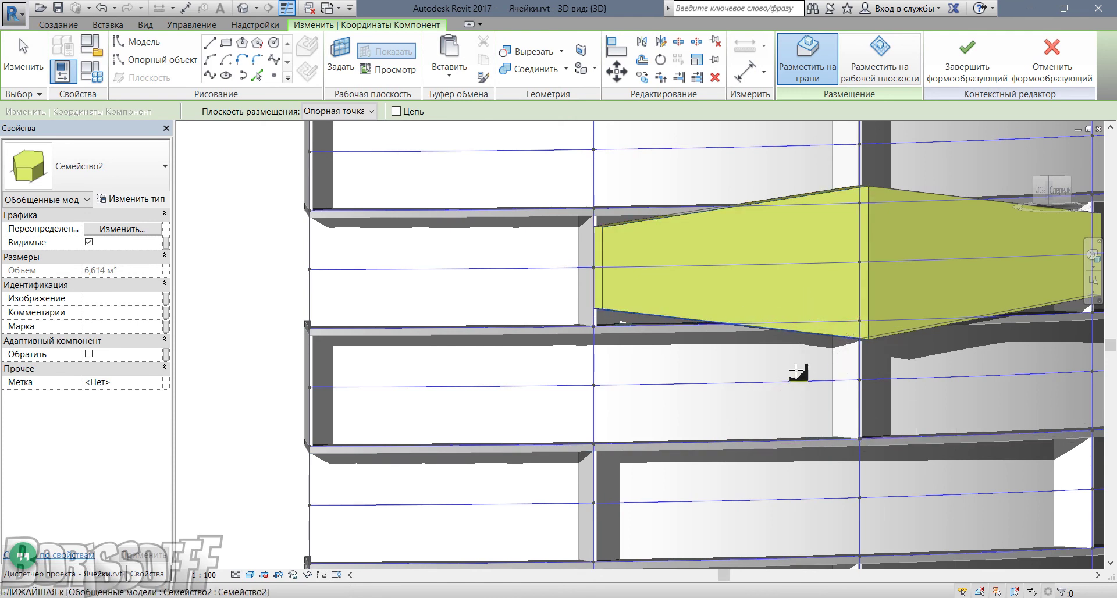
pyautogui.click(815, 378)
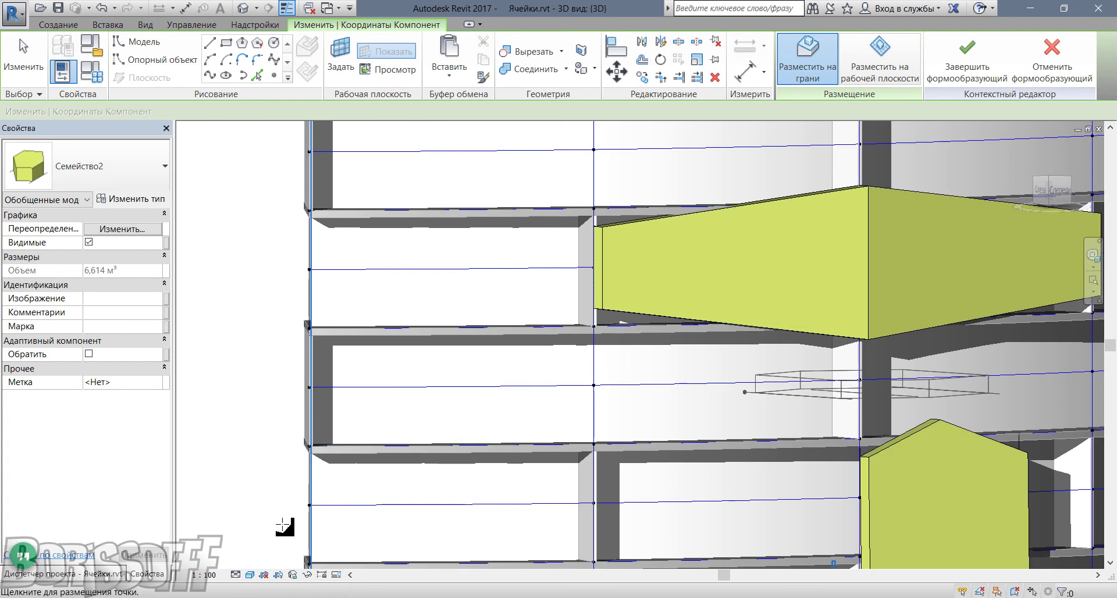
pyautogui.click(252, 577)
pyautogui.click(279, 487)
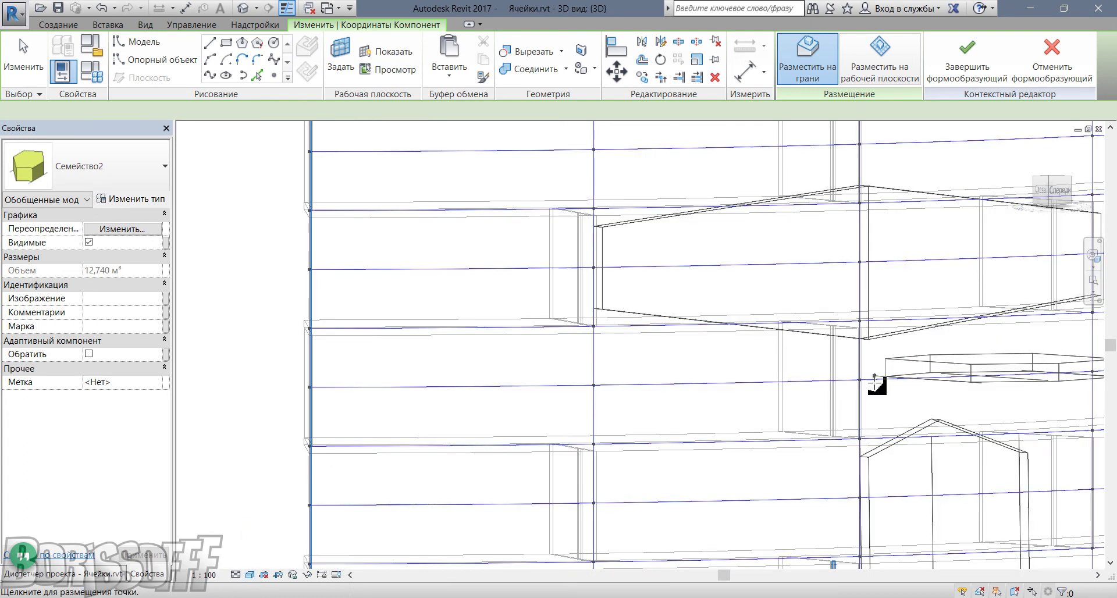
pyautogui.press('Escape')
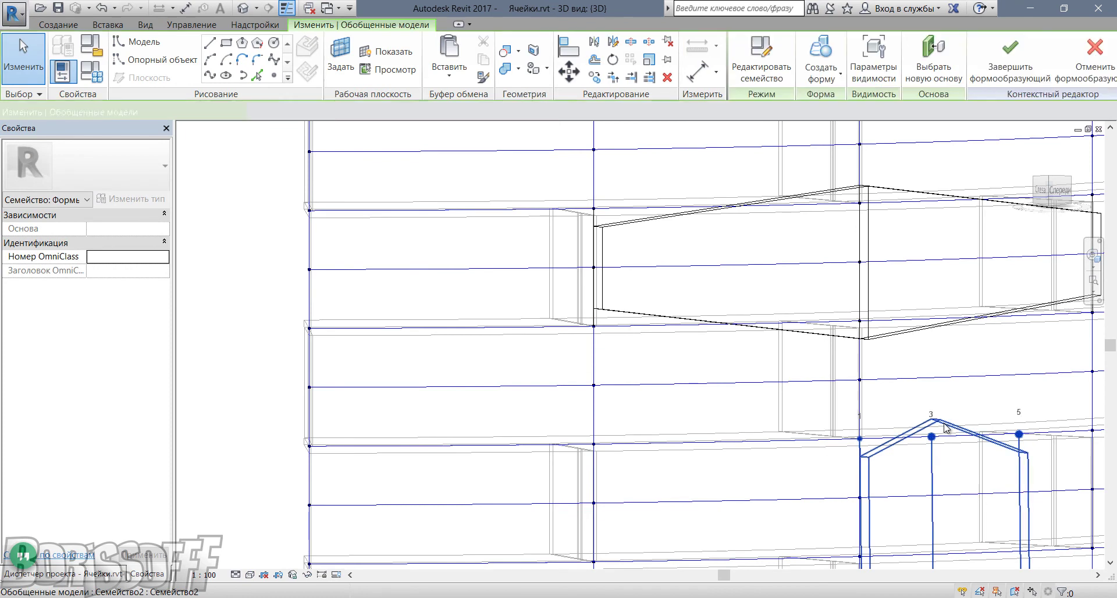
# - Delete the small gable-shaped element and start Create Similar from the large hexagonal panel
pyautogui.click(946, 429)
pyautogui.press('Delete')
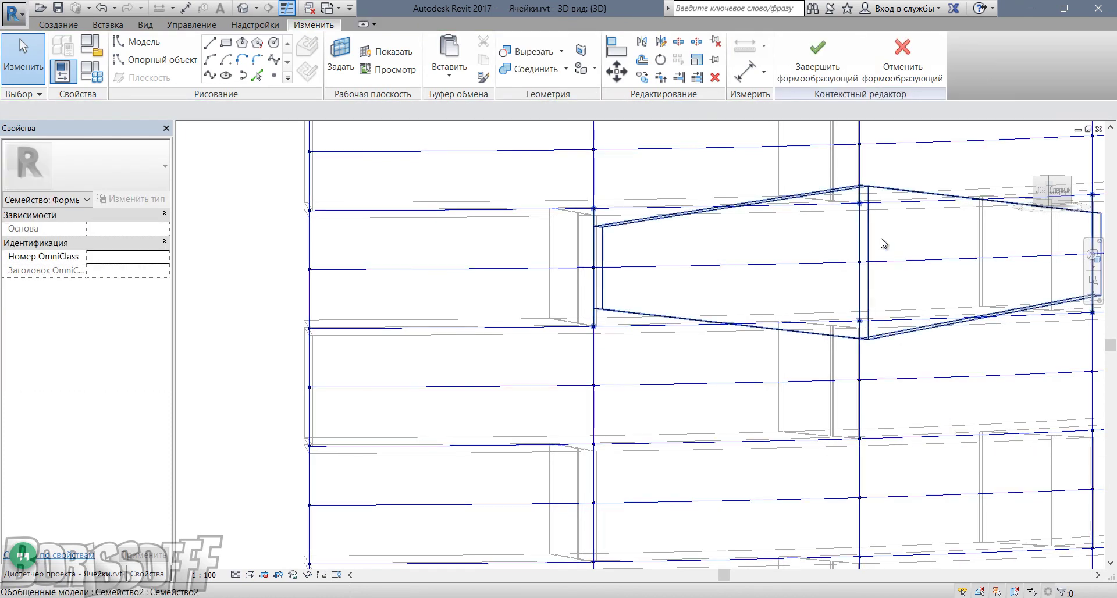
pyautogui.rightClick(871, 246)
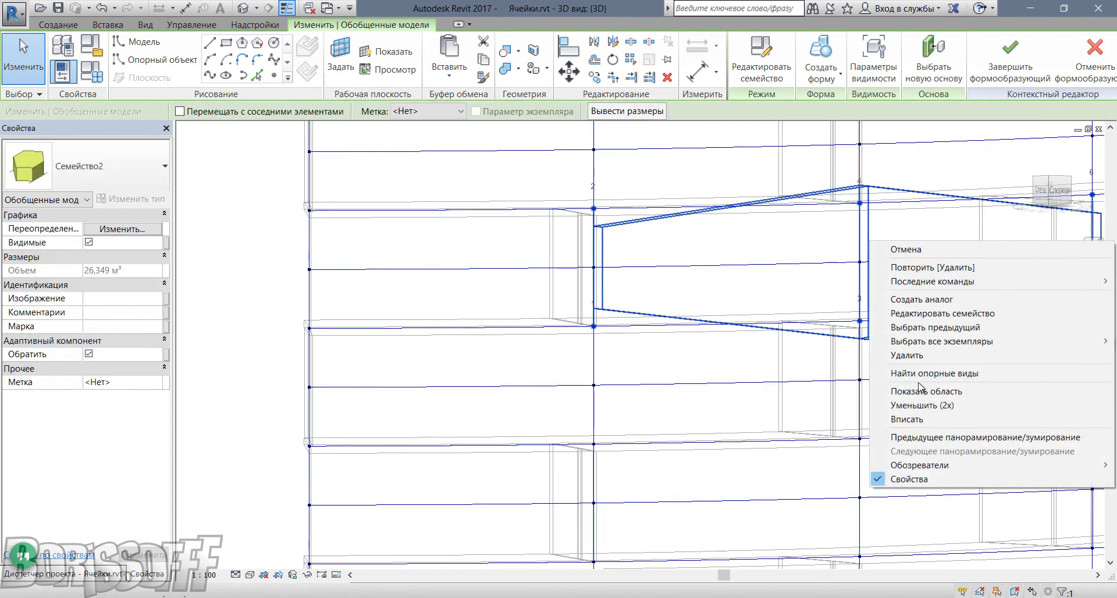
pyautogui.click(932, 300)
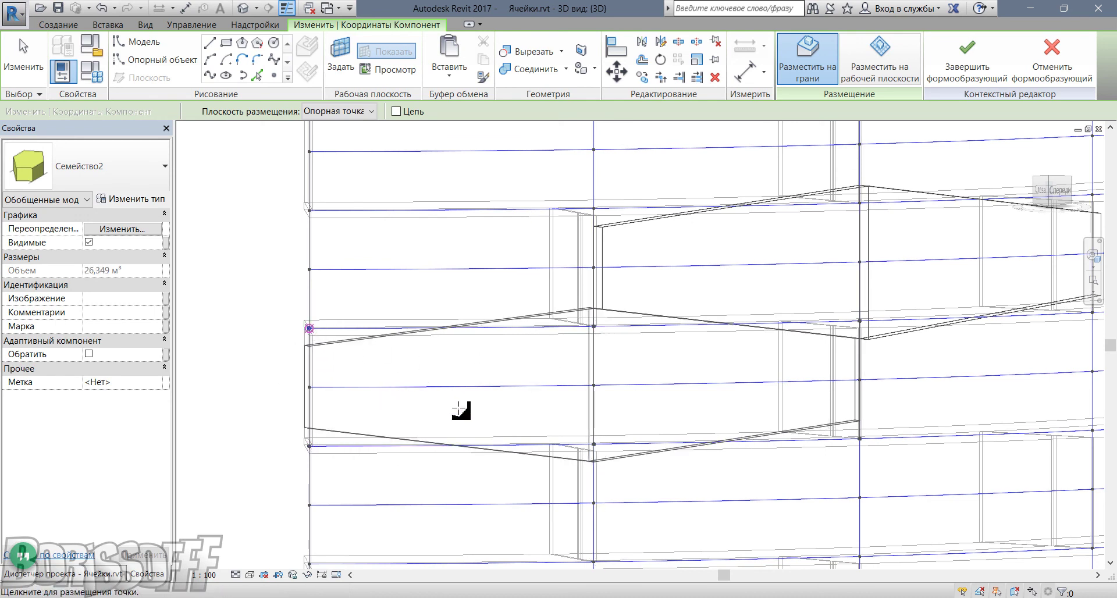
# - Flip the lower hexagonal panel's orientation
pyautogui.press('Escape')
pyautogui.moveTo(632, 397)
pyautogui.keyDown('shift'); pyautogui.mouseDown(button='middle')
pyautogui.moveTo(710, 402)
pyautogui.moveTo(727, 423)
pyautogui.moveTo(642, 378)
pyautogui.mouseUp(button='middle'); pyautogui.keyUp('shift')
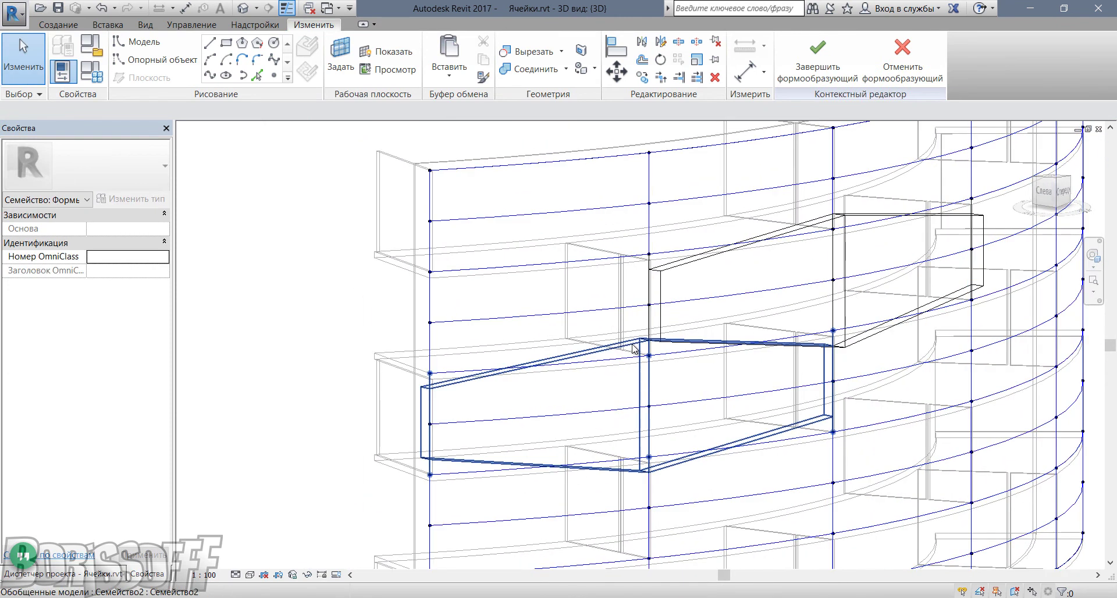
pyautogui.click(634, 348)
pyautogui.click(89, 354)
pyautogui.moveTo(708, 391)
pyautogui.keyDown('shift'); pyautogui.mouseDown(button='middle')
pyautogui.moveTo(714, 399)
pyautogui.moveTo(715, 386)
pyautogui.moveTo(588, 307)
pyautogui.moveTo(469, 246)
pyautogui.moveTo(386, 259)
pyautogui.moveTo(409, 309)
pyautogui.moveTo(446, 349)
pyautogui.moveTo(680, 363)
pyautogui.moveTo(636, 349)
pyautogui.moveTo(656, 340)
pyautogui.moveTo(336, 163)
pyautogui.mouseUp(button='middle'); pyautogui.keyUp('shift')
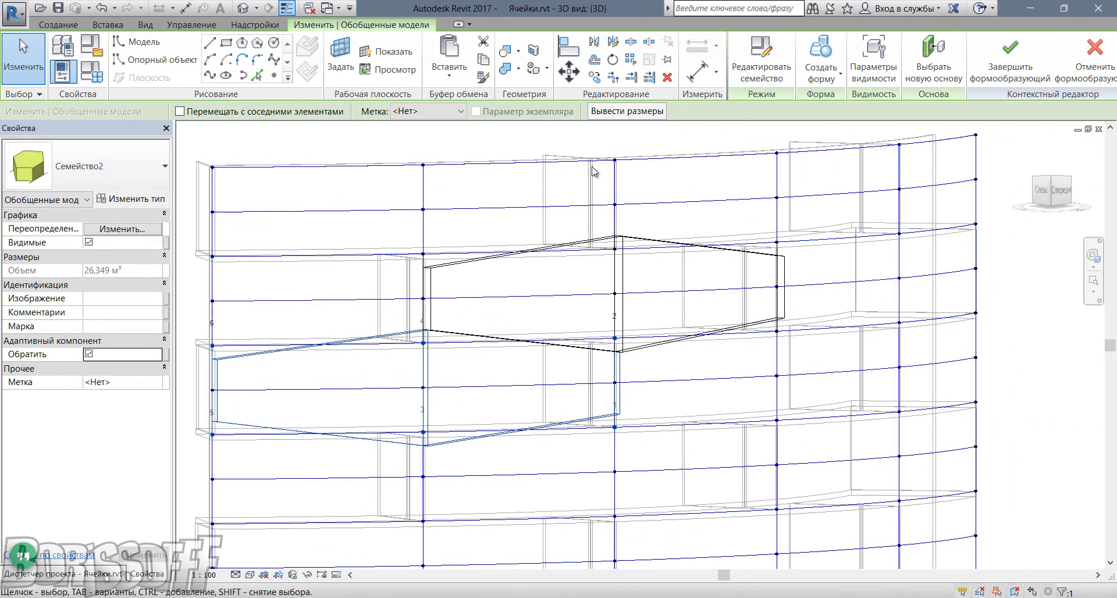
# - Place a third panel to the right via Create Similar and set the visual style to Shaded
pyautogui.rightClick(423, 343)
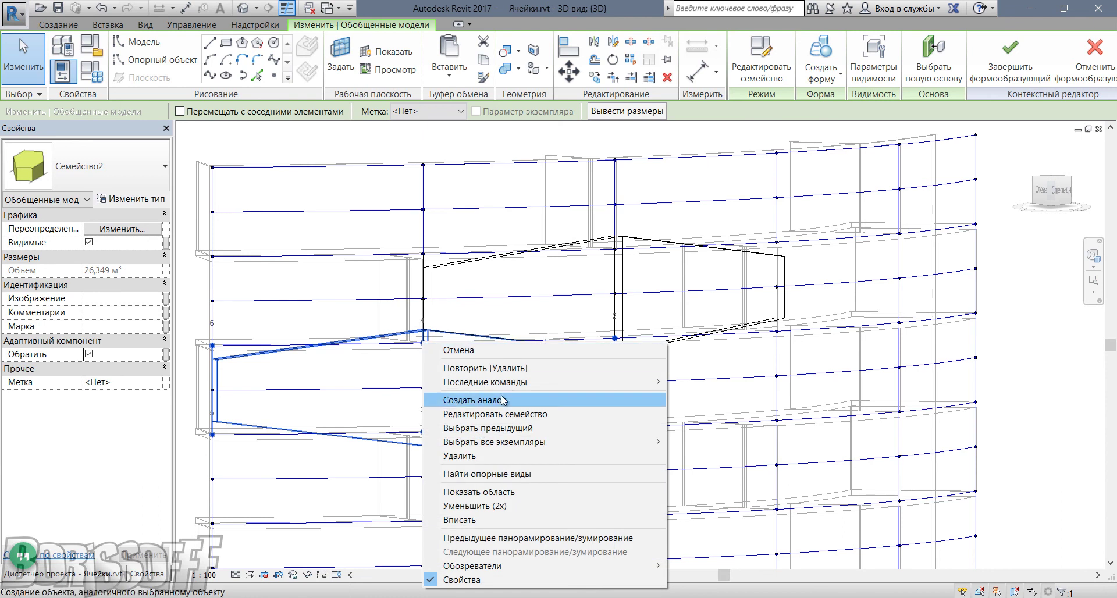
pyautogui.click(474, 401)
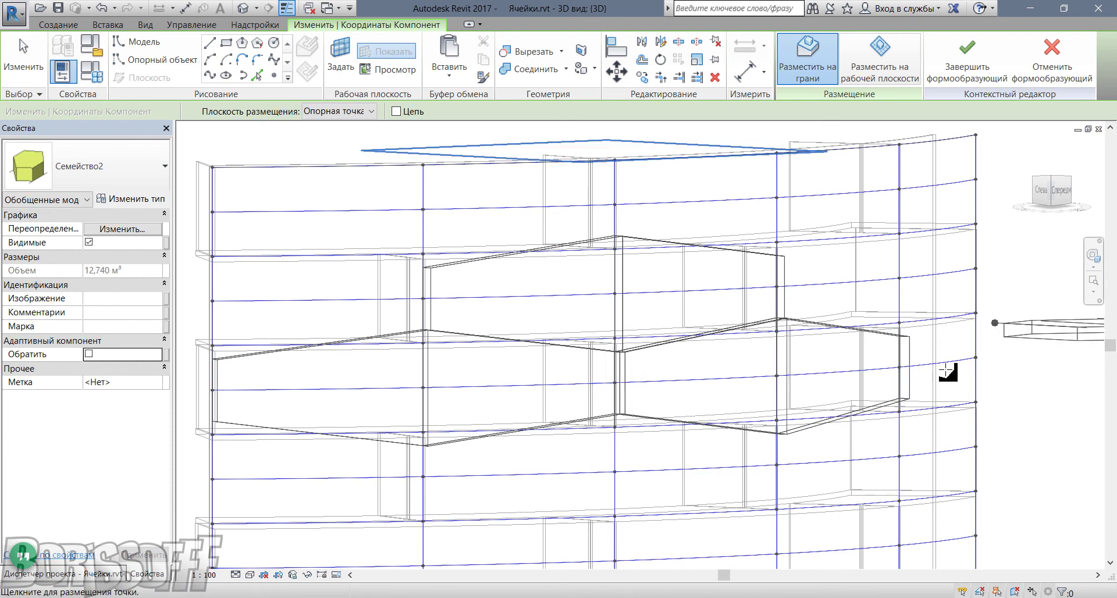
pyautogui.press('Escape')
pyautogui.press('Escape')
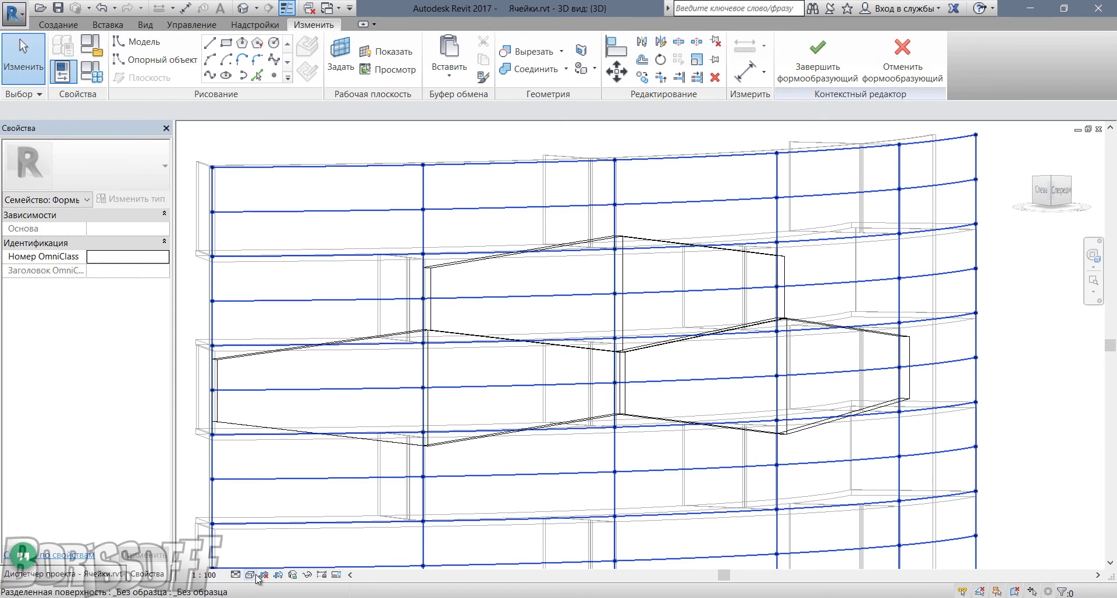
pyautogui.click(257, 577)
pyautogui.click(279, 516)
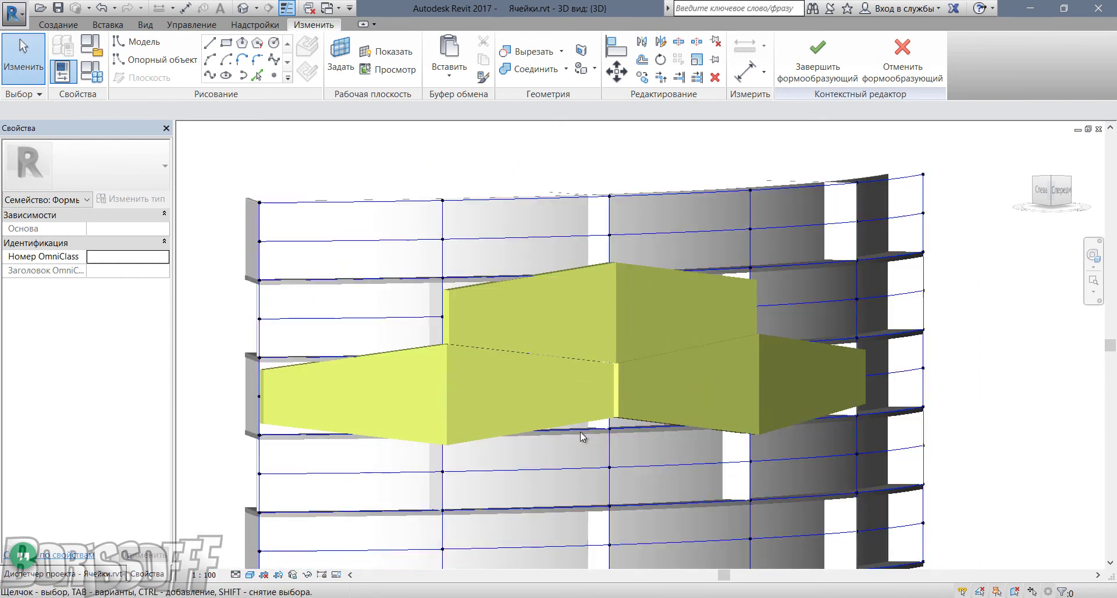
# - Orbit the facade to a side angle and switch the view to Wireframe
pyautogui.moveTo(575, 442)
pyautogui.keyDown('shift'); pyautogui.mouseDown(button='middle')
pyautogui.moveTo(392, 309)
pyautogui.moveTo(618, 455)
pyautogui.moveTo(595, 420)
pyautogui.moveTo(633, 366)
pyautogui.moveTo(606, 352)
pyautogui.moveTo(596, 417)
pyautogui.mouseUp(button='middle'); pyautogui.keyUp('shift')
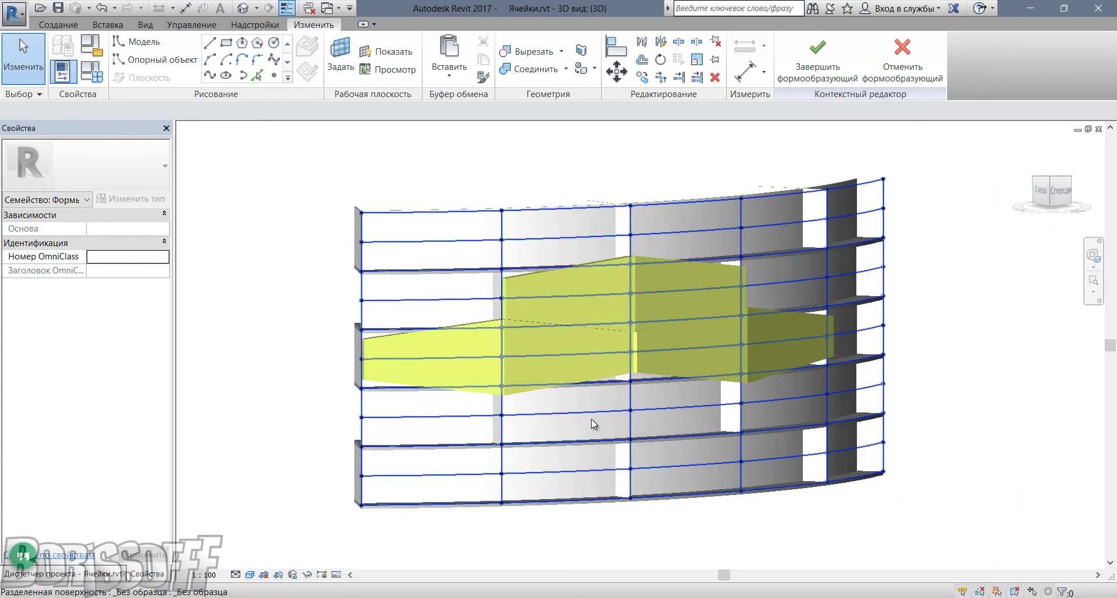
pyautogui.scroll(3, 596, 417)
pyautogui.scroll(2, 554, 418)
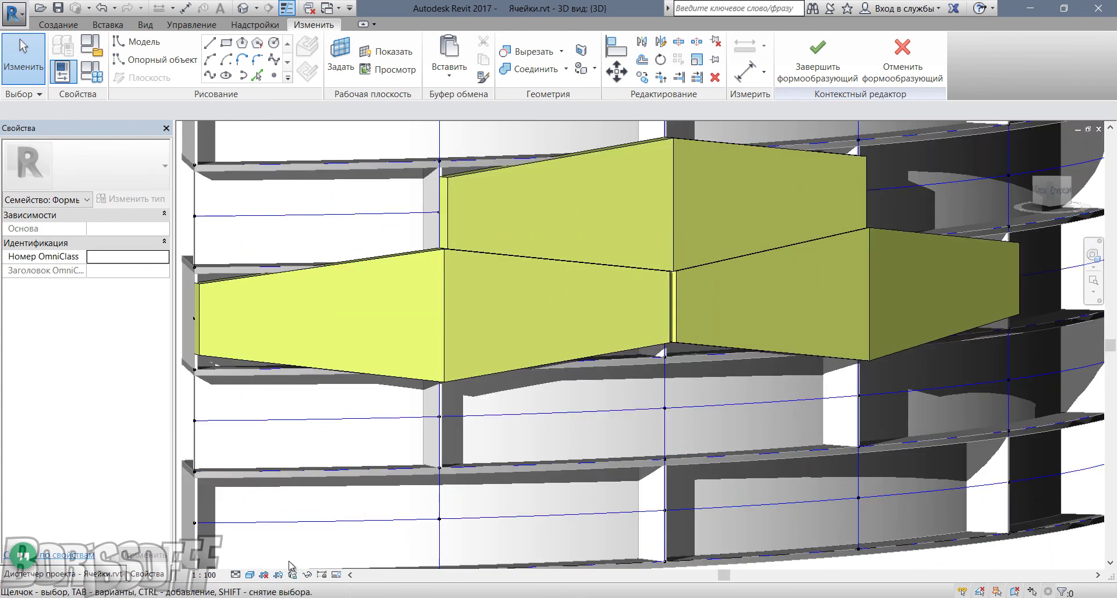
pyautogui.click(249, 575)
pyautogui.click(280, 489)
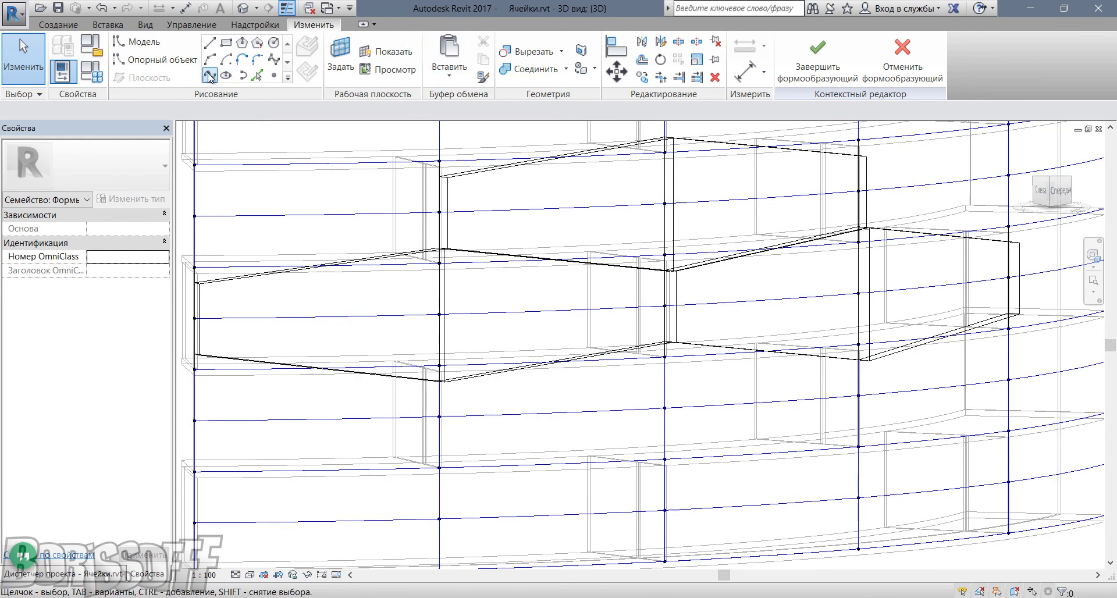
# - Use Create Similar on the left middle-row panel to place hexagonal panels on the lower shelf rows
pyautogui.click(419, 255)
pyautogui.rightClick(419, 255)
pyautogui.click(465, 313)
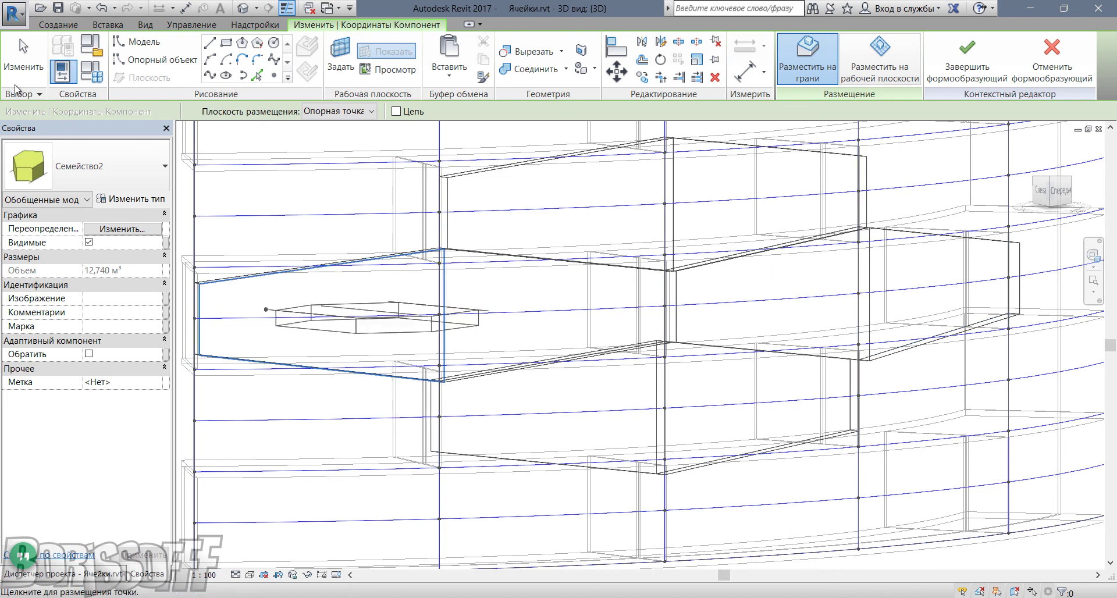
pyautogui.moveTo(519, 391); pyautogui.dragTo(516, 325, button='middle')
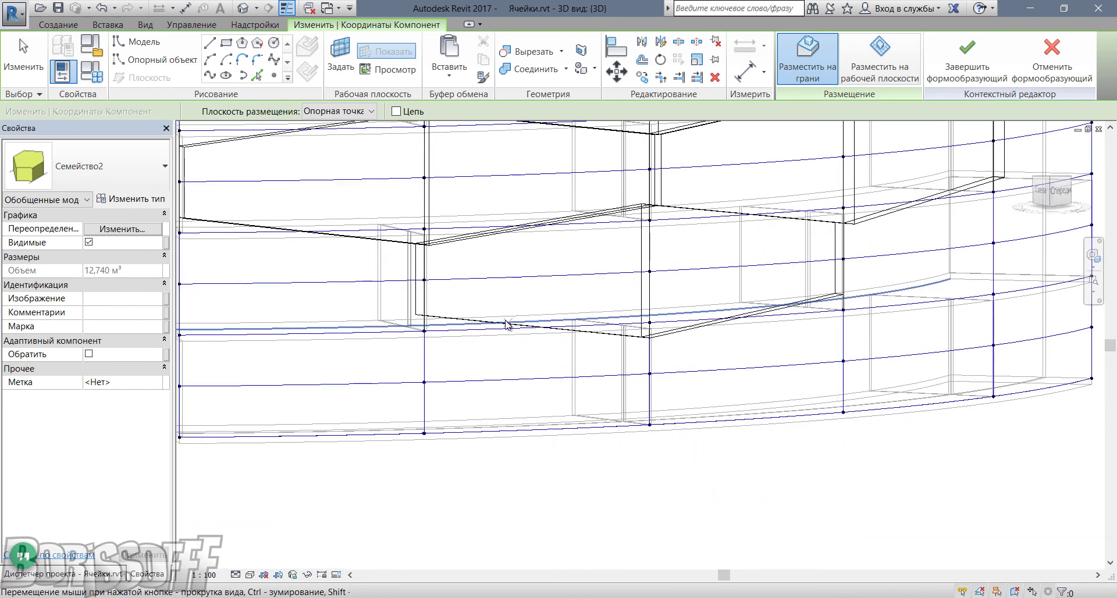
pyautogui.moveTo(452, 356); pyautogui.dragTo(591, 415, button='middle')
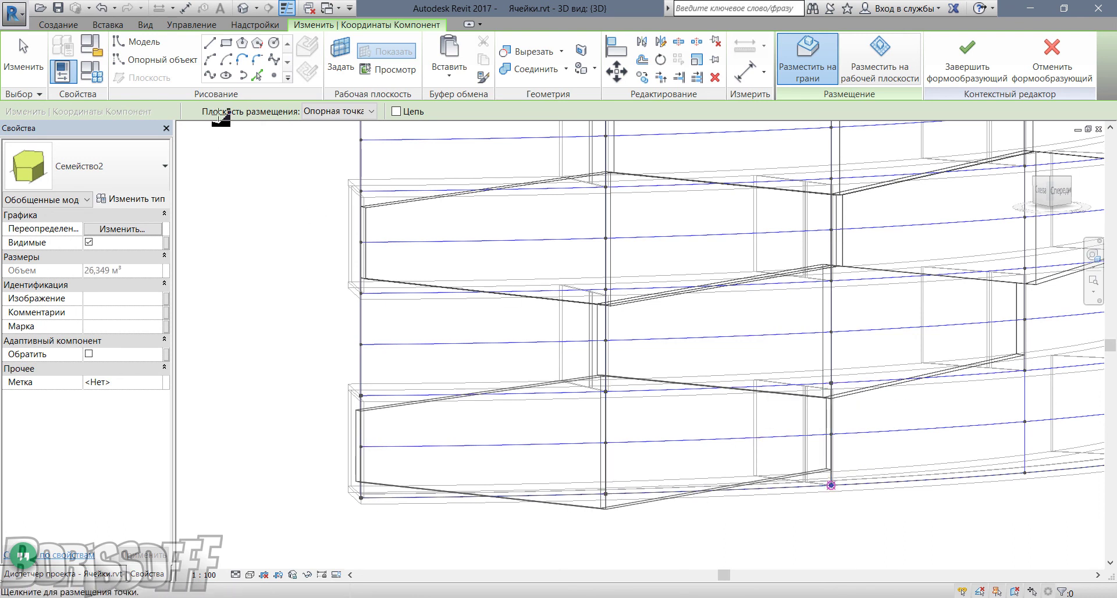
pyautogui.press('Escape')
pyautogui.press('Escape')
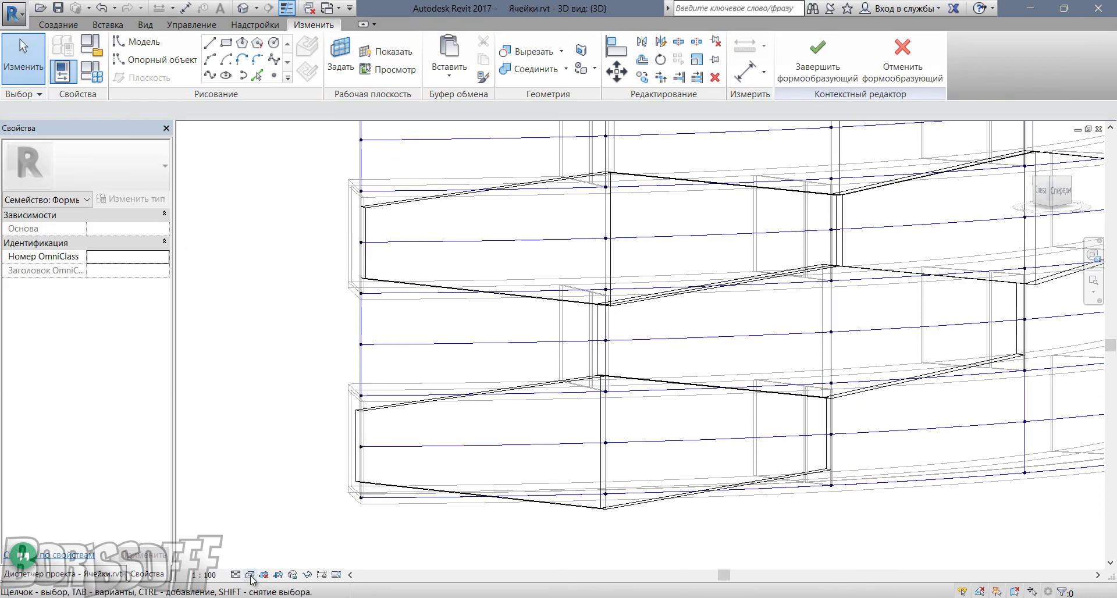
# - Switch the visual style back to Shaded over the lower panels
pyautogui.click(250, 576)
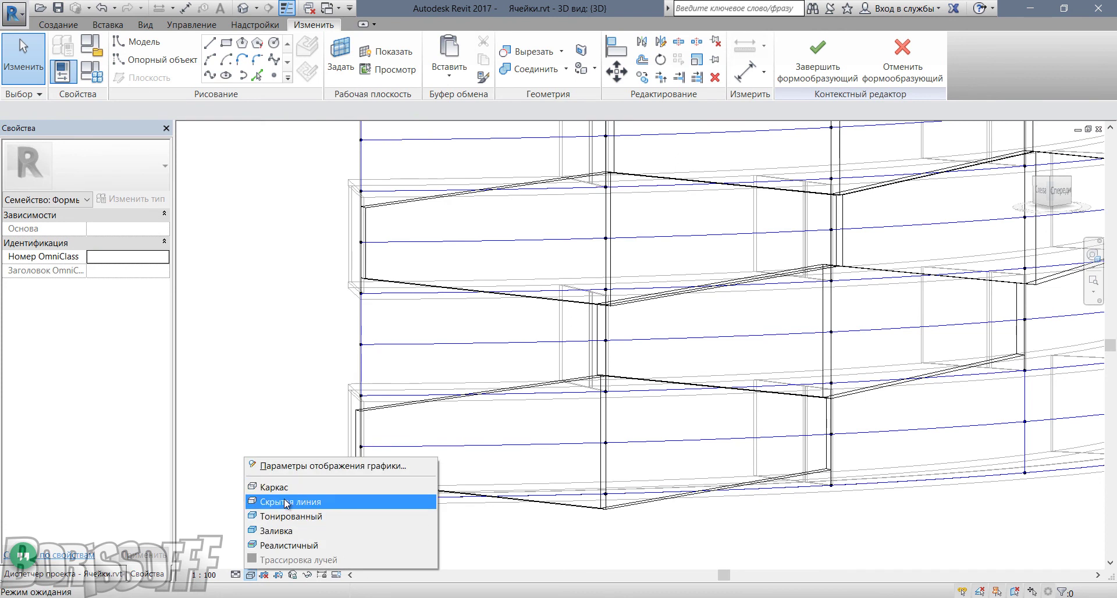
pyautogui.click(285, 516)
pyautogui.moveTo(529, 452); pyautogui.dragTo(516, 443, button='middle')
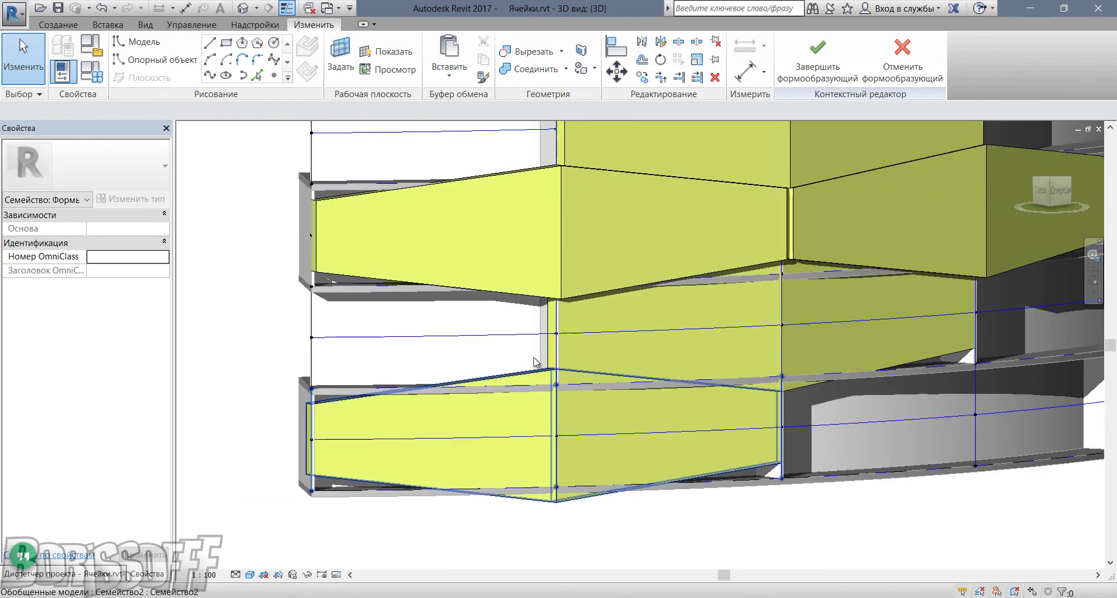
# - Flip the new middle-row and lower-row panels together via Обратить (Flip)
pyautogui.click(553, 338)
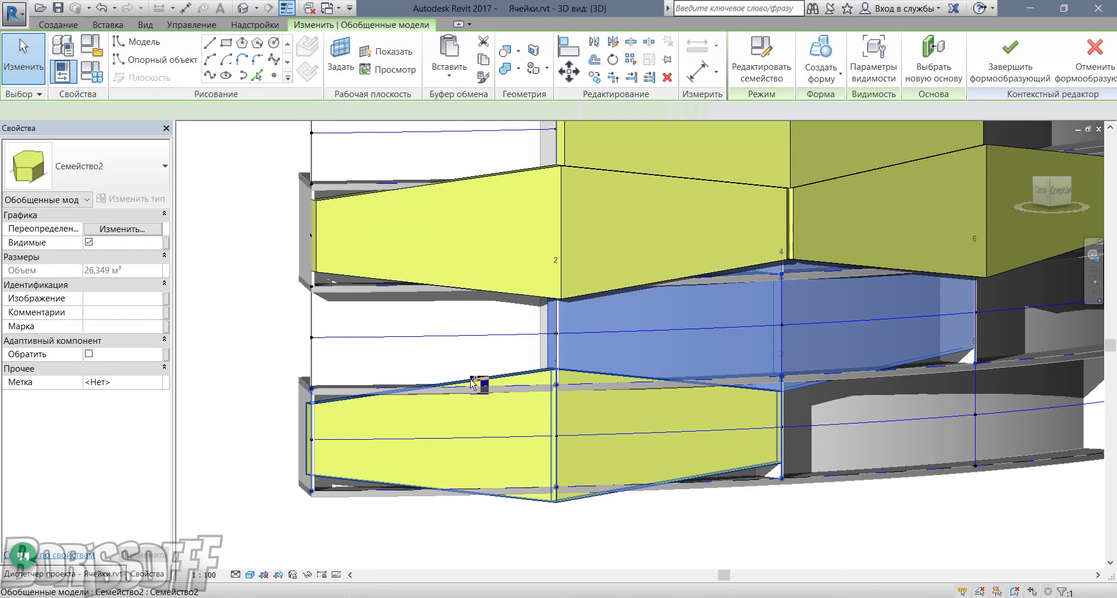
pyautogui.keyDown('ctrl'); pyautogui.click(473, 382); pyautogui.keyUp('ctrl')
pyautogui.click(89, 354)
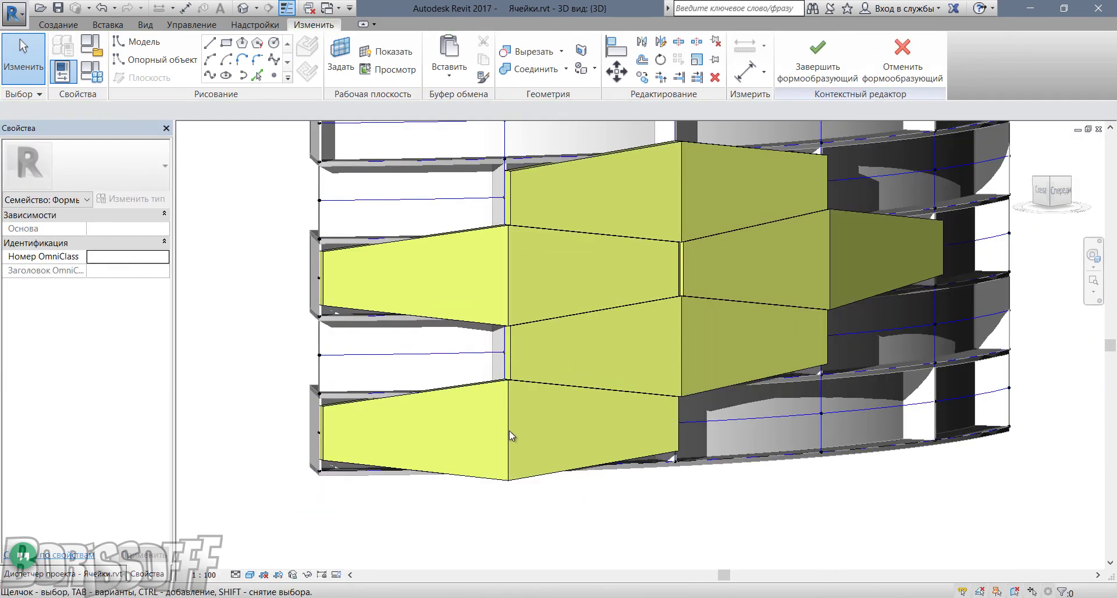
pyautogui.moveTo(537, 450)
pyautogui.keyDown('shift'); pyautogui.mouseDown(button='middle')
pyautogui.moveTo(638, 374)
pyautogui.moveTo(532, 411)
pyautogui.mouseUp(button='middle'); pyautogui.keyUp('shift')
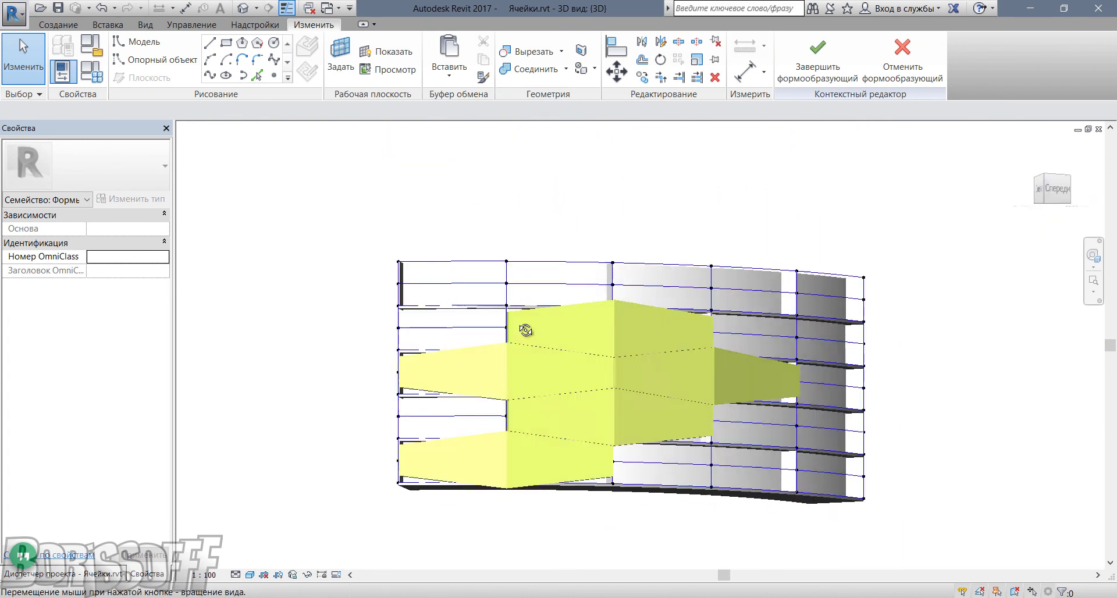
# - Finish the in-place mass with Завершить формообразующий
pyautogui.scroll(4, 556, 361)
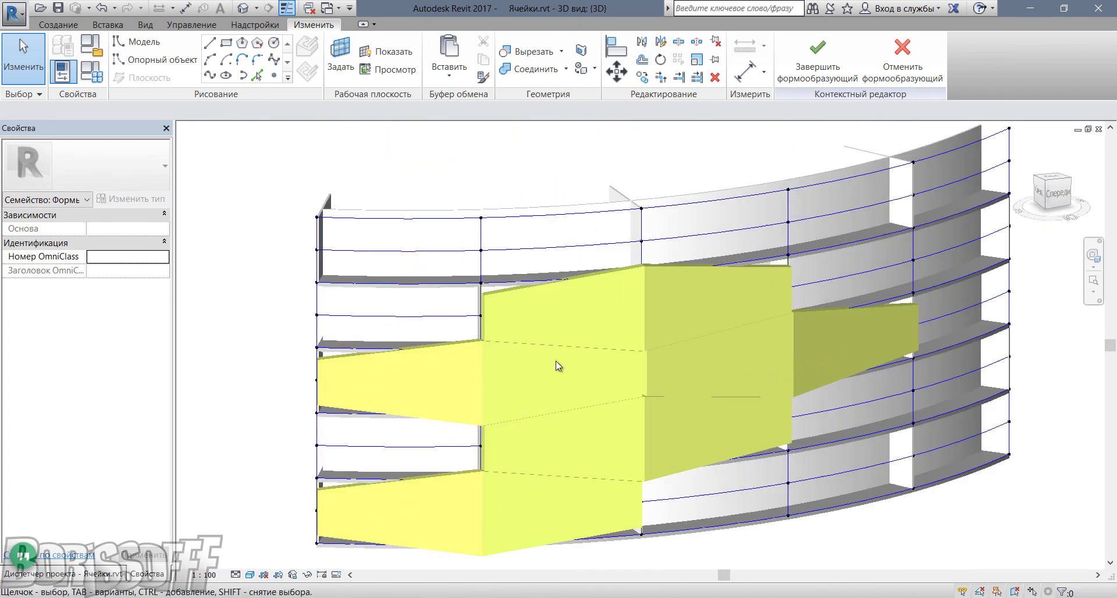
pyautogui.click(818, 56)
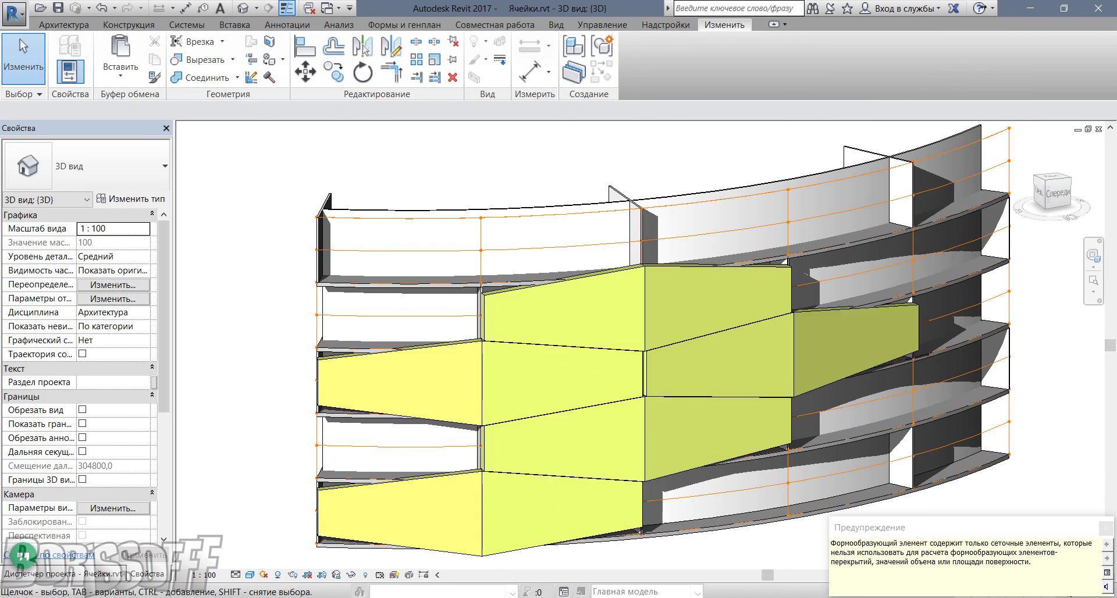